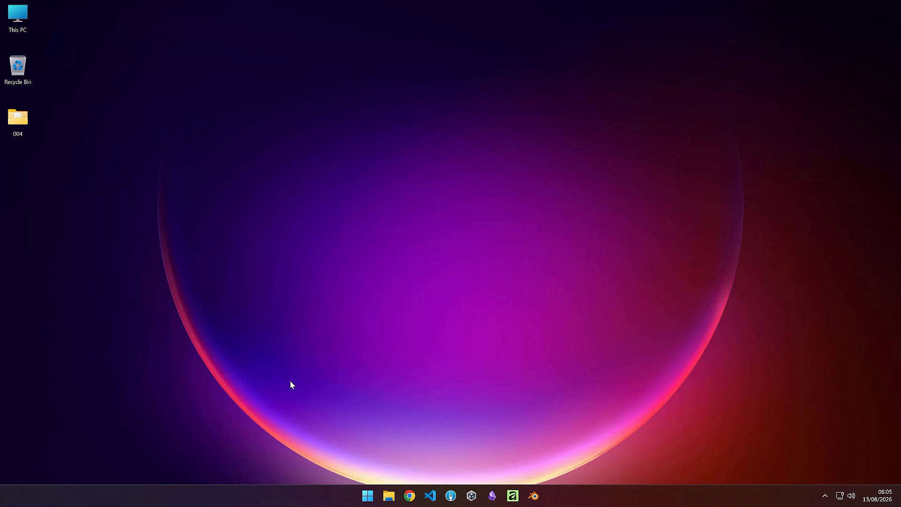
Step: Open the browser and search Google for sketchfab
click(416, 493)
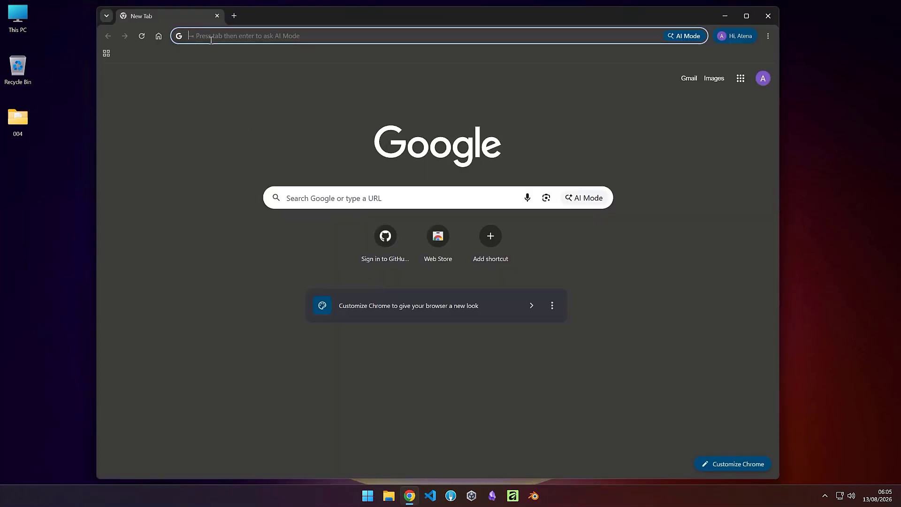
text(sket)
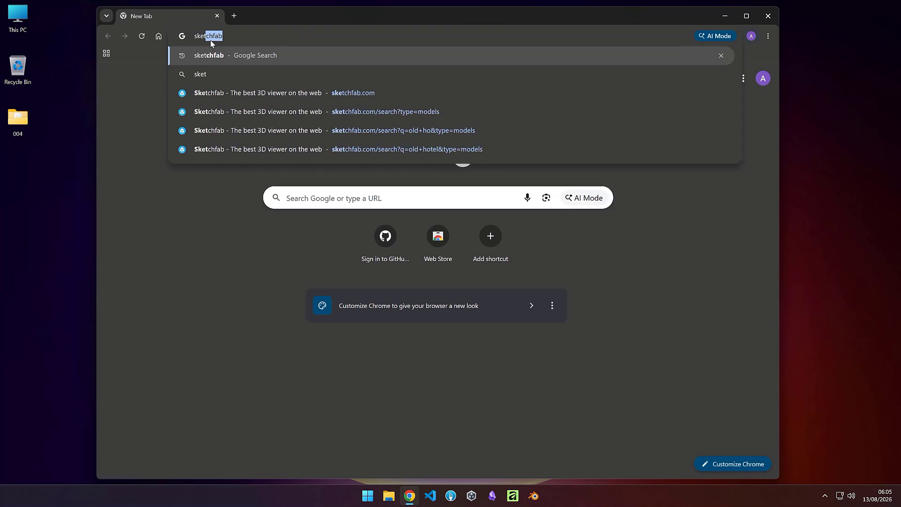
text(chfab)
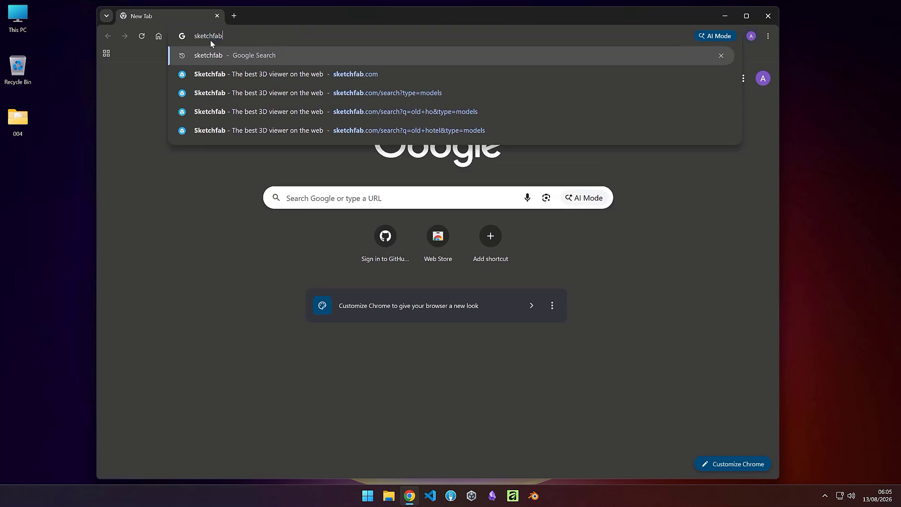
key(Return)
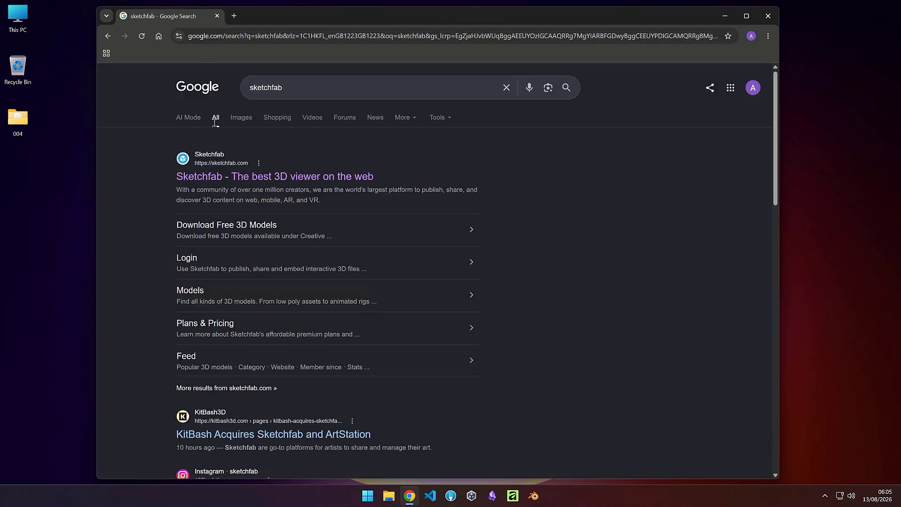
Step: Go to the Sketchfab site and search its 3D models for old hotel
click(216, 178)
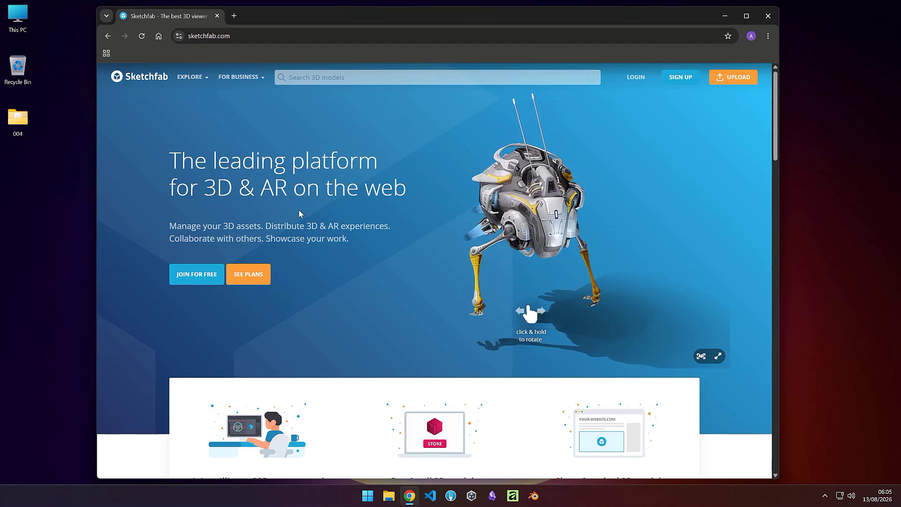
click(295, 77)
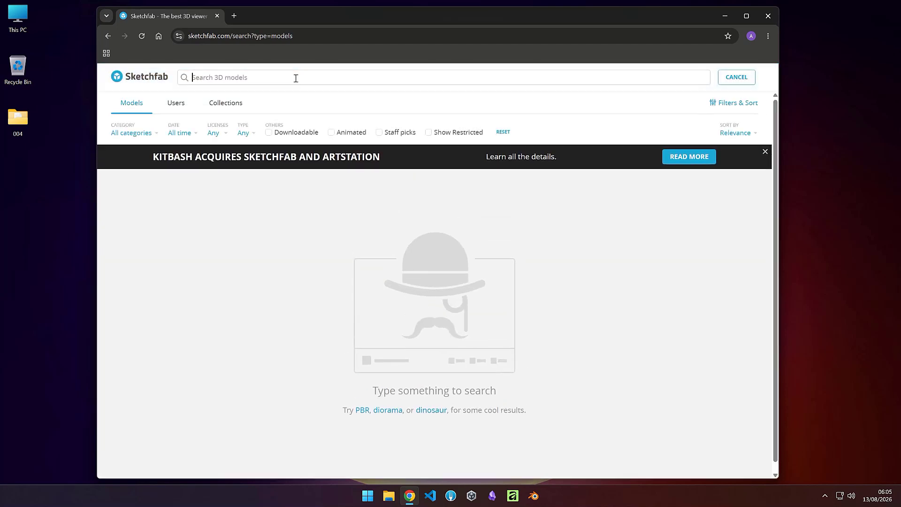
drag(153, 160, 384, 162)
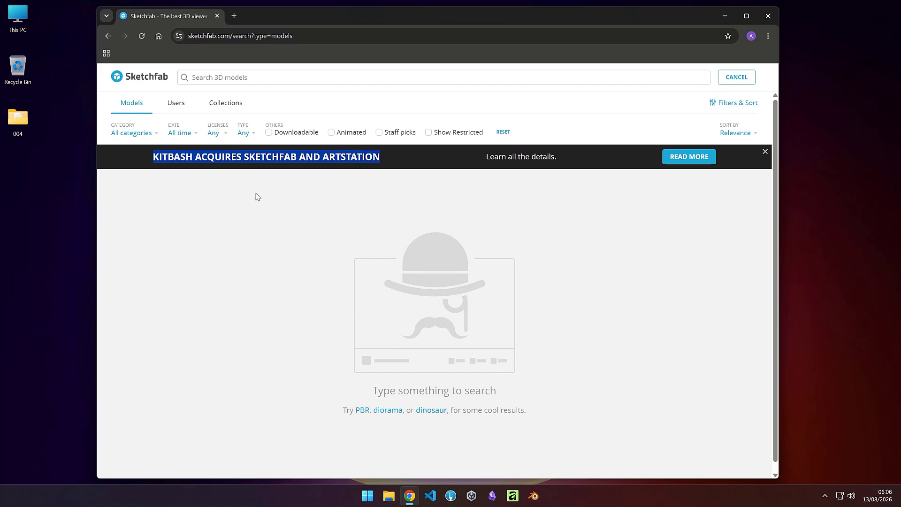
click(317, 186)
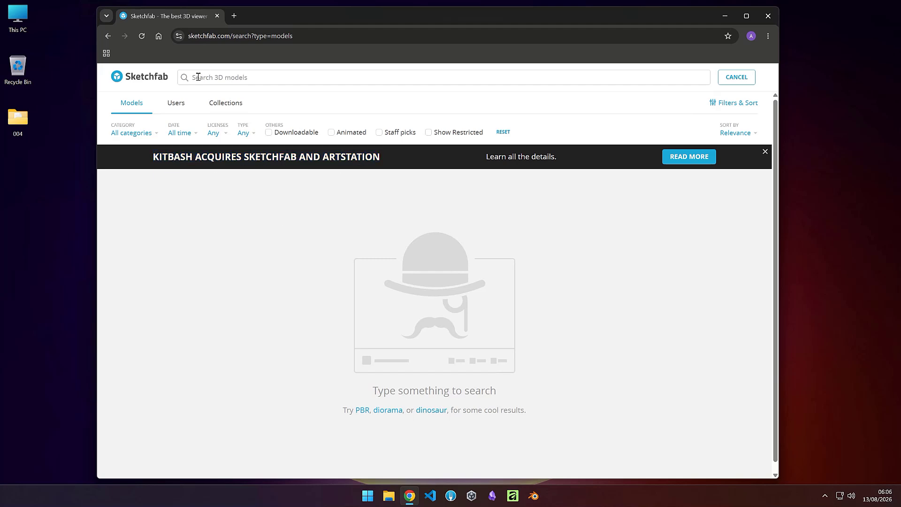
text(ob)
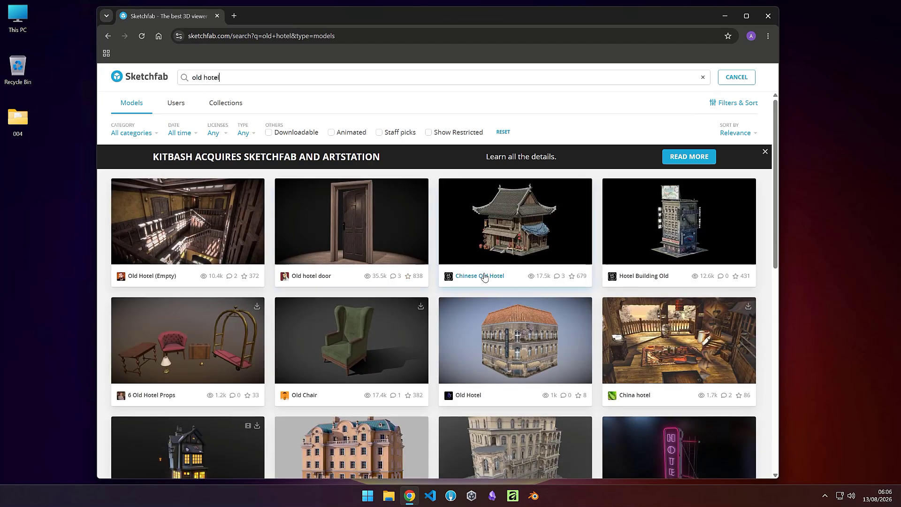
Step: Scroll through the old hotel results and open the Old Hotel Wall And Floor model
scroll(231, 283, down, 1)
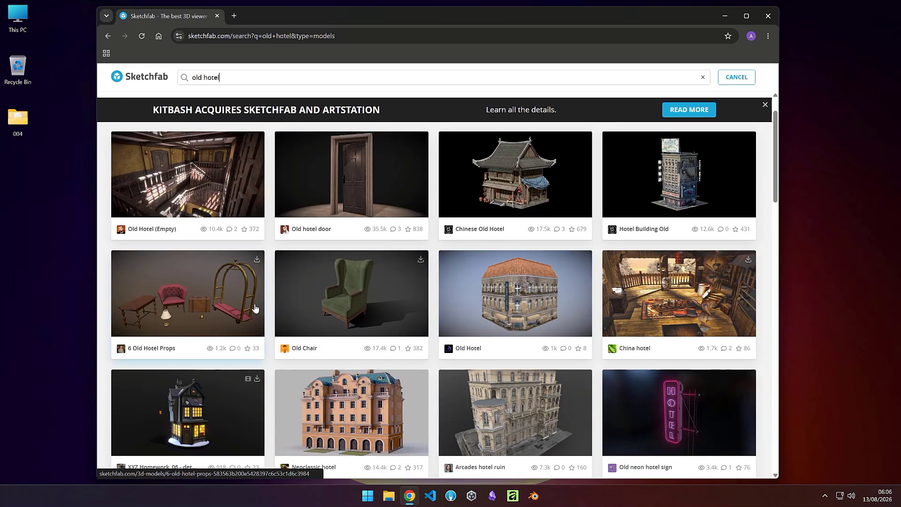
scroll(265, 331, down, 2)
scroll(265, 331, down, 2)
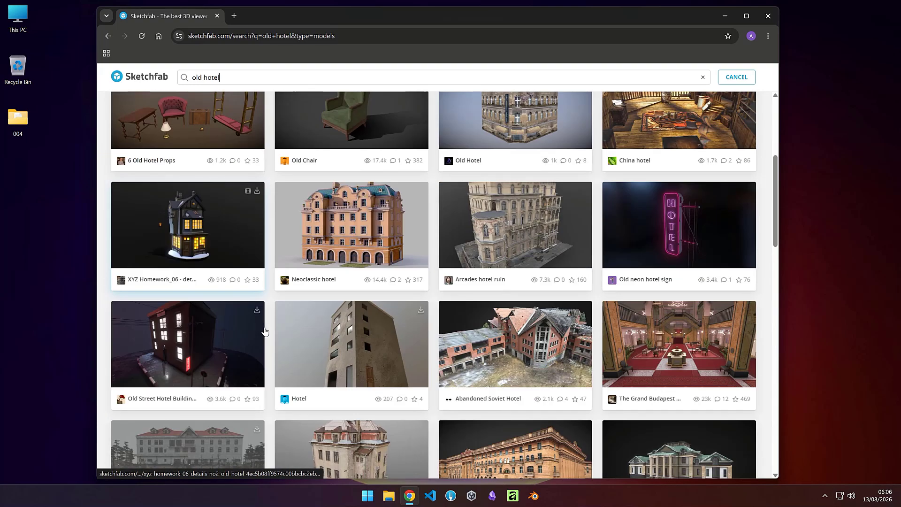
scroll(395, 329, down, 6)
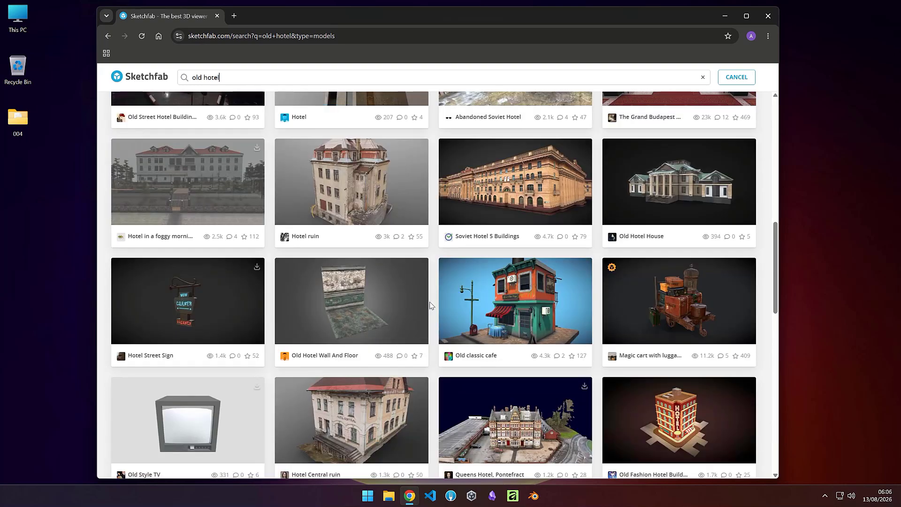
click(339, 304)
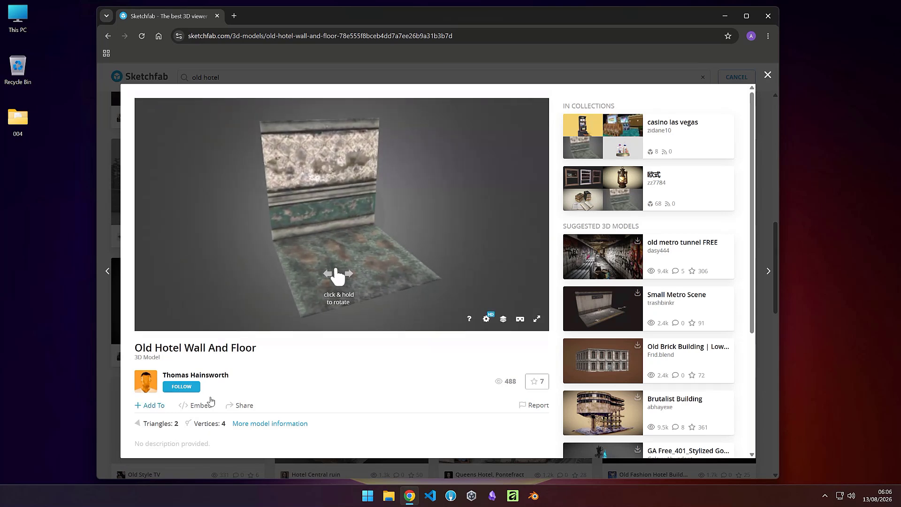
Step: Rotate and examine the Old Hotel Wall And Floor model in its viewer before closing it
scroll(254, 428, down, 1)
scroll(261, 430, down, 1)
scroll(265, 427, up, 1)
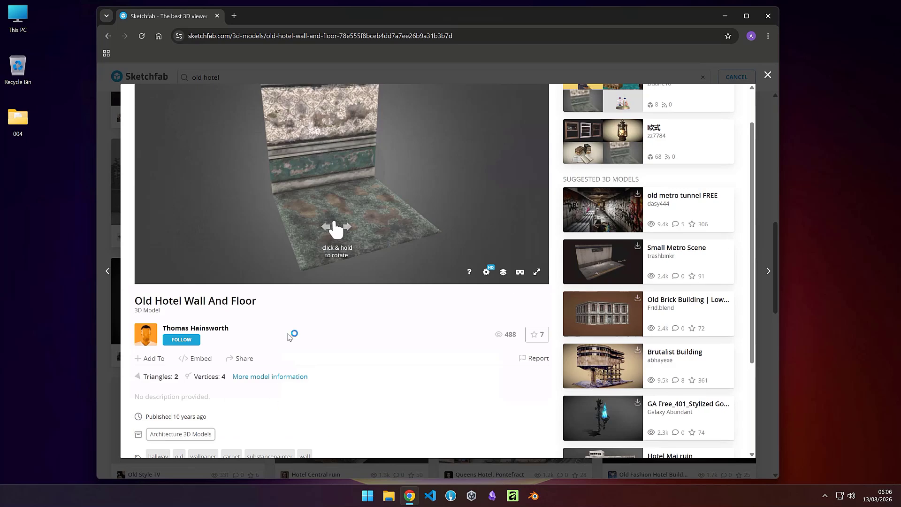
drag(347, 230, 314, 161)
scroll(320, 174, up, 3)
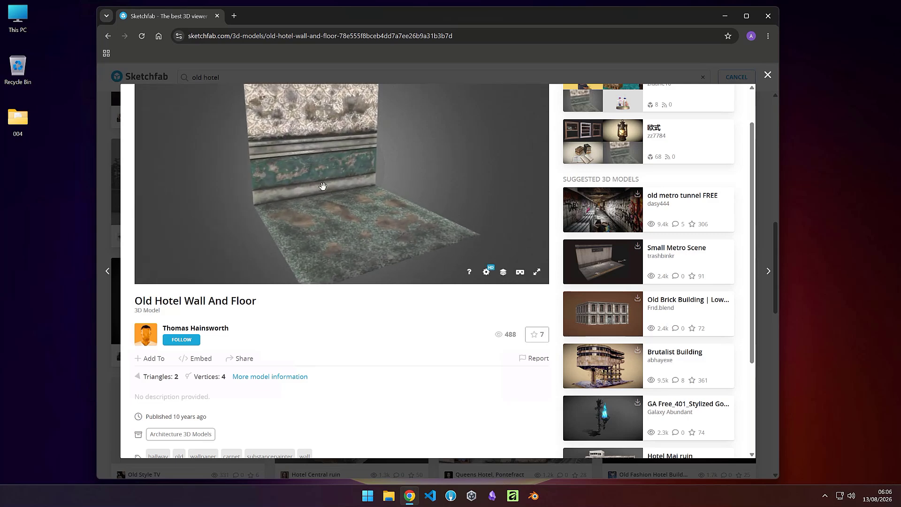
scroll(323, 188, down, 5)
scroll(382, 224, up, 3)
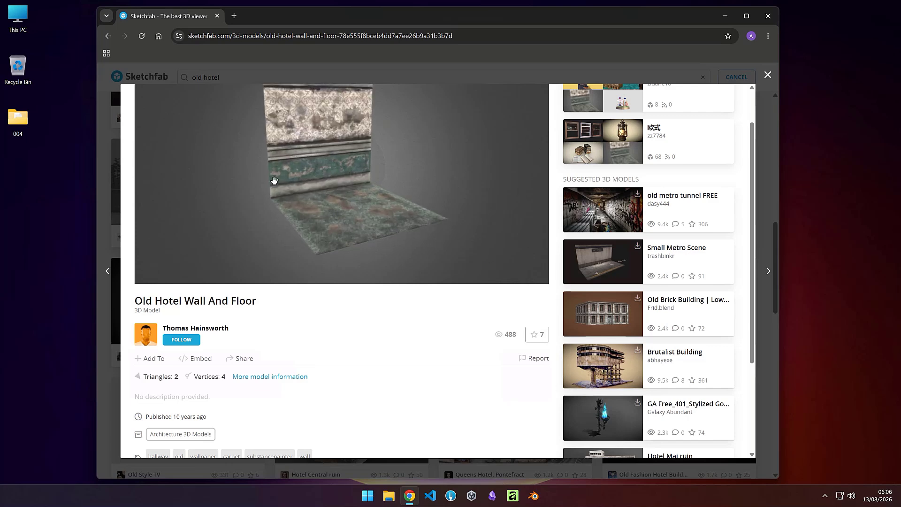
click(768, 75)
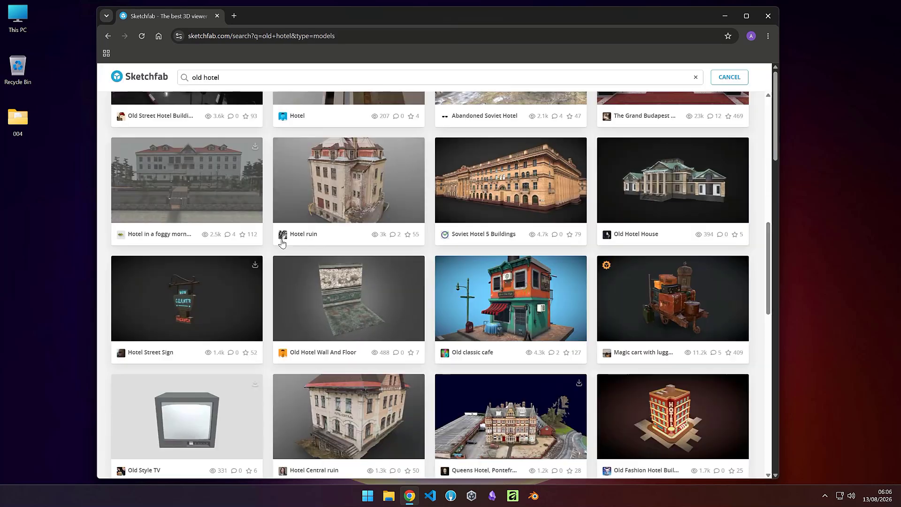
Step: Browse further through the old hotel results and minimize the browser
scroll(402, 374, down, 3)
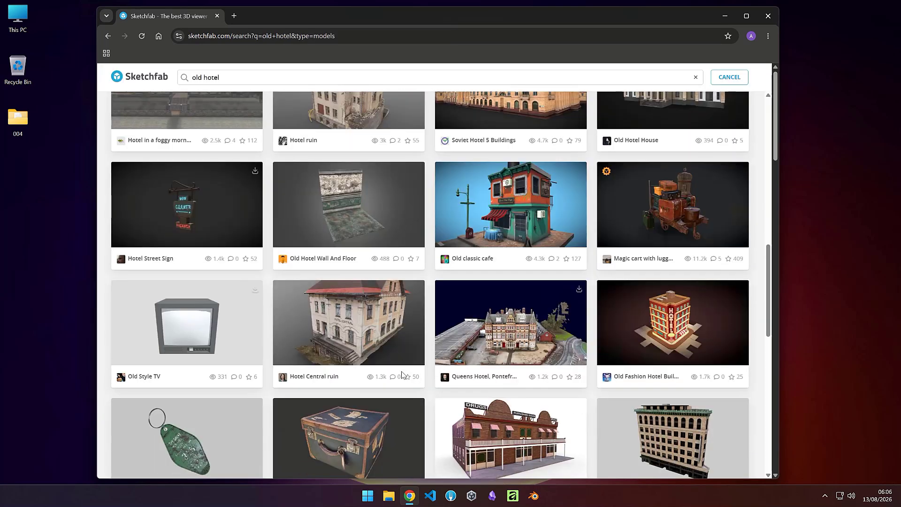
scroll(401, 374, down, 3)
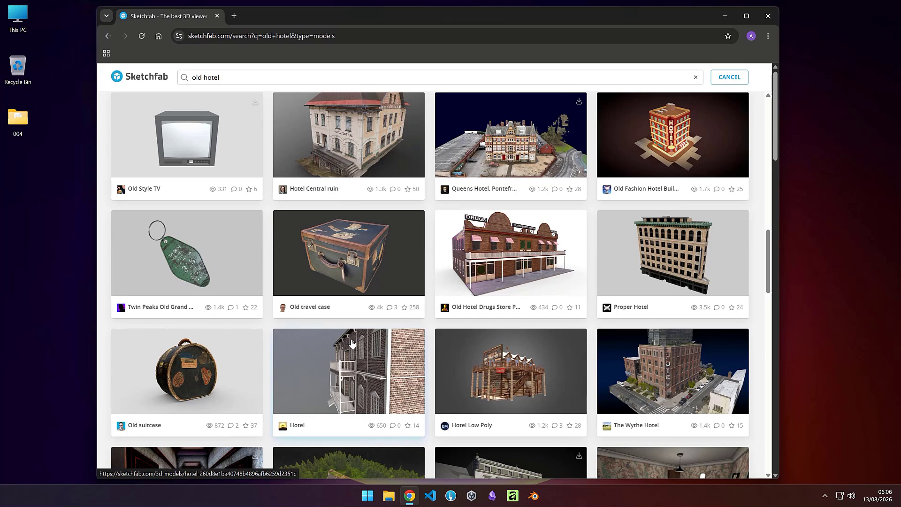
scroll(352, 343, down, 5)
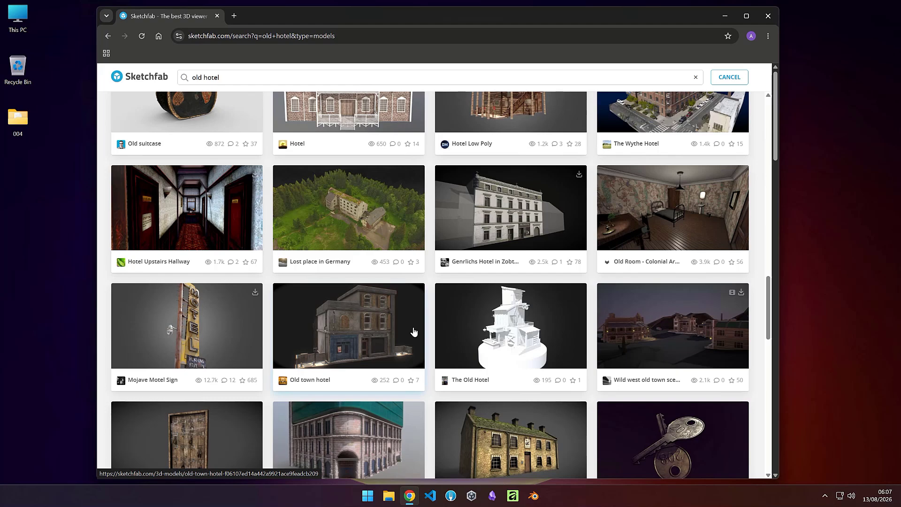
scroll(414, 332, up, 8)
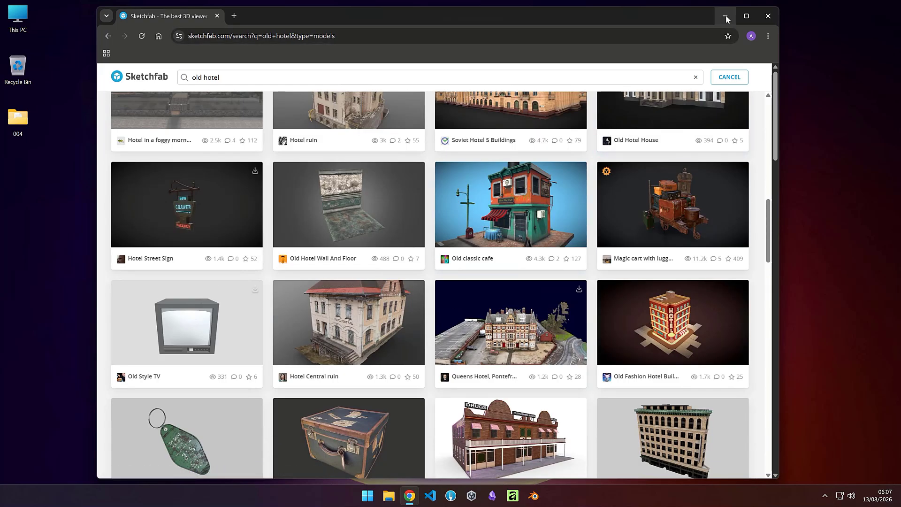
click(726, 16)
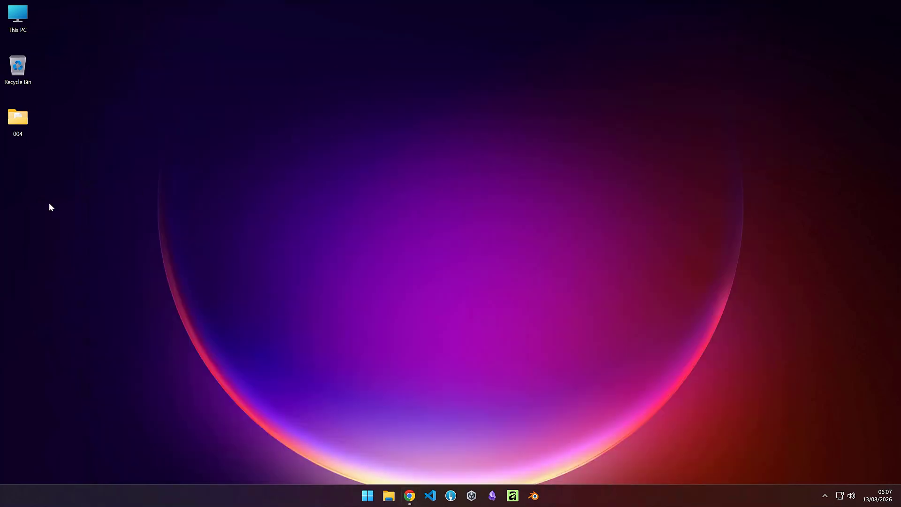
Step: Open the 004 folder on the desktop and open tools.txt in Notepad
double_click(22, 124)
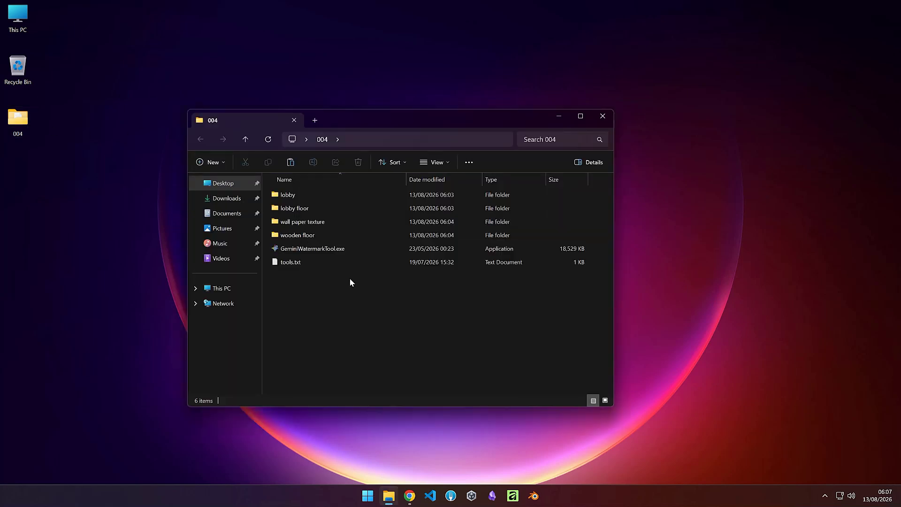
click(290, 263)
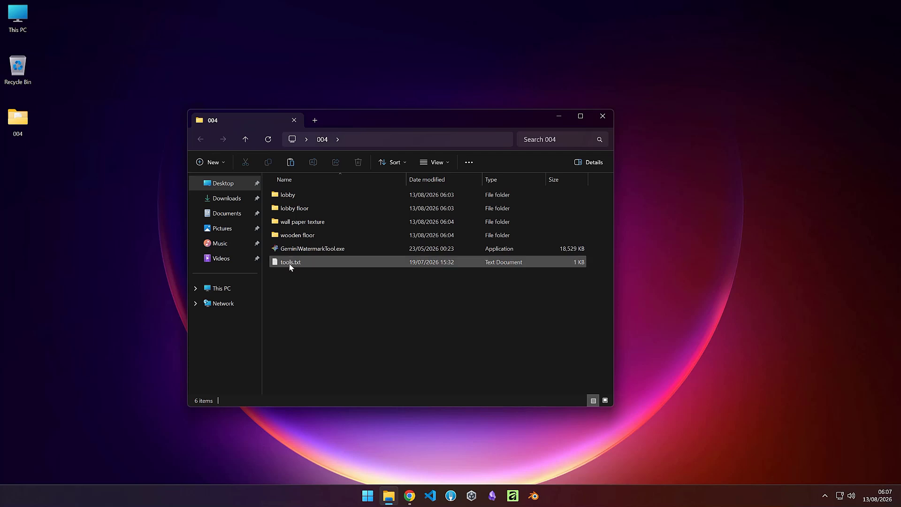
double_click(291, 264)
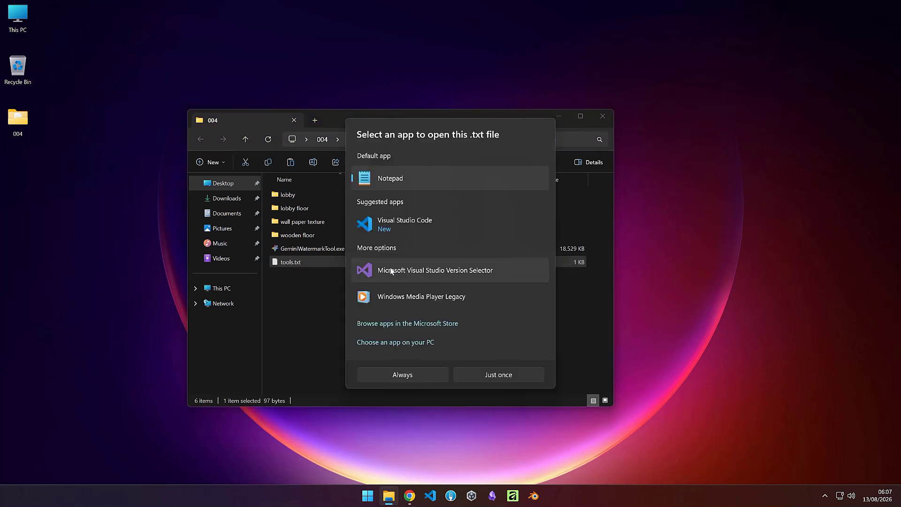
double_click(384, 183)
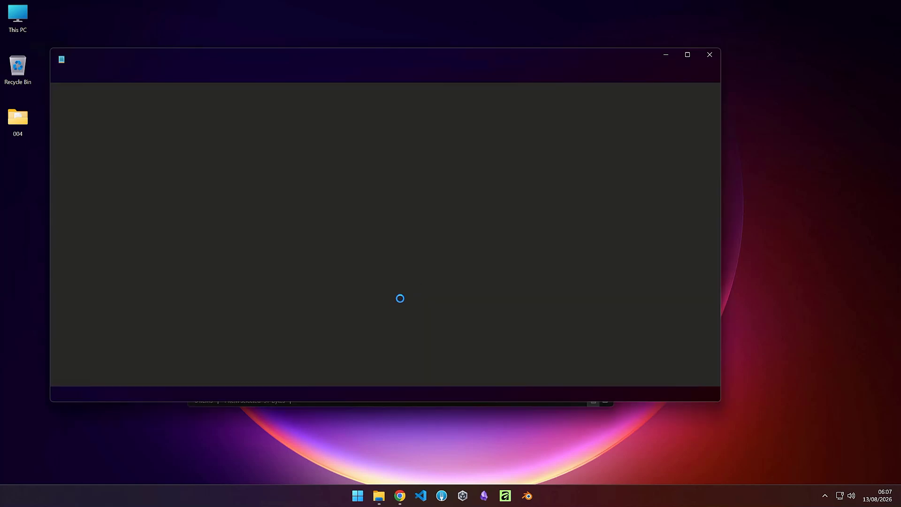
click(230, 119)
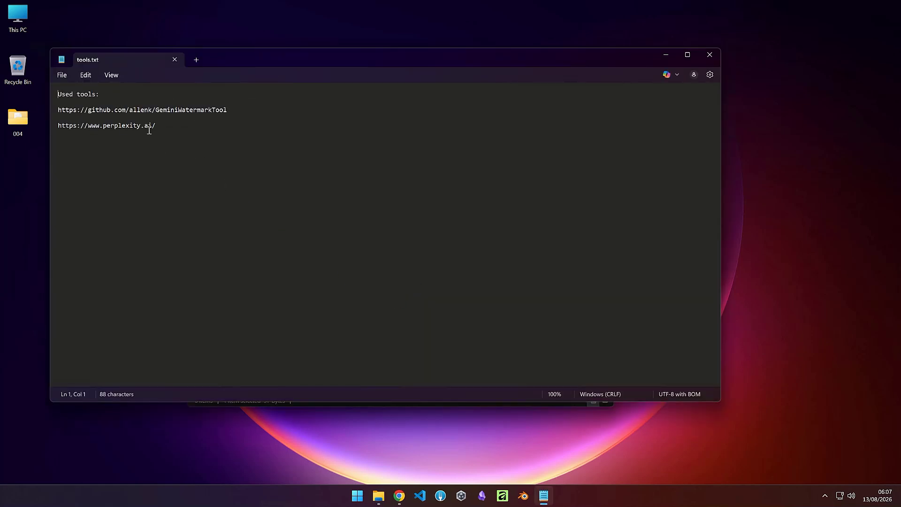
Step: Move the Notepad window and highlight the perplexity.ai link listed in tools.txt
drag(238, 60, 395, 52)
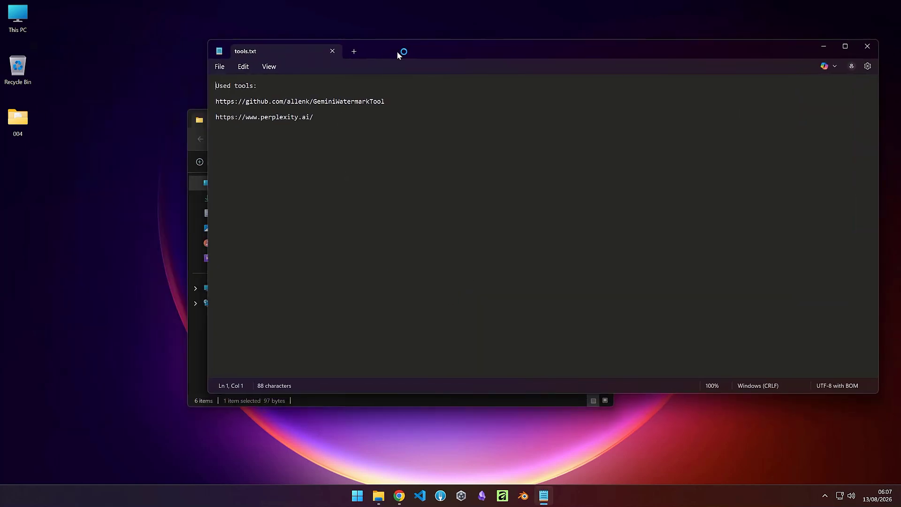
drag(313, 117, 218, 121)
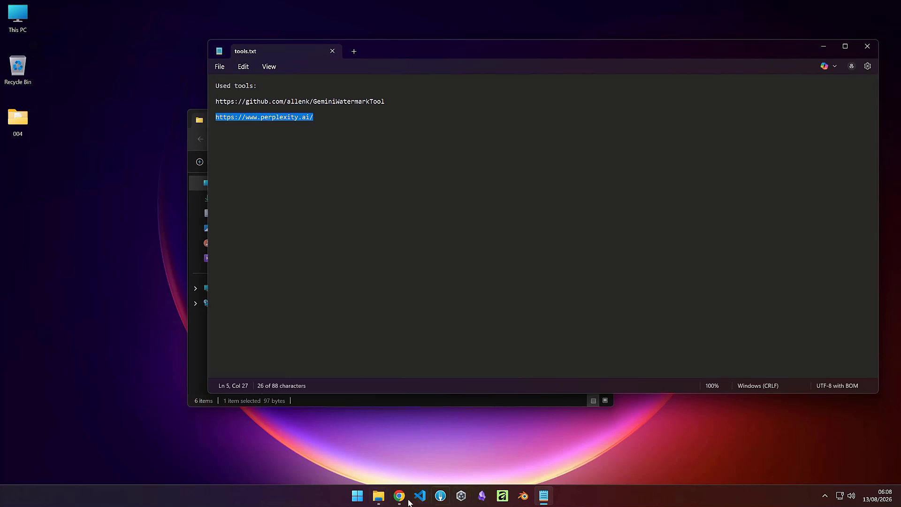
click(267, 139)
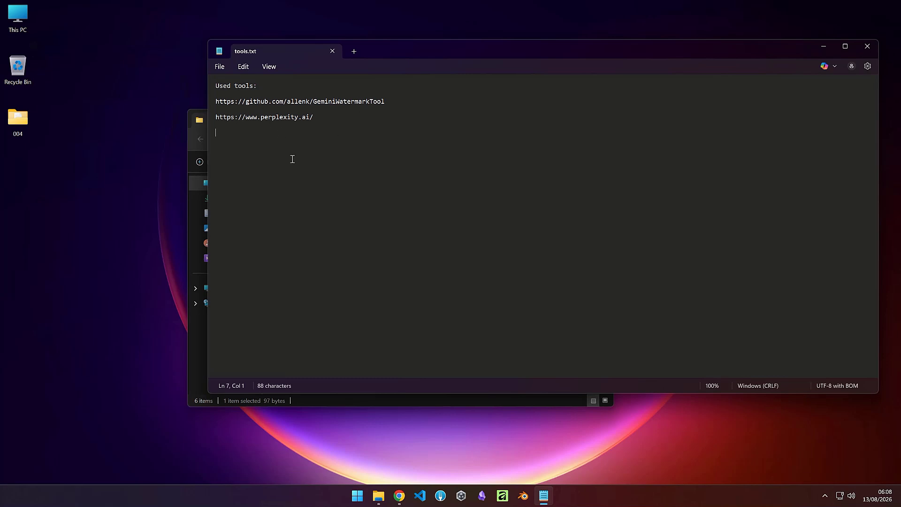
click(189, 139)
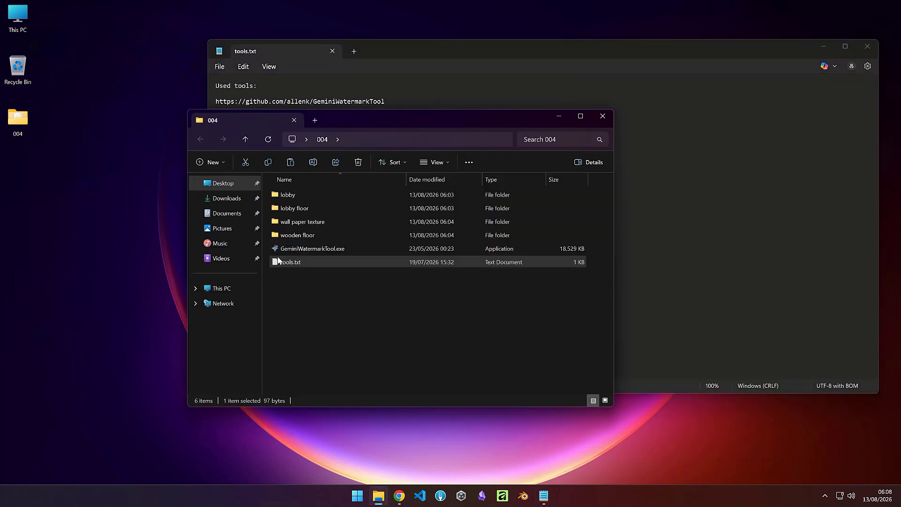
Step: Open prompt 01.txt from the lobby folder, highlight its 1024 × 1024 size and narrow the window
double_click(294, 196)
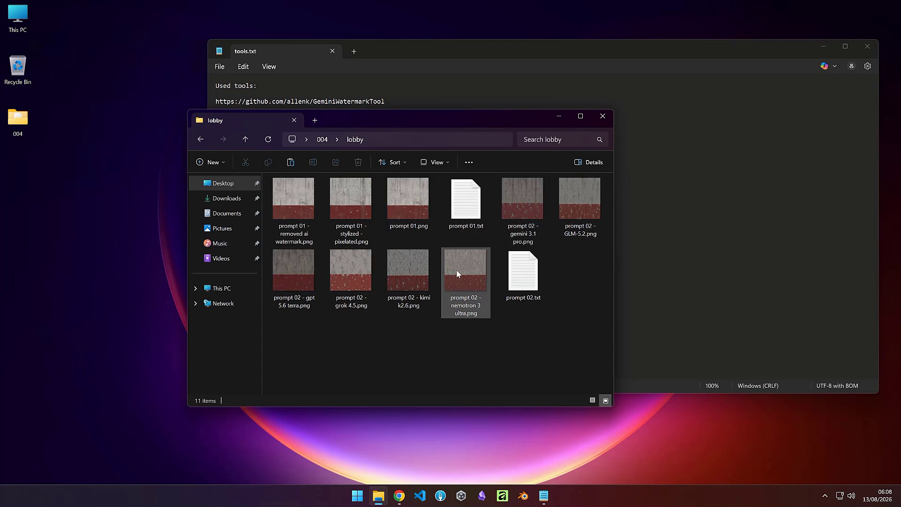
double_click(462, 213)
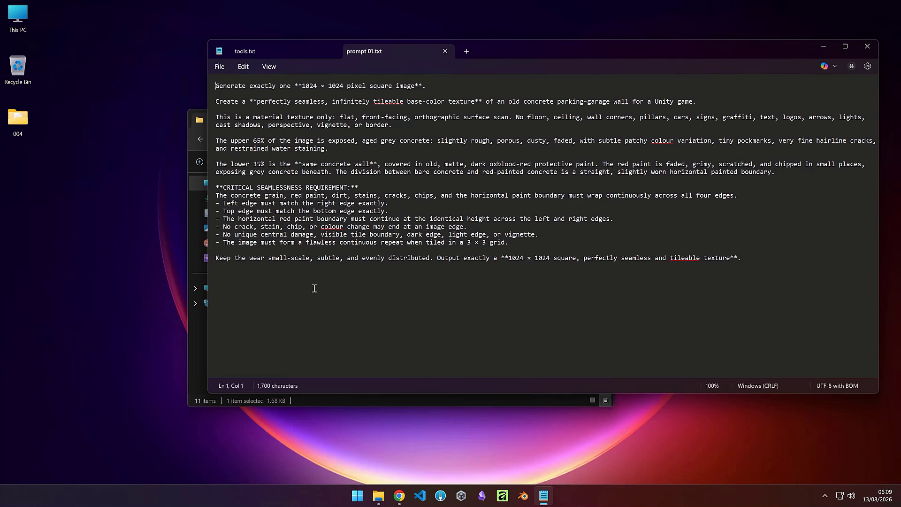
click(301, 86)
drag(302, 86, 344, 86)
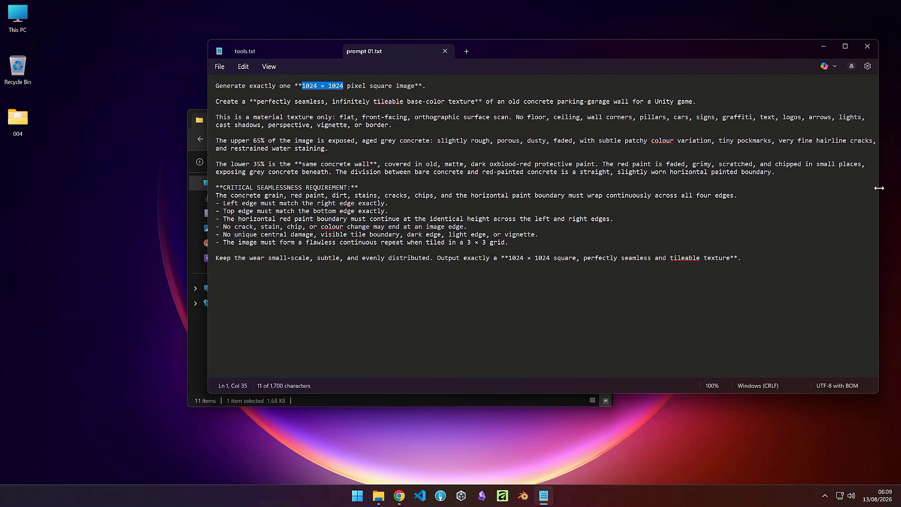
drag(878, 189, 750, 215)
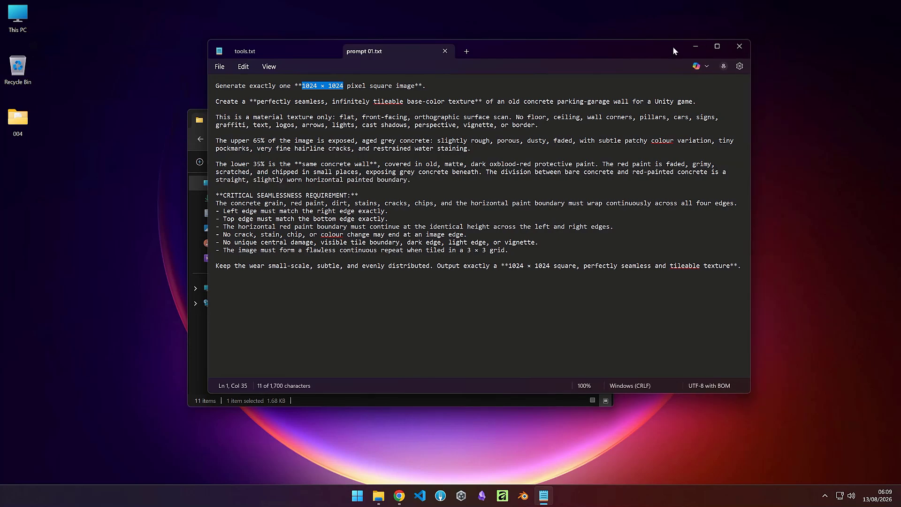
Step: Move the Notepad window aside and open prompt 01.png in Photos, dismissing the store promotion
drag(658, 46, 735, 57)
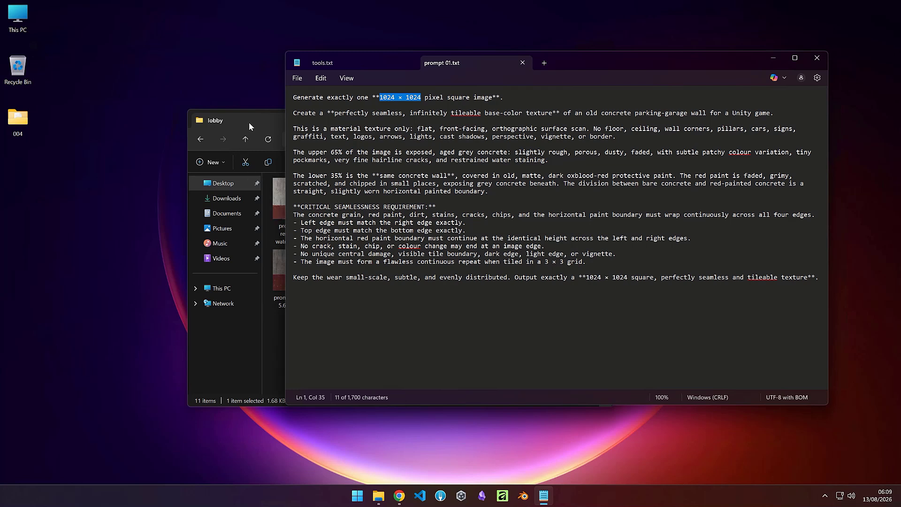
click(270, 345)
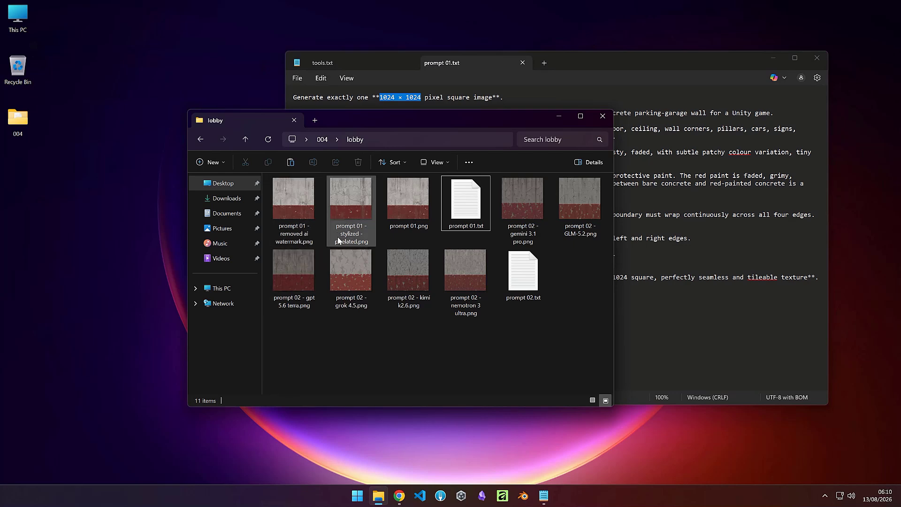
click(397, 216)
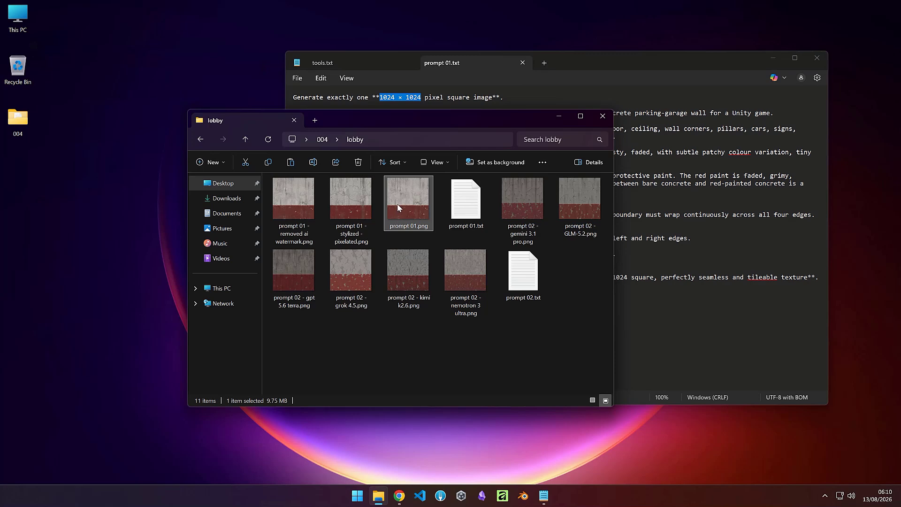
double_click(402, 203)
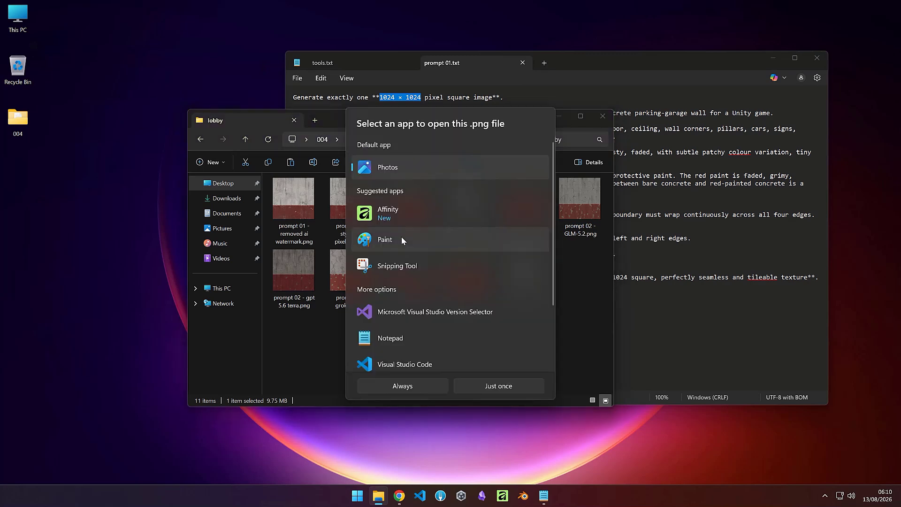
double_click(390, 169)
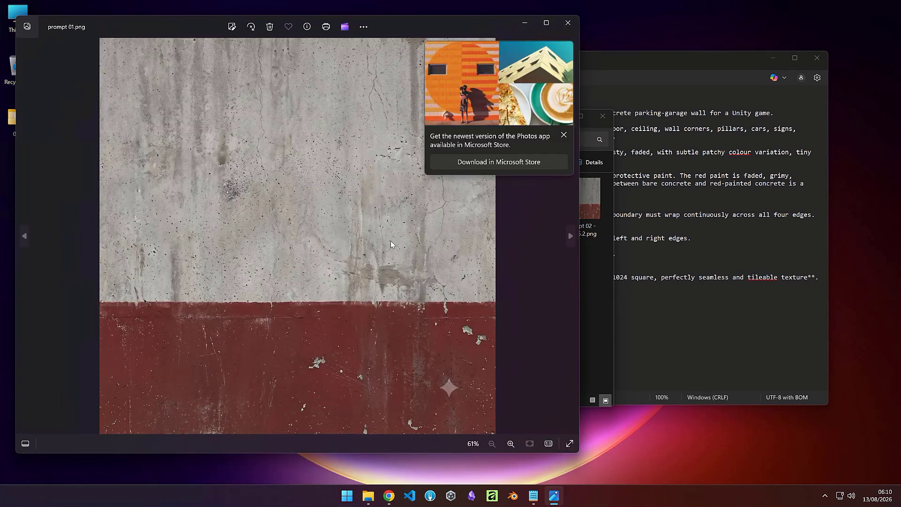
click(563, 135)
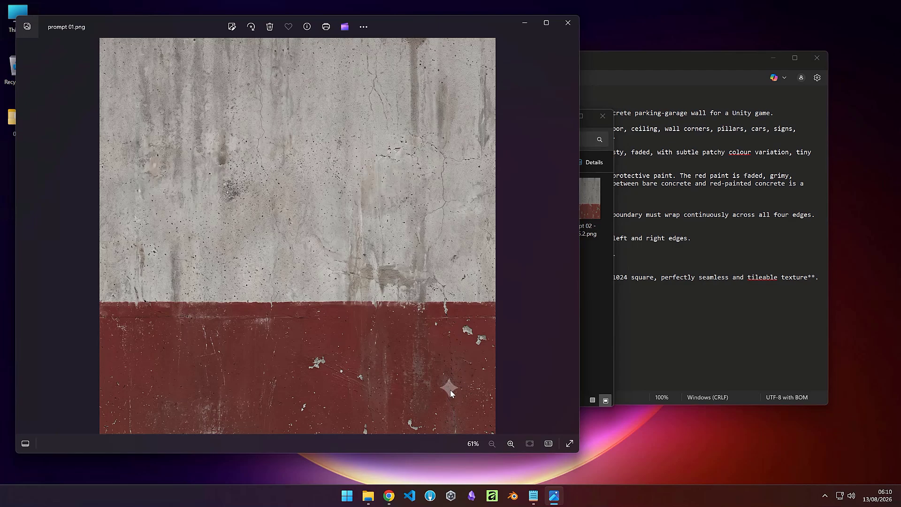
Step: Launch GeminiWatermarkTool.exe from the 004 folder, minimize its console, and move the tool window aside
click(588, 291)
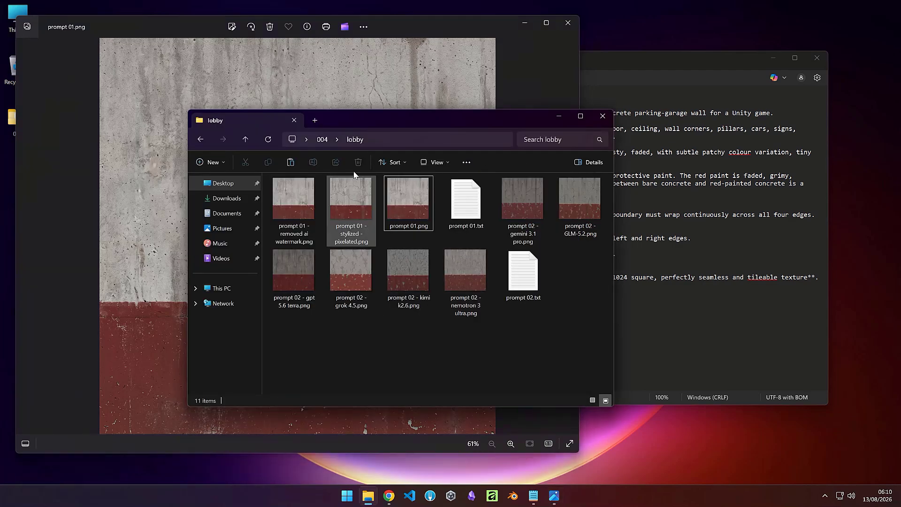
click(322, 139)
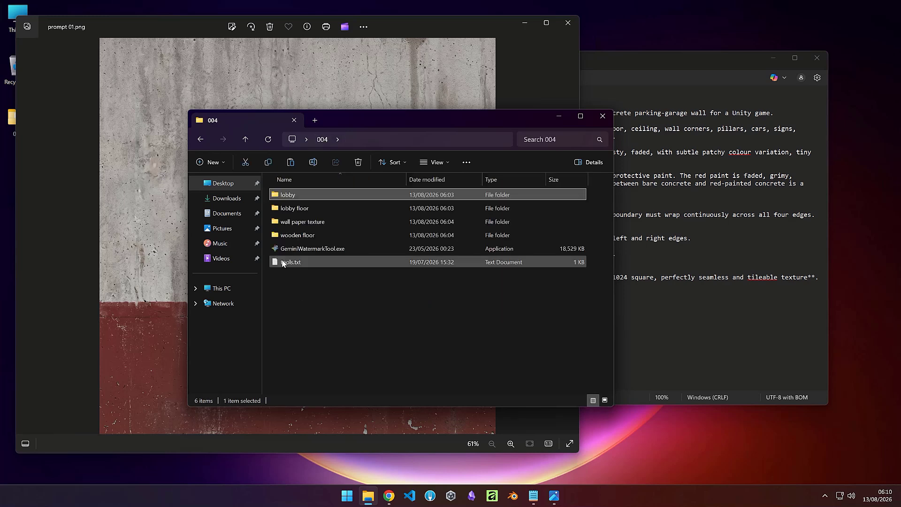
mouse_move(285, 252)
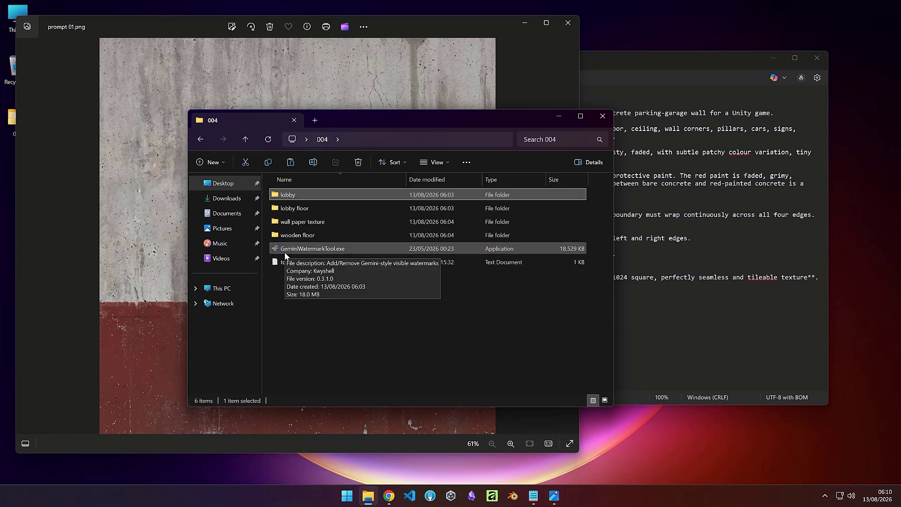
click(317, 252)
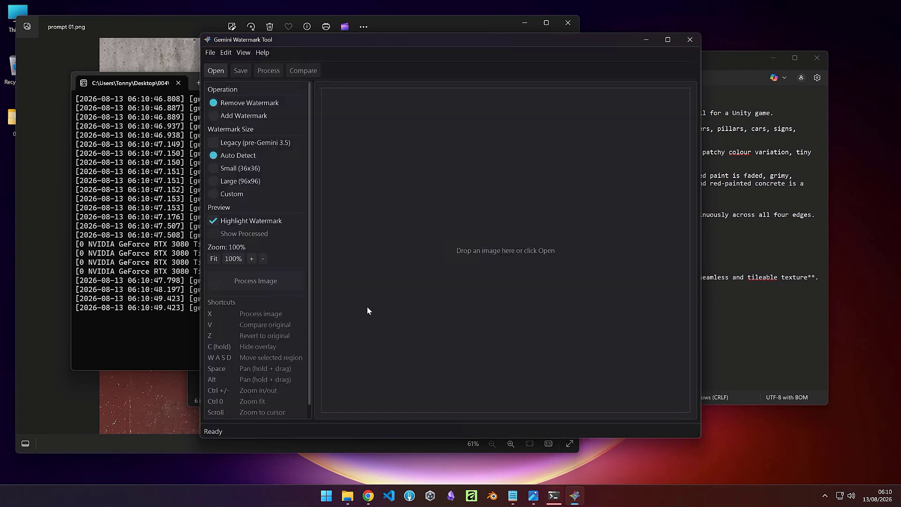
click(141, 89)
drag(291, 95, 293, 96)
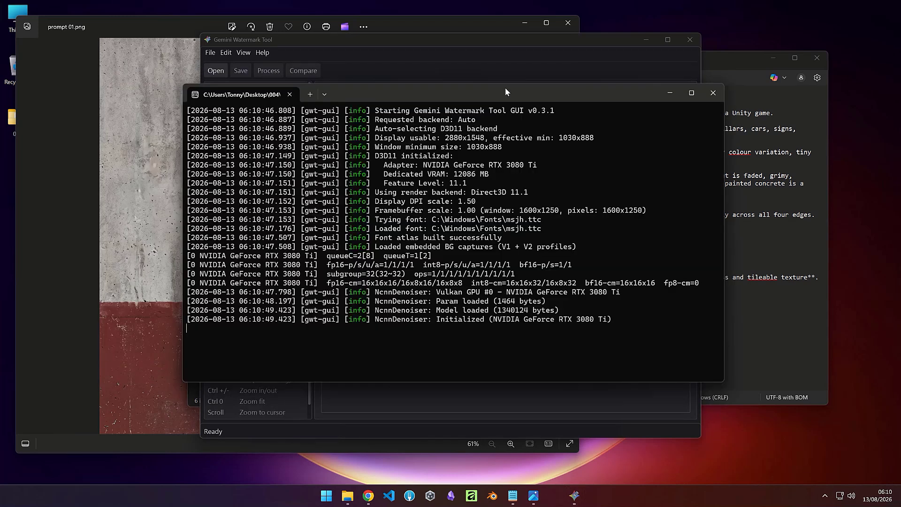
click(671, 93)
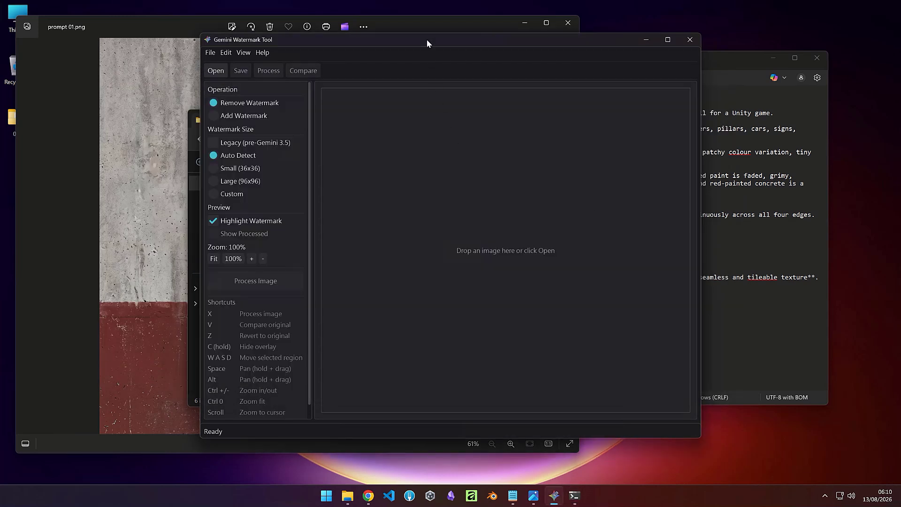
drag(427, 41, 616, 45)
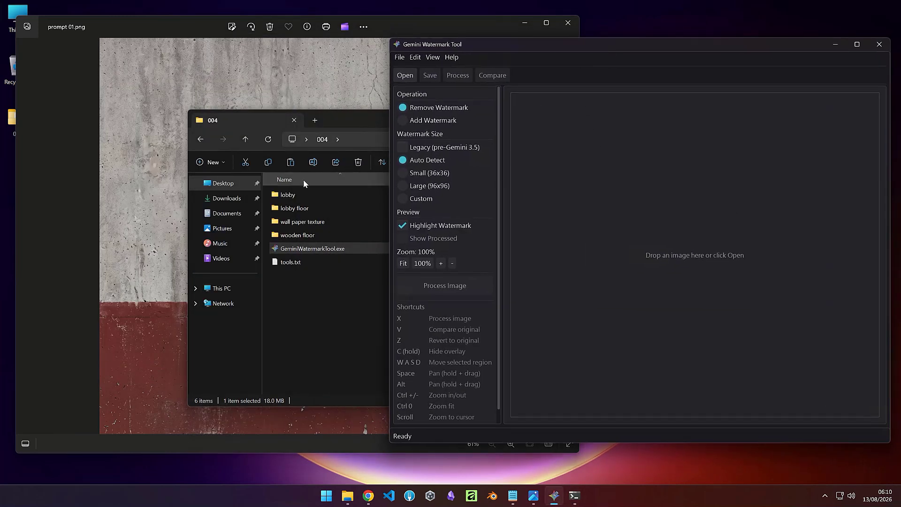
Step: Load prompt 01.png into the watermark tool, process it to remove the watermark, then close the tool
double_click(287, 194)
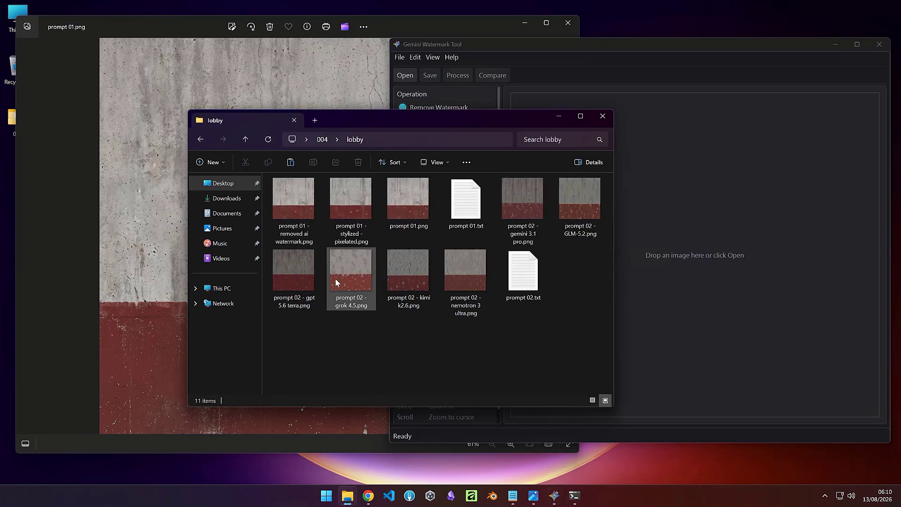
click(402, 214)
drag(460, 119, 293, 138)
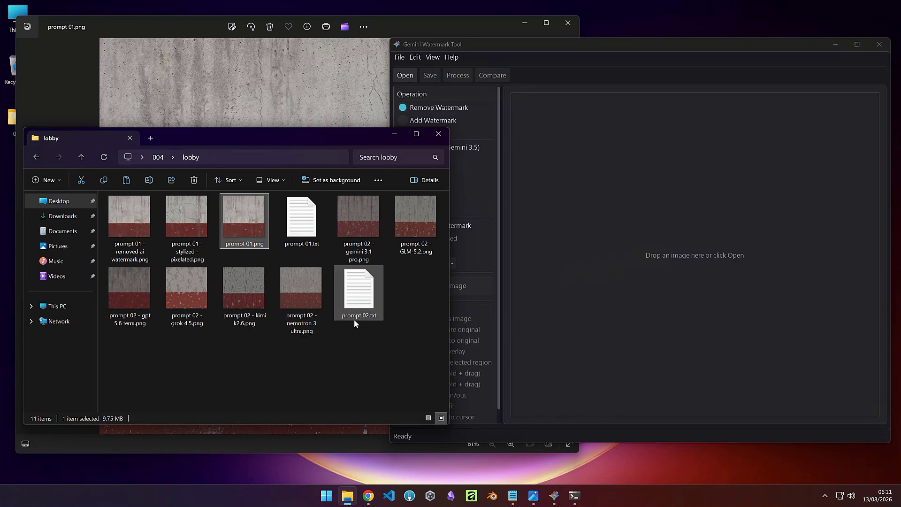
double_click(244, 230)
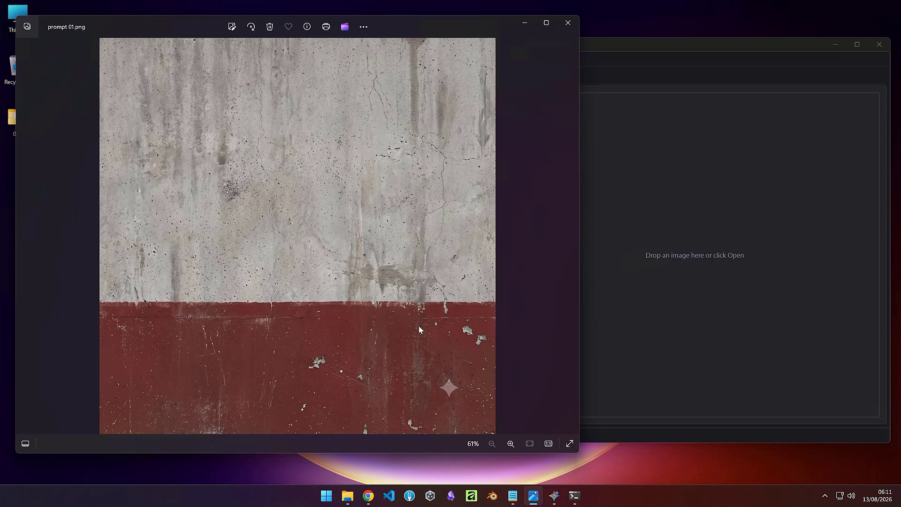
click(569, 24)
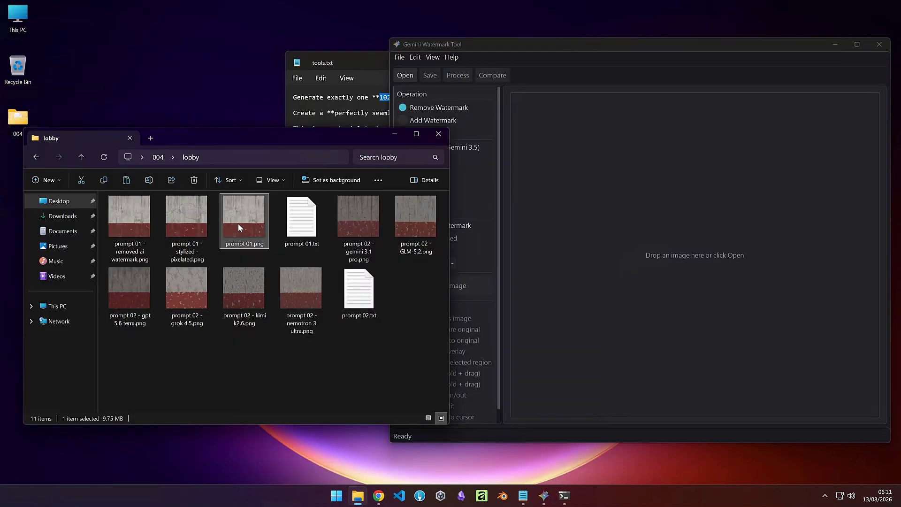
drag(238, 223, 562, 170)
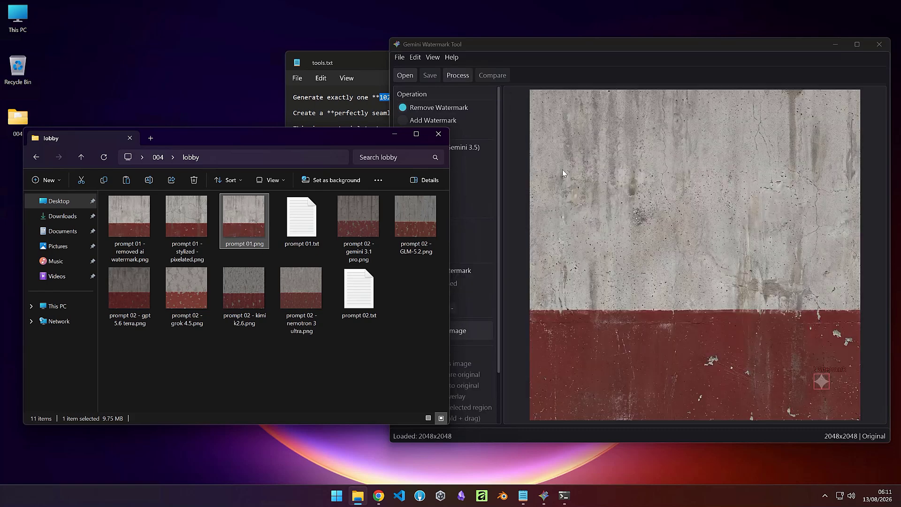
click(498, 176)
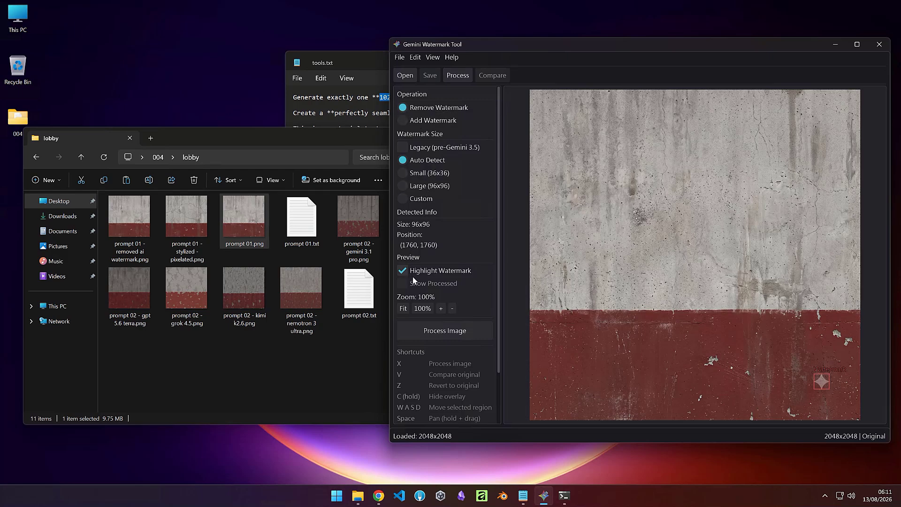
click(438, 330)
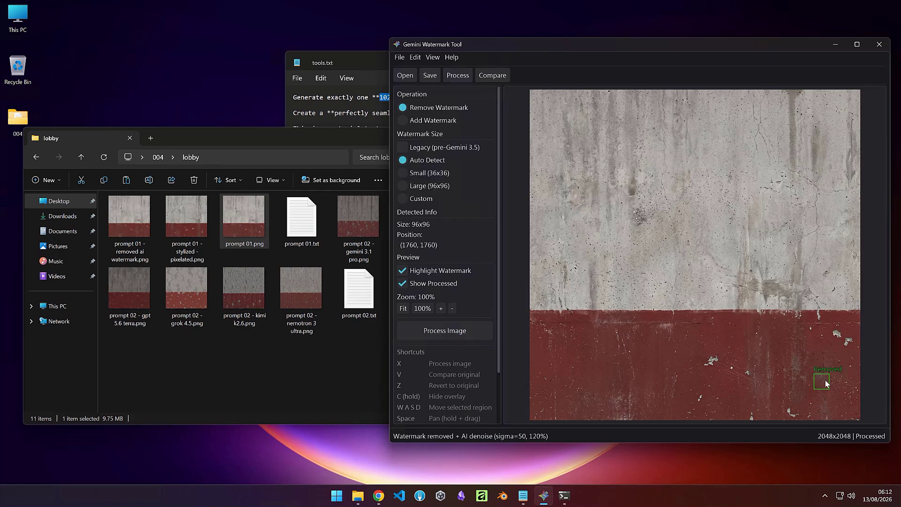
click(400, 58)
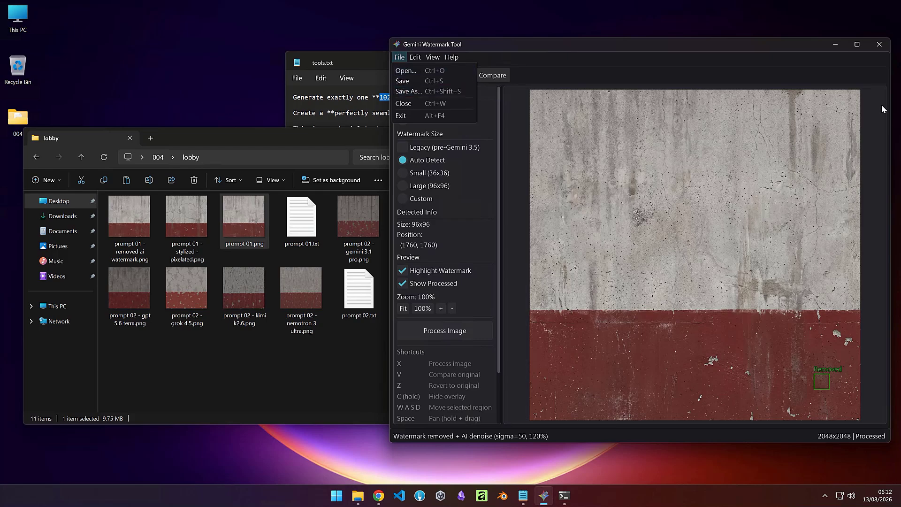
click(877, 45)
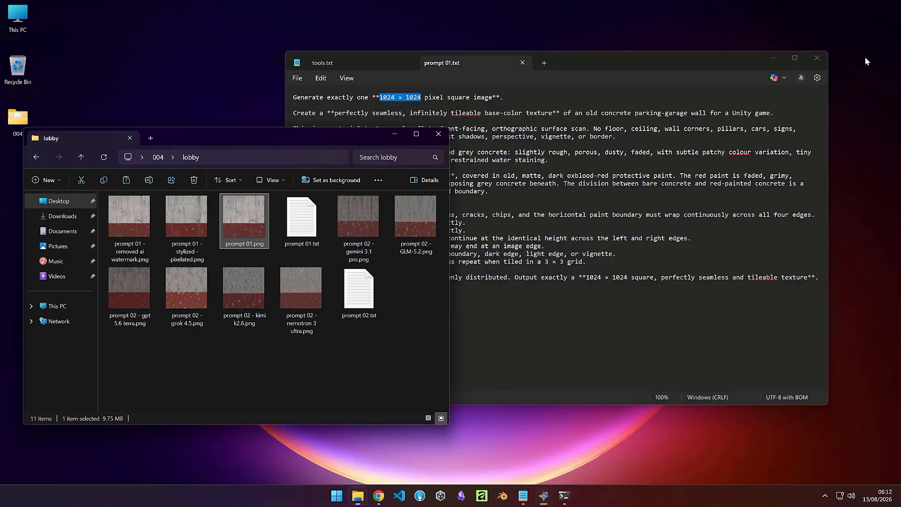
Step: View prompt 01 - removed ai watermark.png and prompt 01 - stylized - pixelated.png in Photos, closing each
click(130, 255)
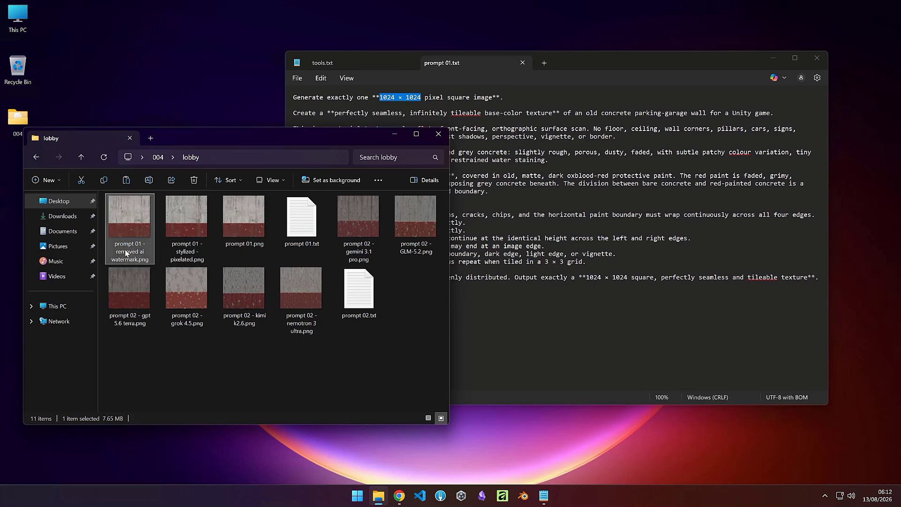
double_click(131, 255)
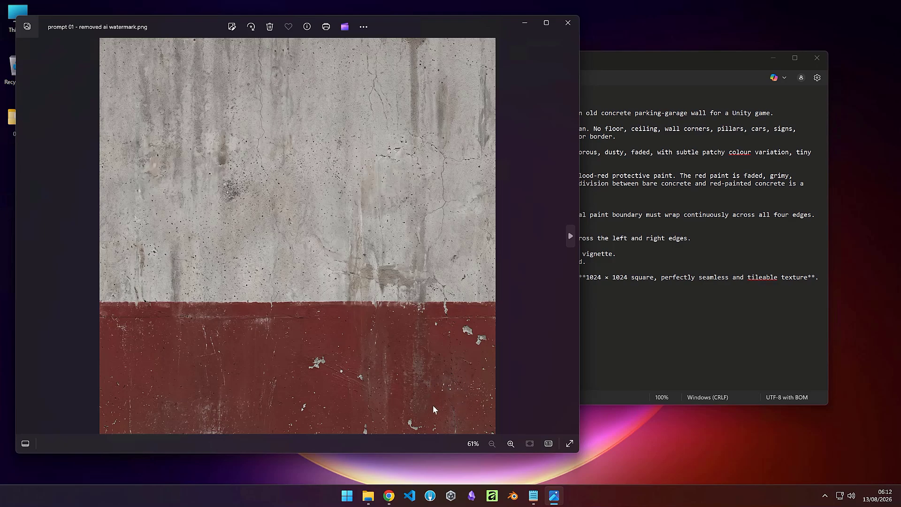
click(568, 23)
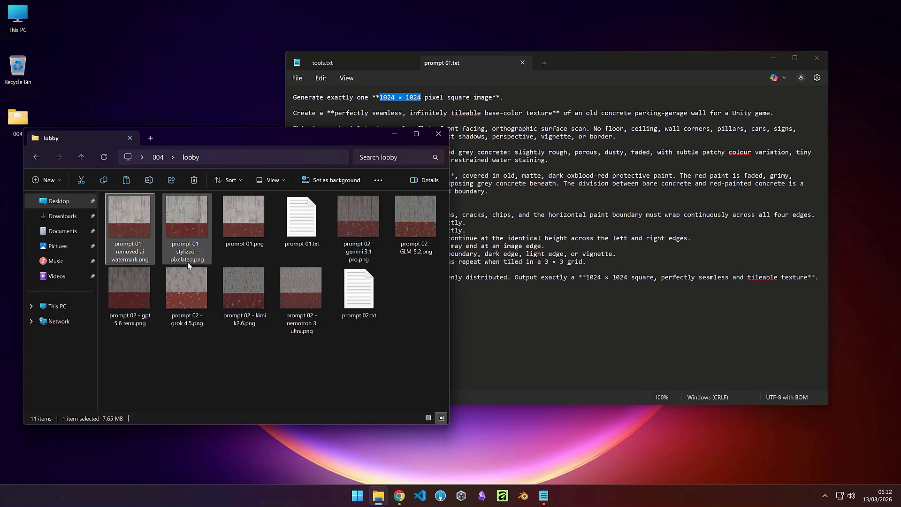
mouse_move(187, 262)
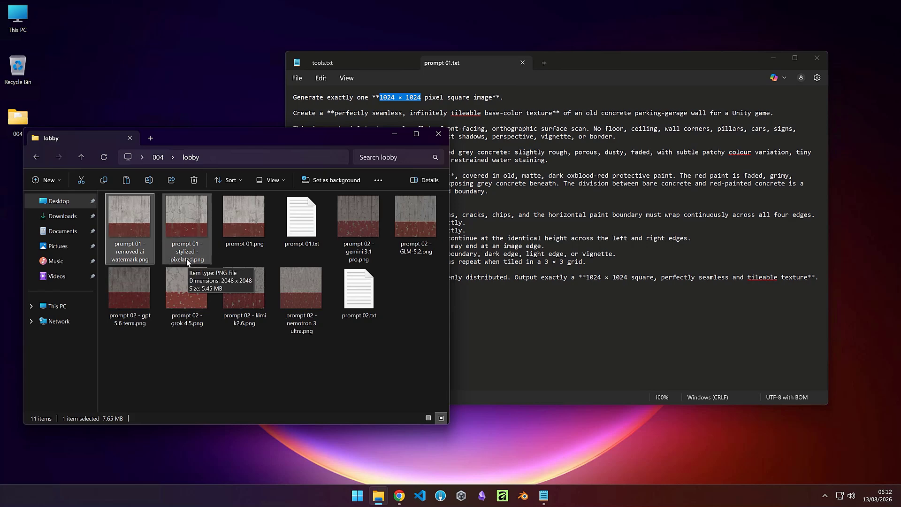
double_click(185, 253)
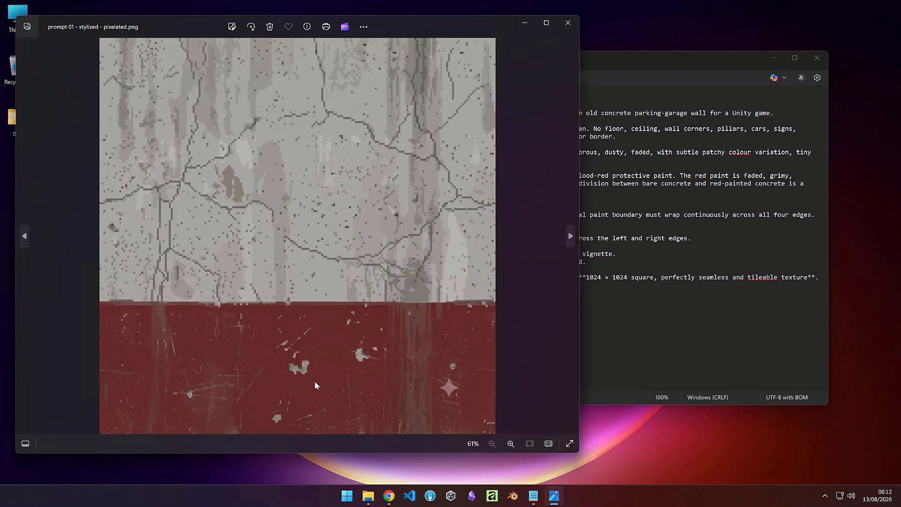
click(565, 23)
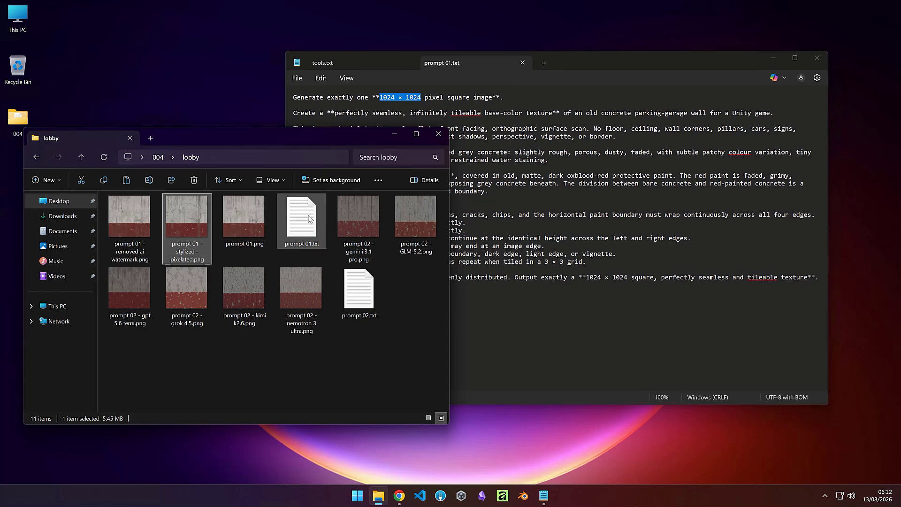
Step: Open prompt 02.txt in Notepad and bring the lobby folder back to front
double_click(362, 308)
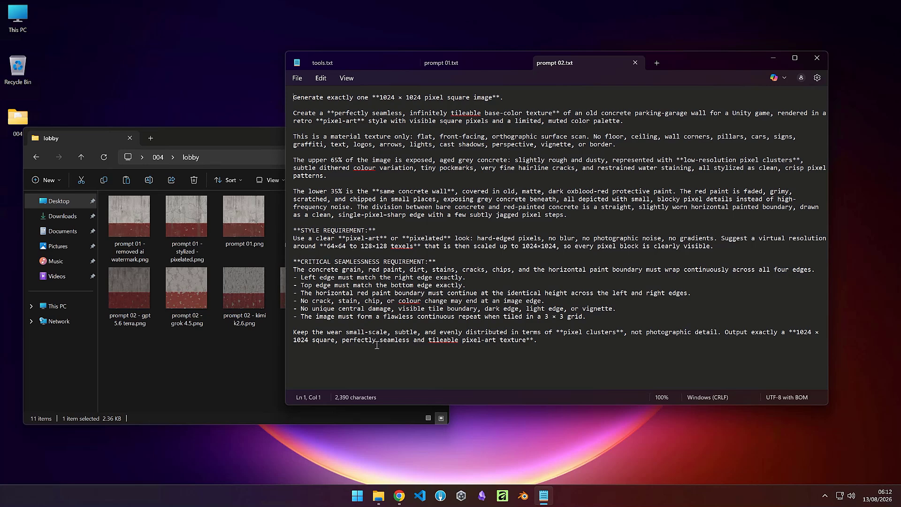
click(213, 137)
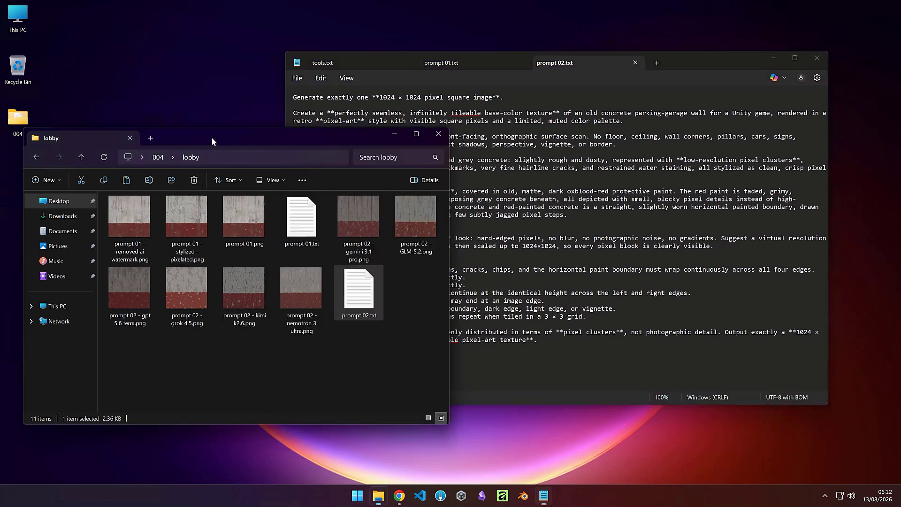
Step: Open prompt 02 - gemini 3.1 pro.png in Photos and move its window aside
click(355, 218)
double_click(360, 228)
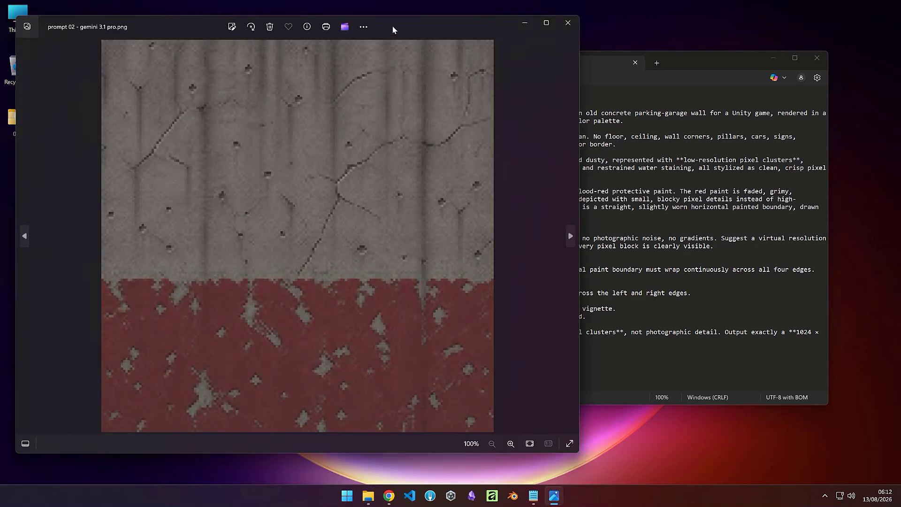
drag(446, 30, 747, 34)
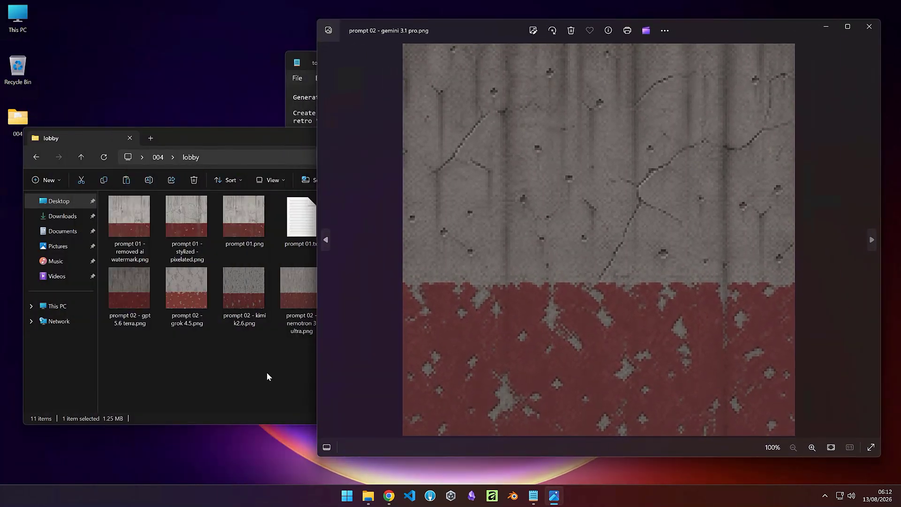
click(243, 374)
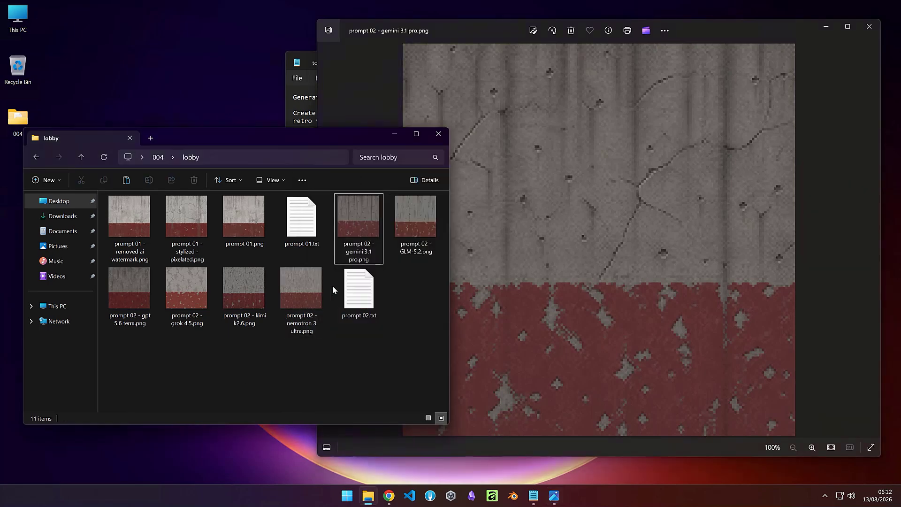
Step: Open prompt 02 - GLM-5.2.png in a second Photos window
mouse_move(353, 261)
click(407, 257)
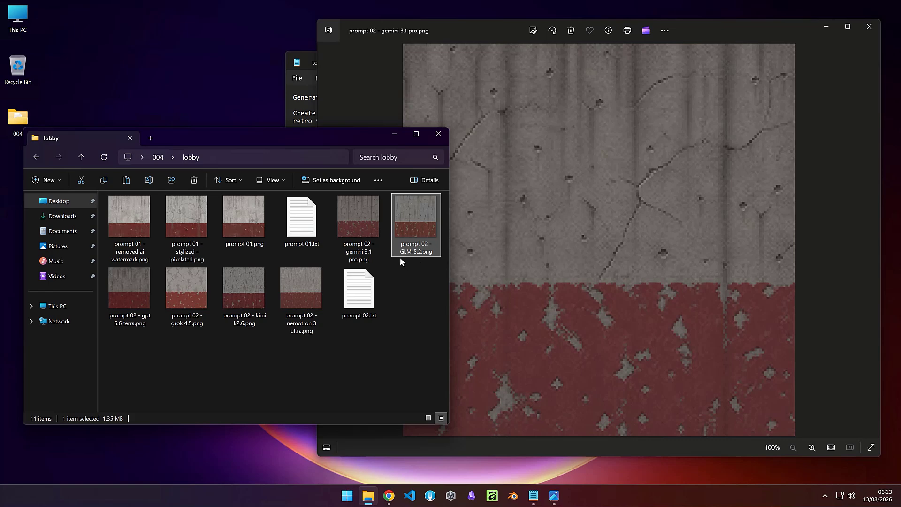
double_click(413, 235)
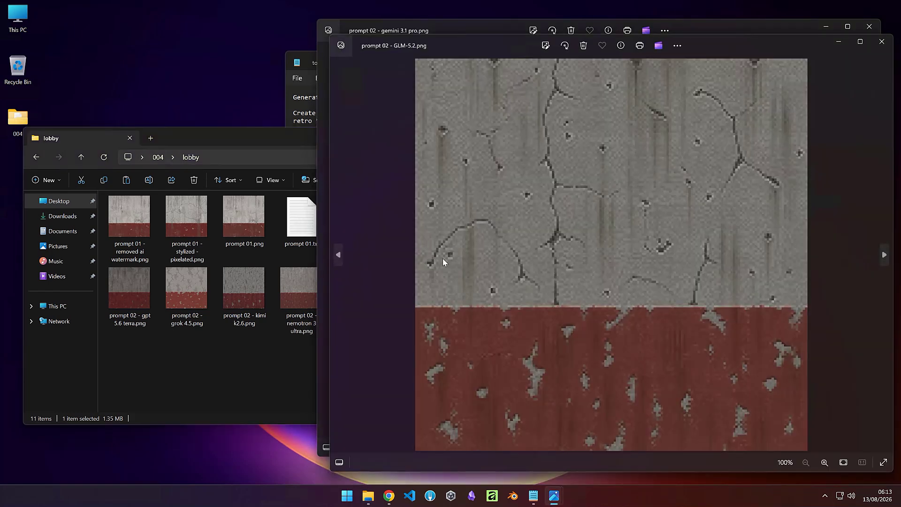
Step: Arrange the prompt 02 gemini 3.1 pro and GLM-5.2 image windows side by side for comparison
drag(747, 31, 441, 35)
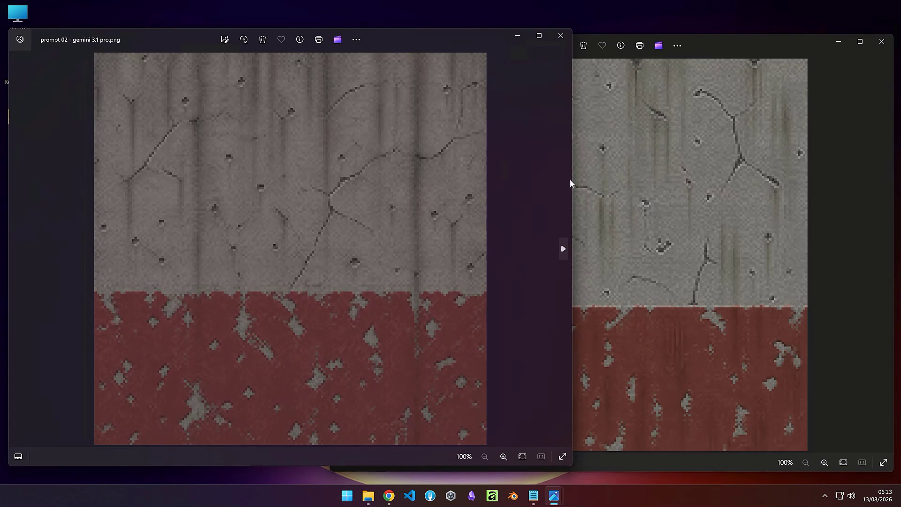
drag(571, 180, 445, 186)
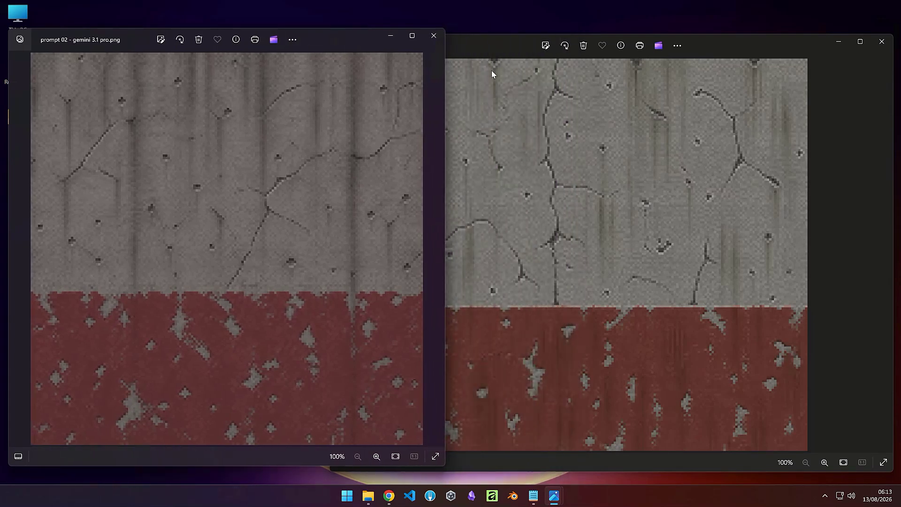
drag(505, 47, 509, 46)
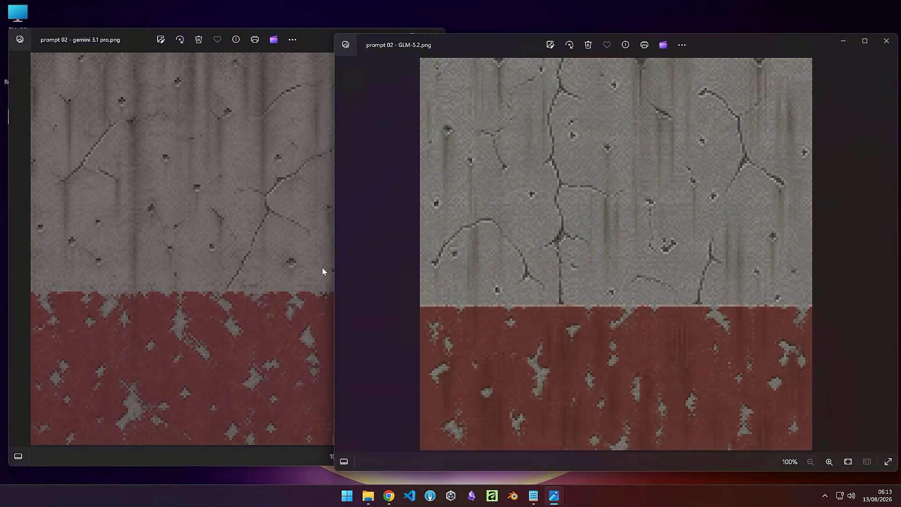
drag(334, 263, 476, 258)
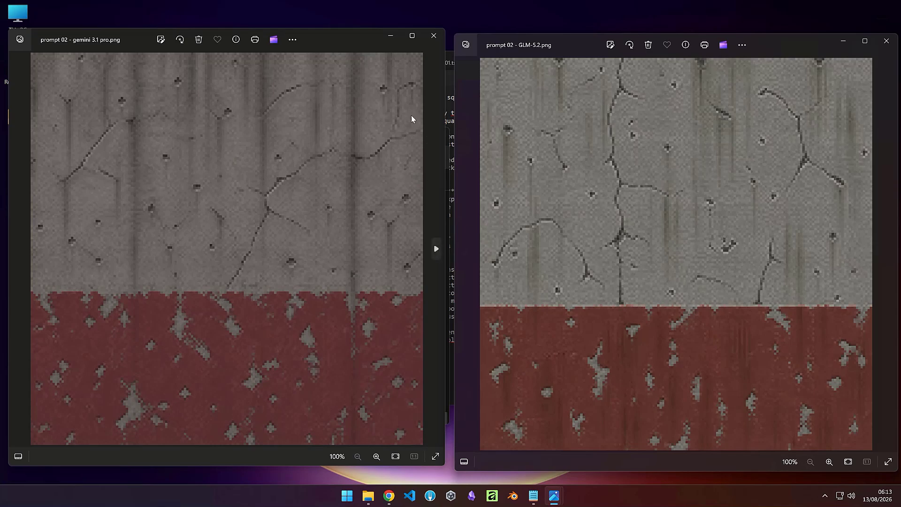
Step: Close the gemini 3.1 pro viewer and compare prompt 02 - gpt 5.6 terra.png and grok 4.5.png beside GLM-5.2, closing each
click(390, 38)
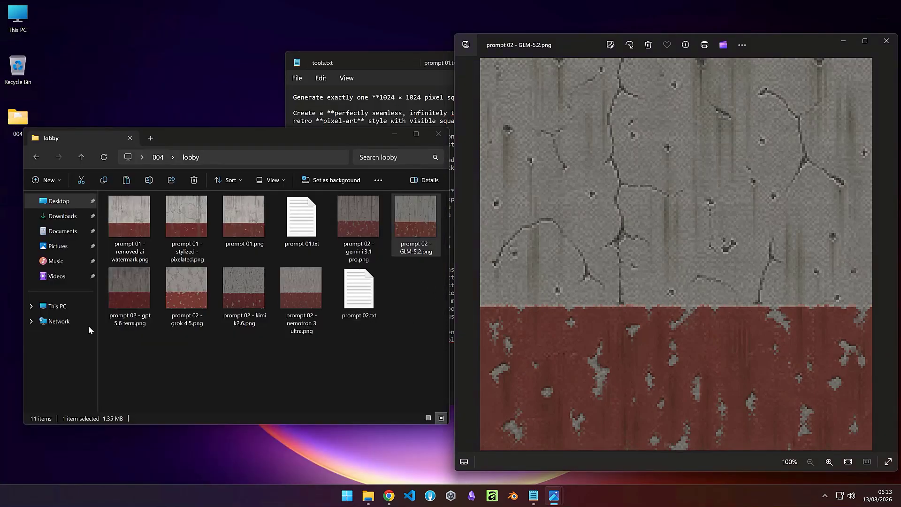
double_click(124, 325)
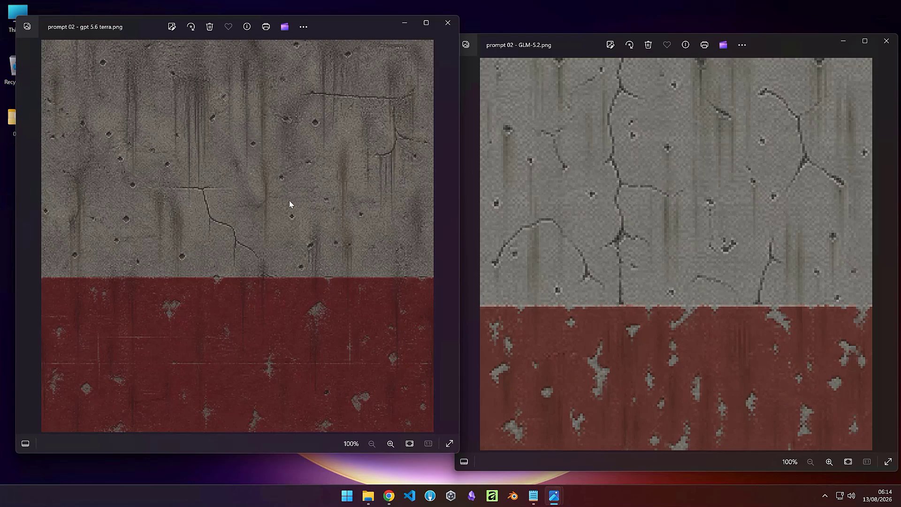
click(446, 29)
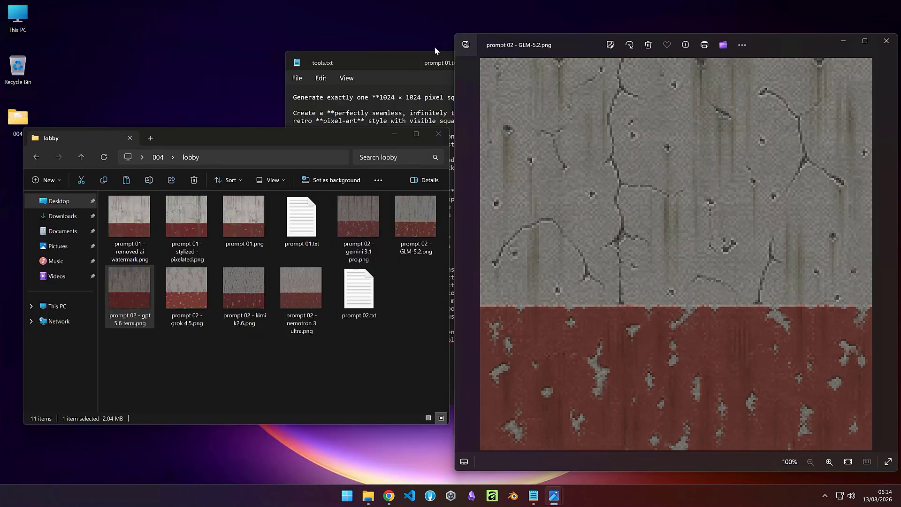
double_click(192, 302)
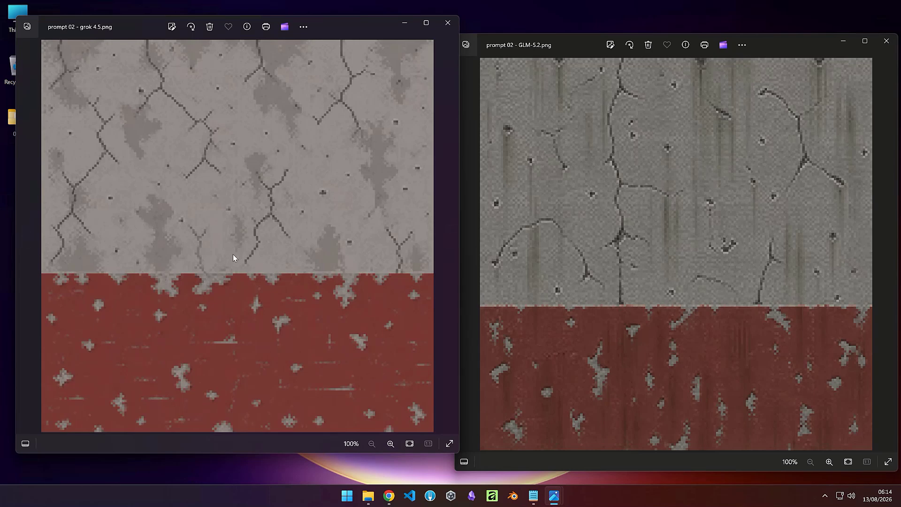
click(448, 23)
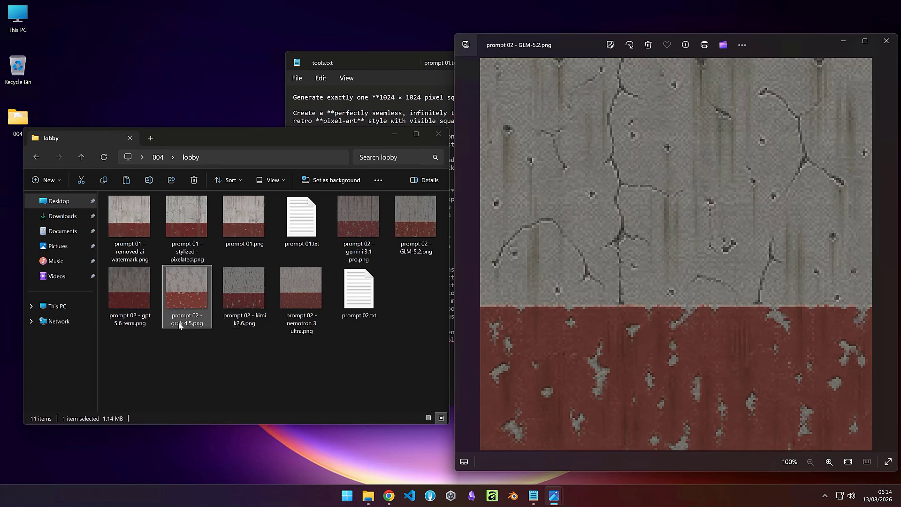
Step: Compare prompt 02 - kimi k2.6.png and nemotron 3 ultra.png beside GLM-5.2, then close all image viewers
double_click(244, 300)
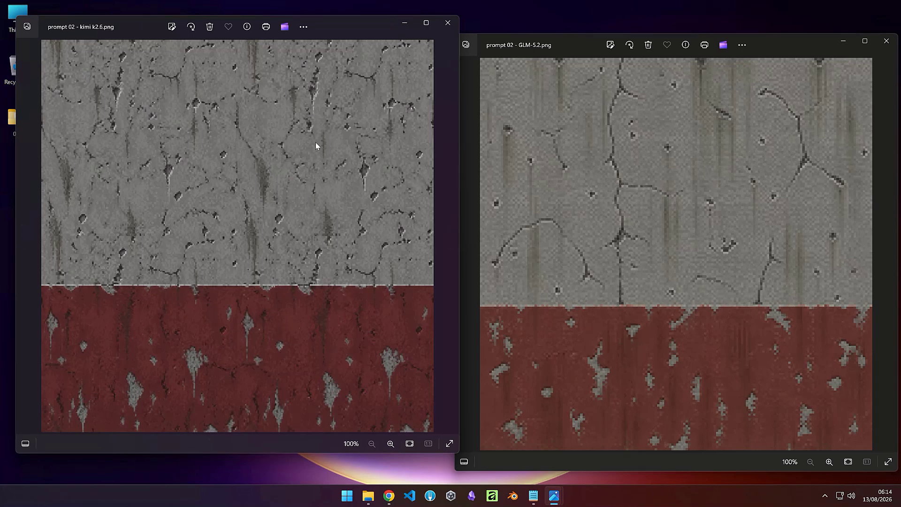
click(448, 27)
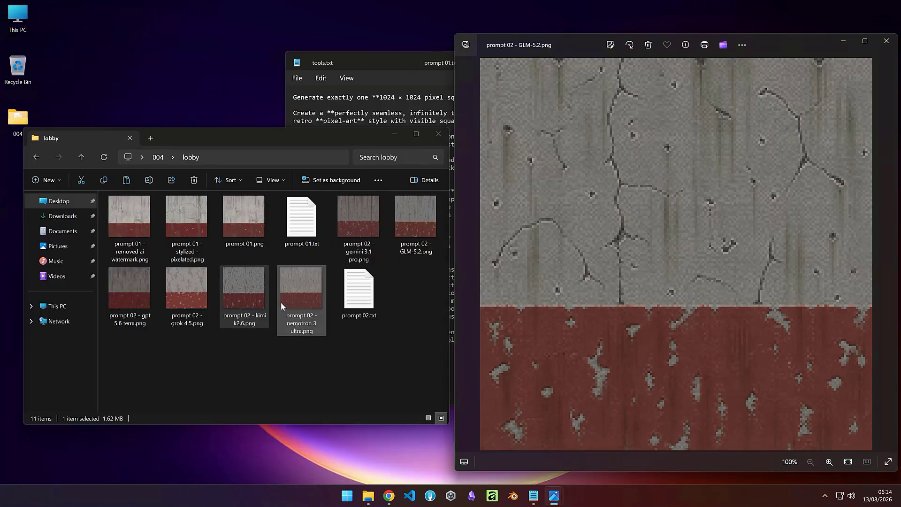
double_click(297, 328)
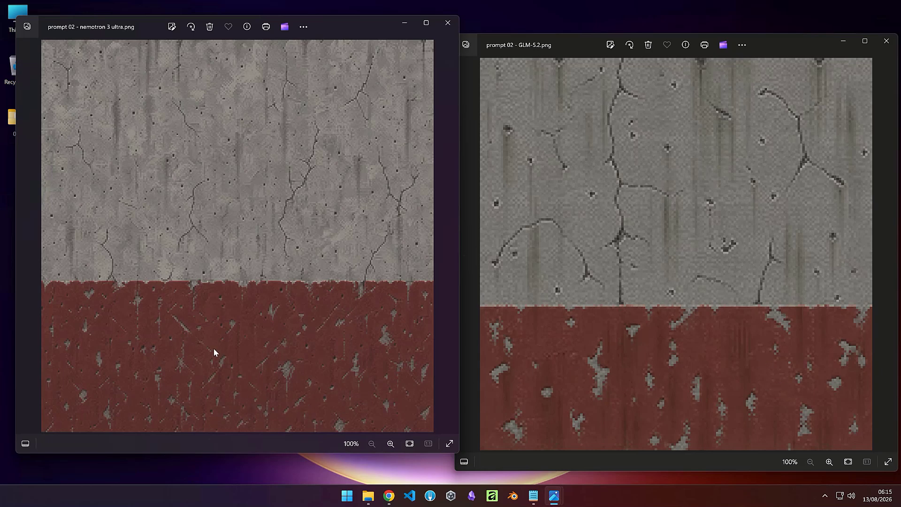
click(448, 24)
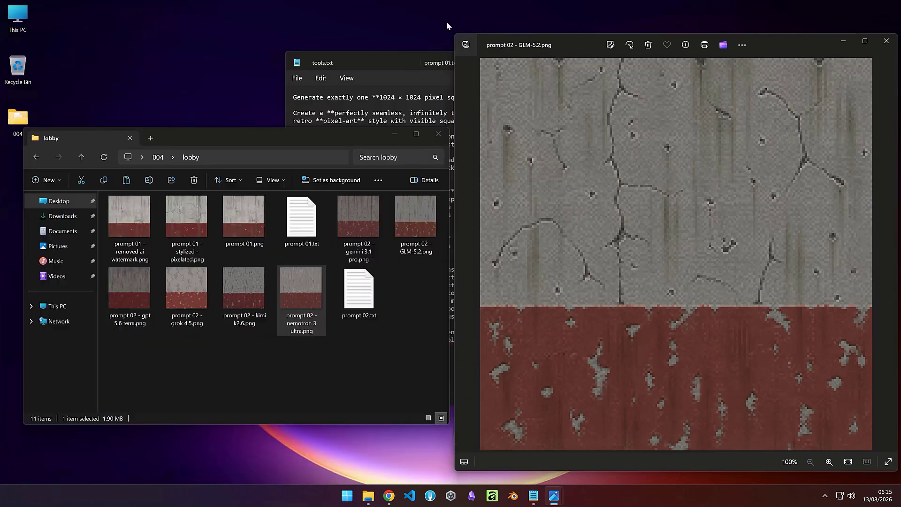
click(885, 43)
Step: Switch to Affinity and dismiss its welcome screen
mouse_move(295, 299)
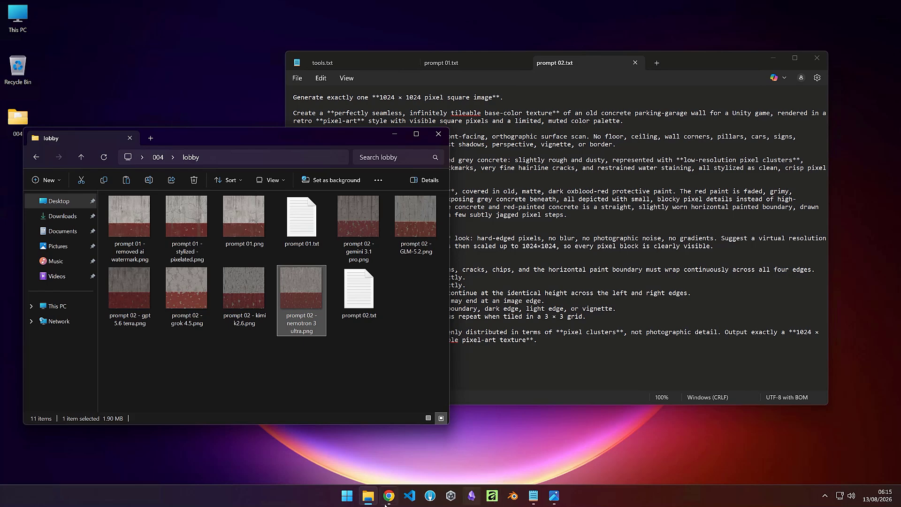
click(492, 499)
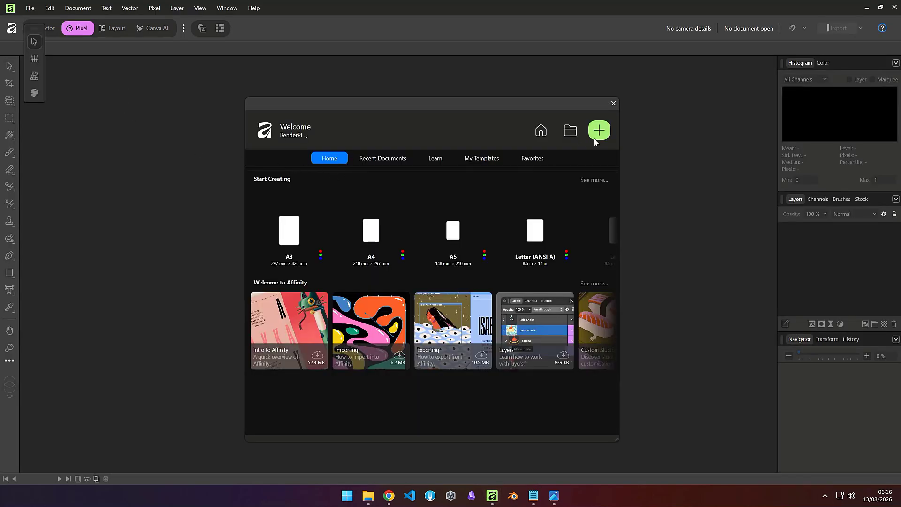
click(613, 105)
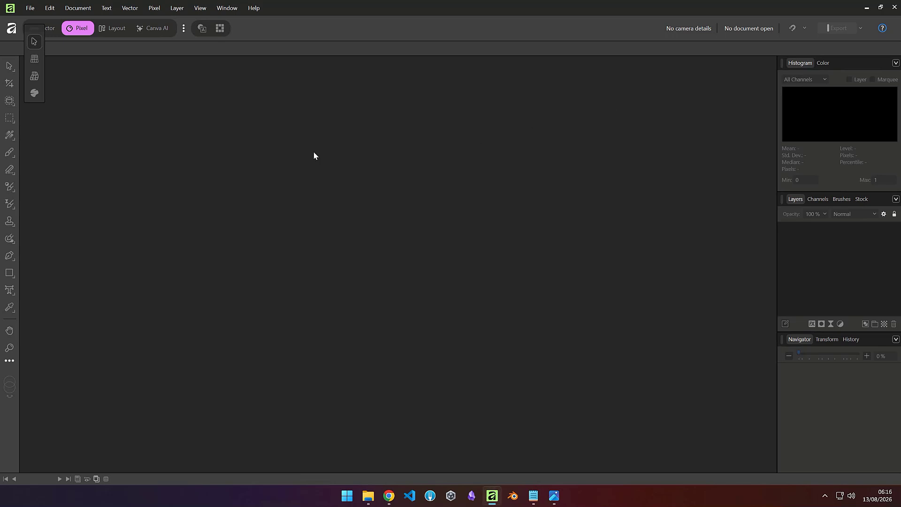
Step: Open the new document dialog and search its presets for 1k and web
click(28, 8)
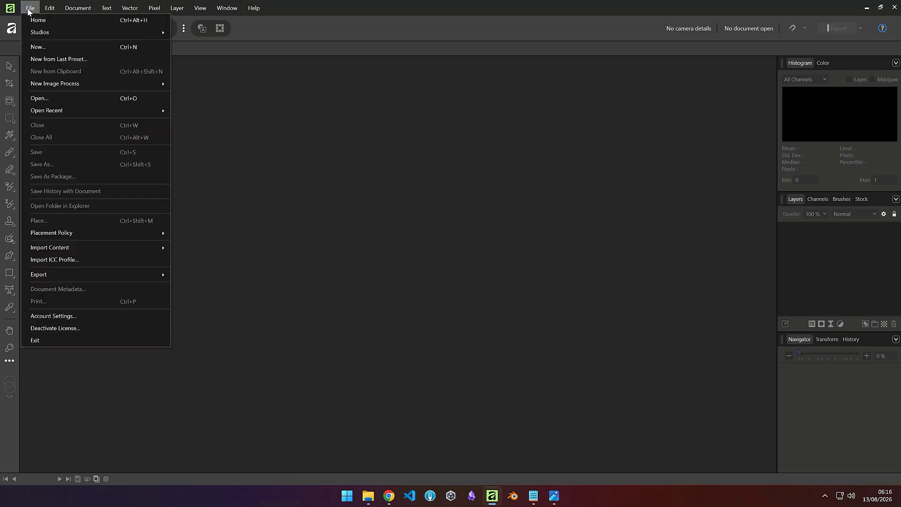
click(53, 47)
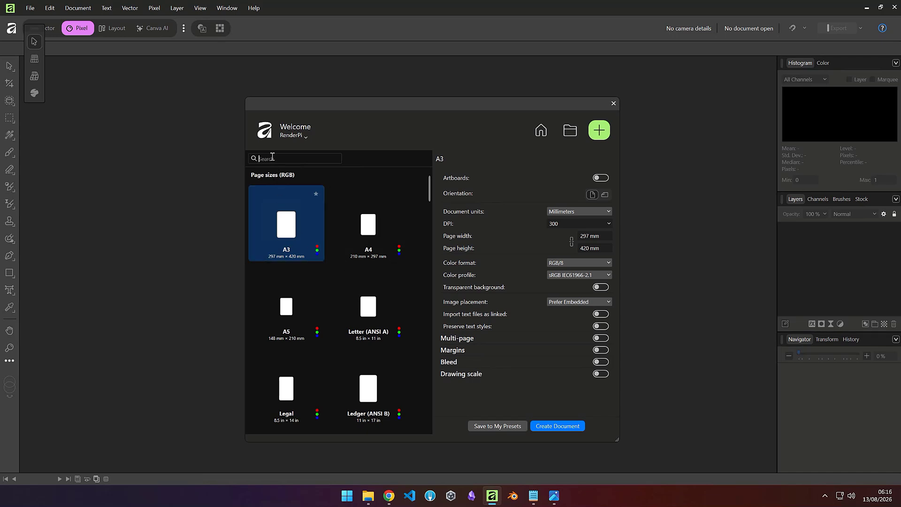
click(272, 158)
text(1k)
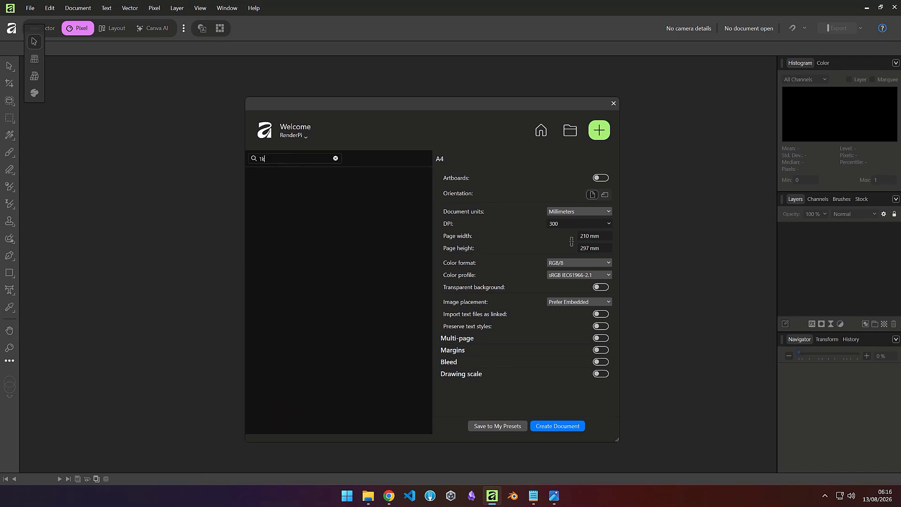
key(BackSpace)
key(BackSpace)
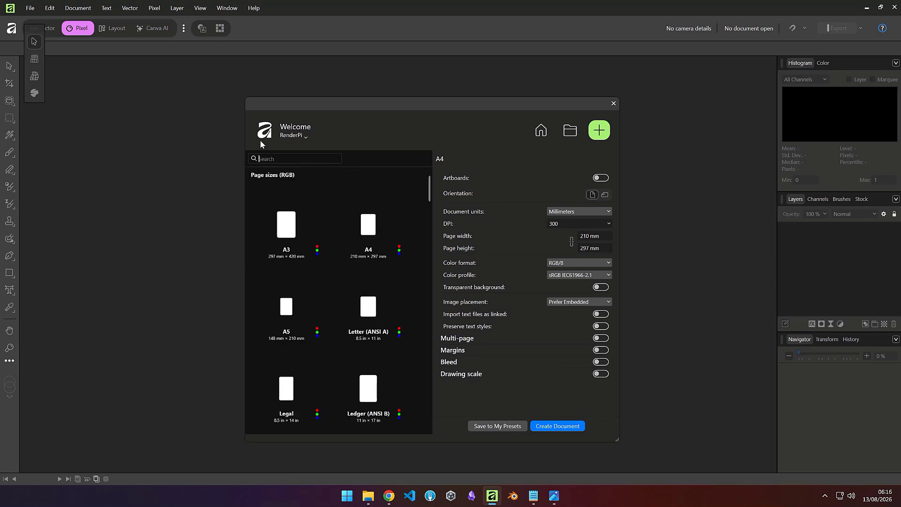
text(w)
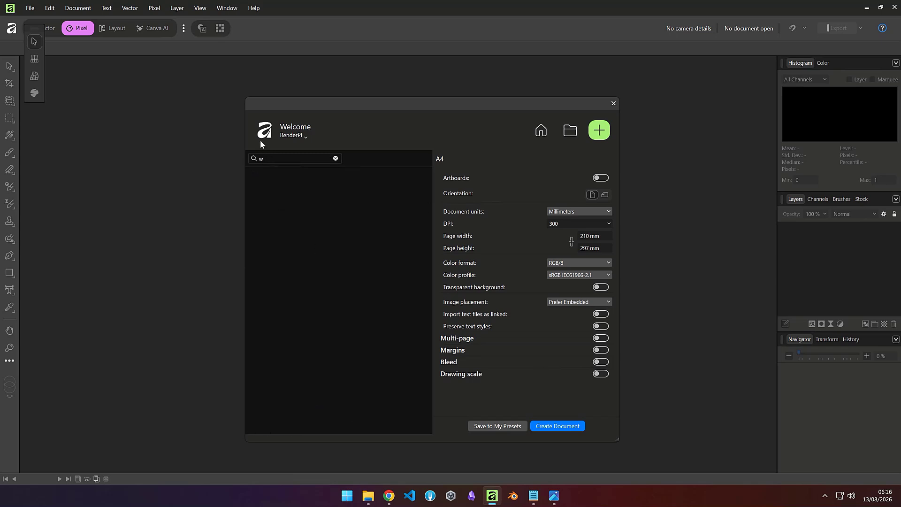
text(eb)
key(BackSpace)
key(BackSpace)
key(BackSpace)
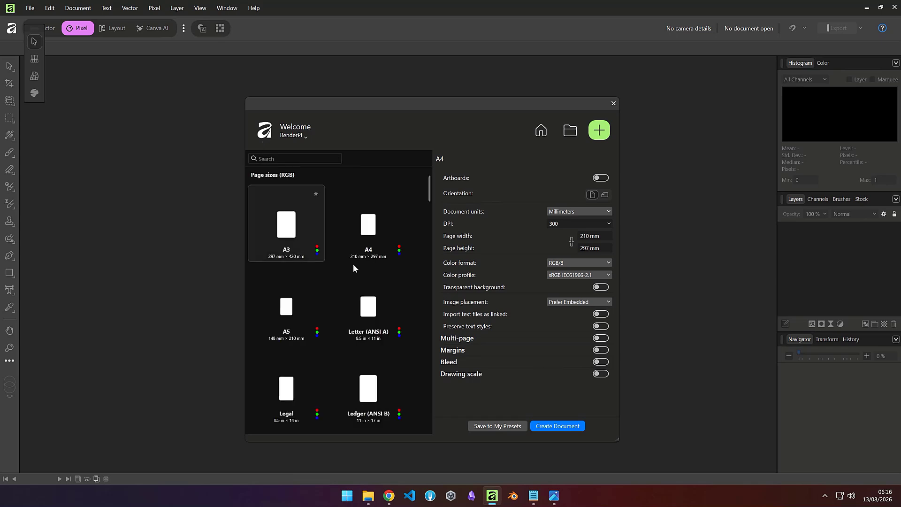
Step: Browse the list of document presets for a suitable canvas size
scroll(354, 265, down, 2)
scroll(358, 274, down, 3)
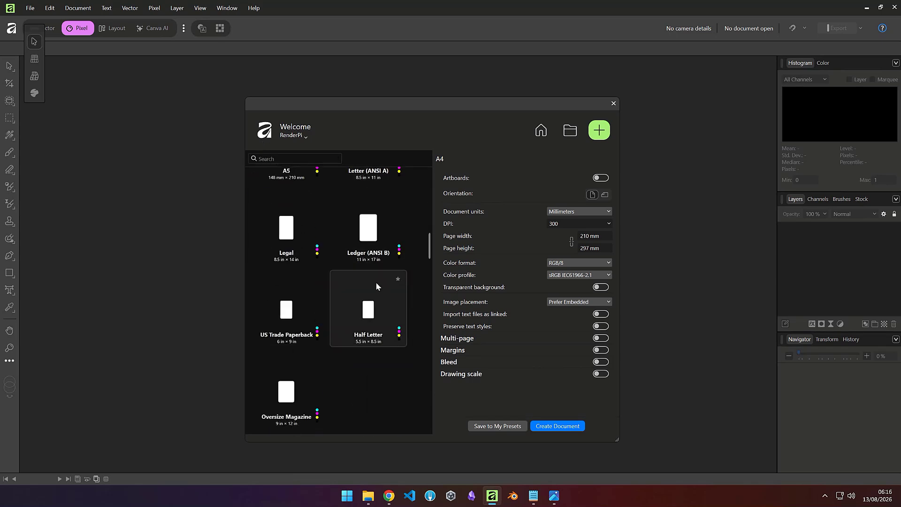
scroll(382, 306, down, 5)
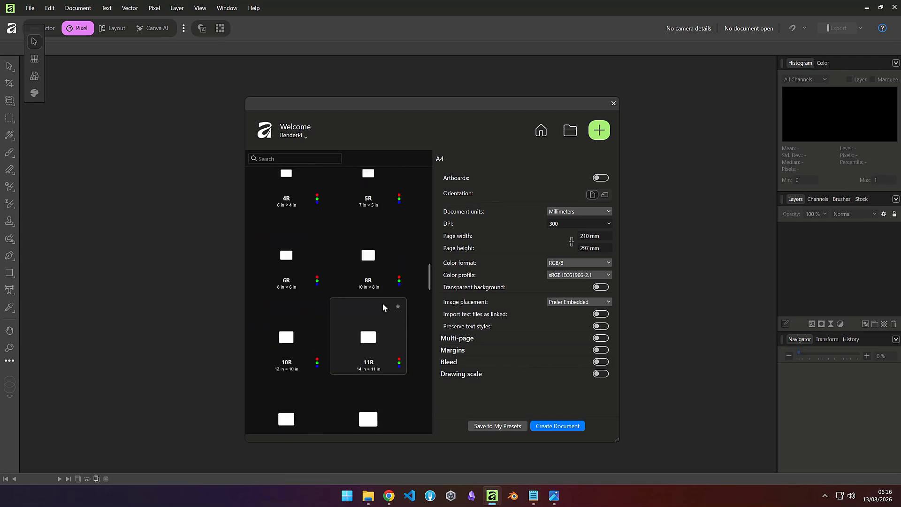
scroll(382, 306, down, 1)
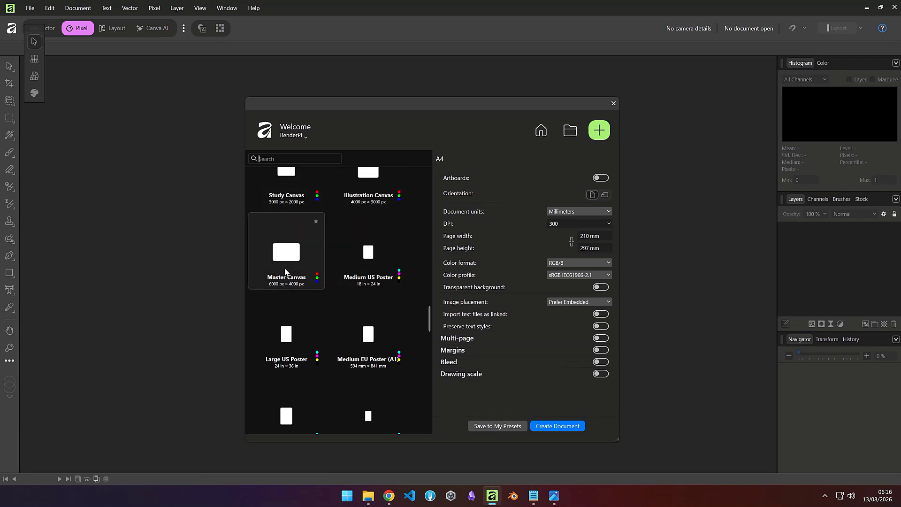
scroll(277, 248, up, 2)
scroll(284, 198, up, 8)
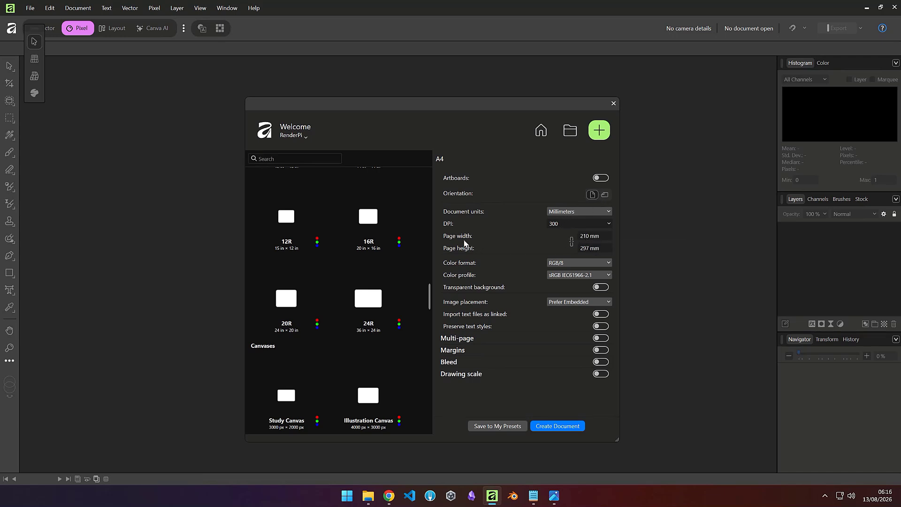
Step: Set the new document's units to Pixels and its DPI to 72
click(607, 212)
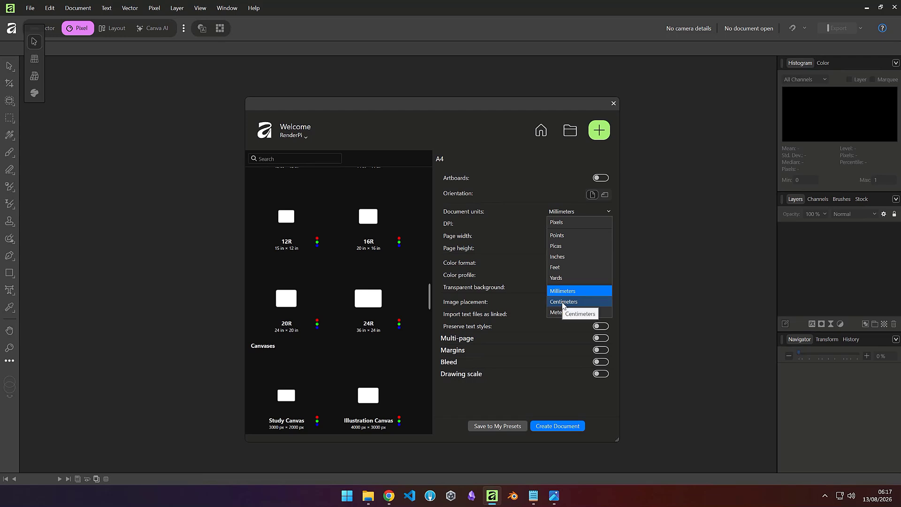
click(555, 223)
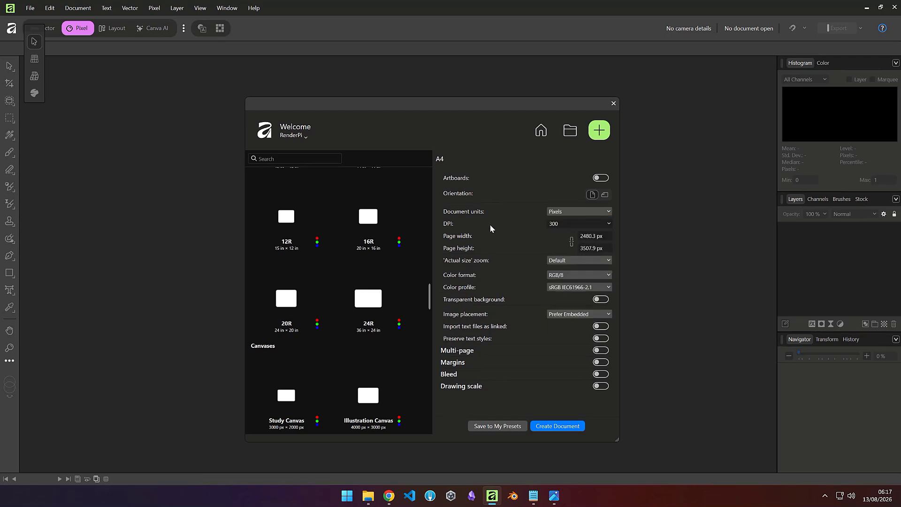
click(557, 223)
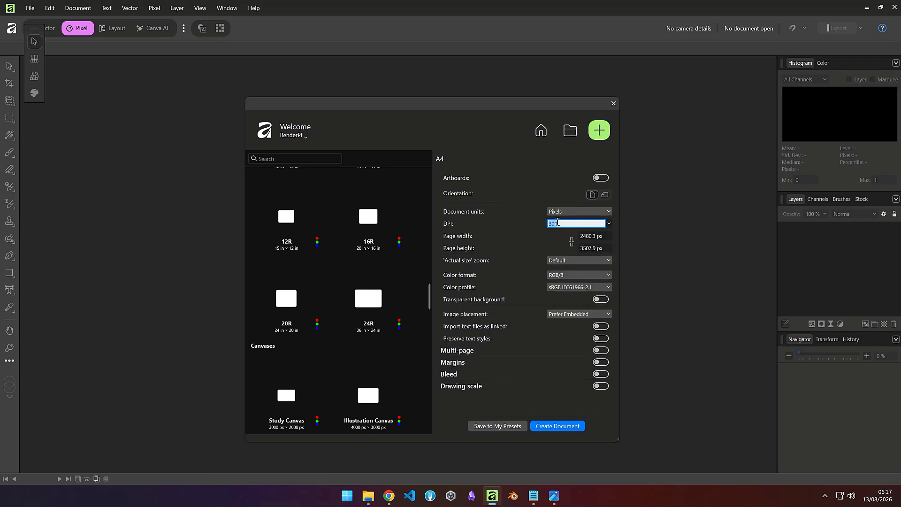
text(72)
Step: Set the page width and height to 1024 px each
click(587, 240)
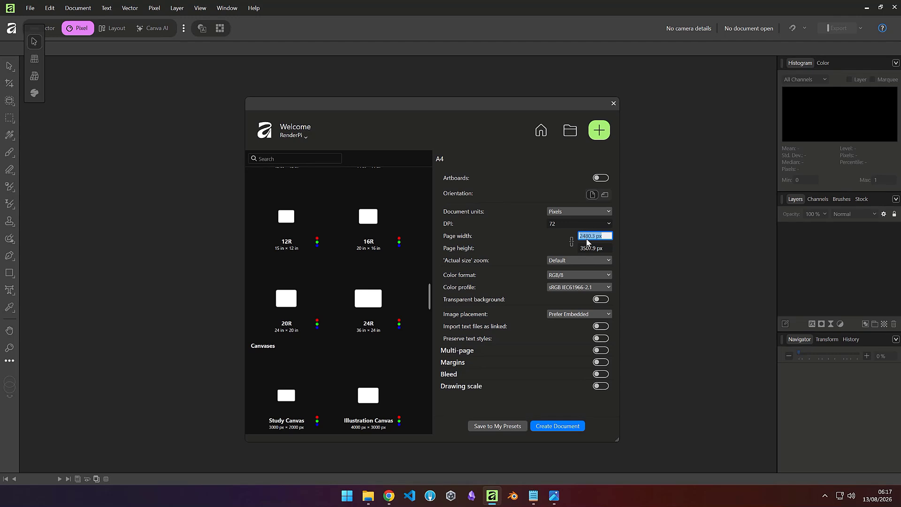
text(1024)
key(Tab)
text(1024)
key(Tab)
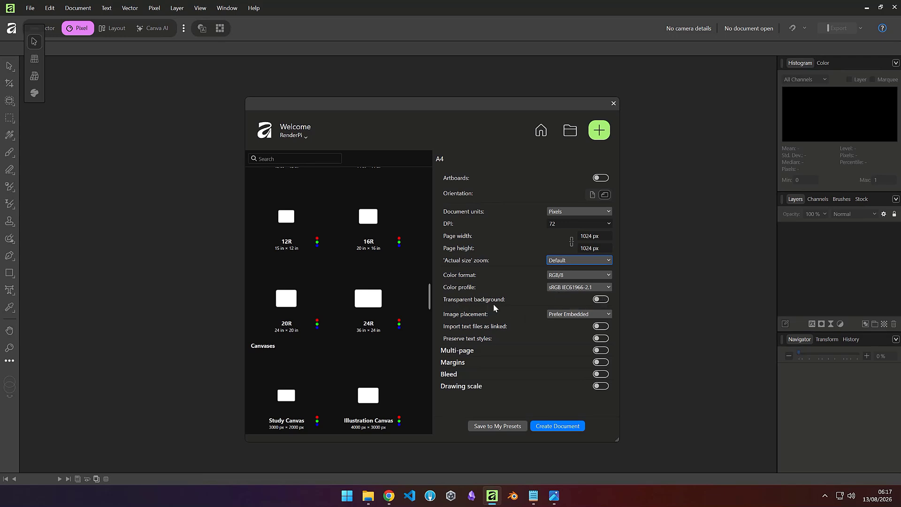
Step: Enable transparent background and save these settings as a preset named 1K Unity
click(601, 300)
click(493, 426)
text(1K)
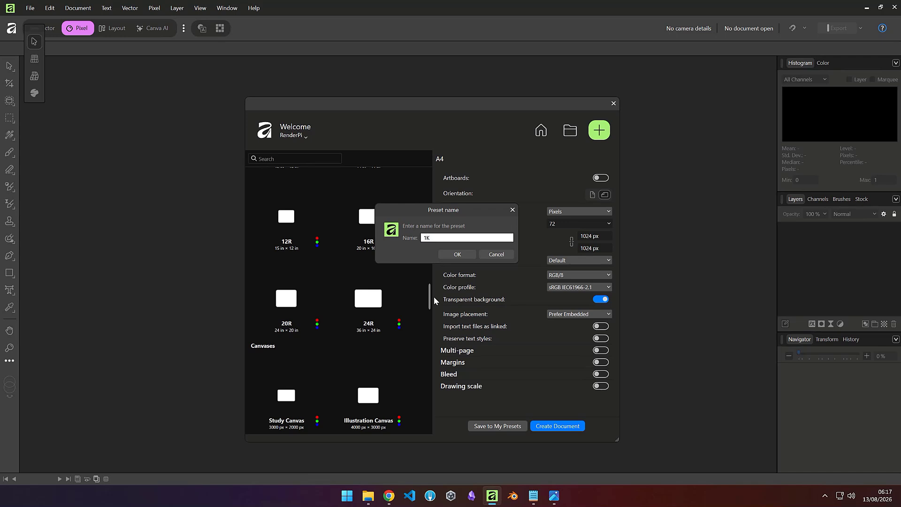
text( Unity)
click(454, 256)
Step: Create the new 1024 × 1024 px document
scroll(296, 226, up, 10)
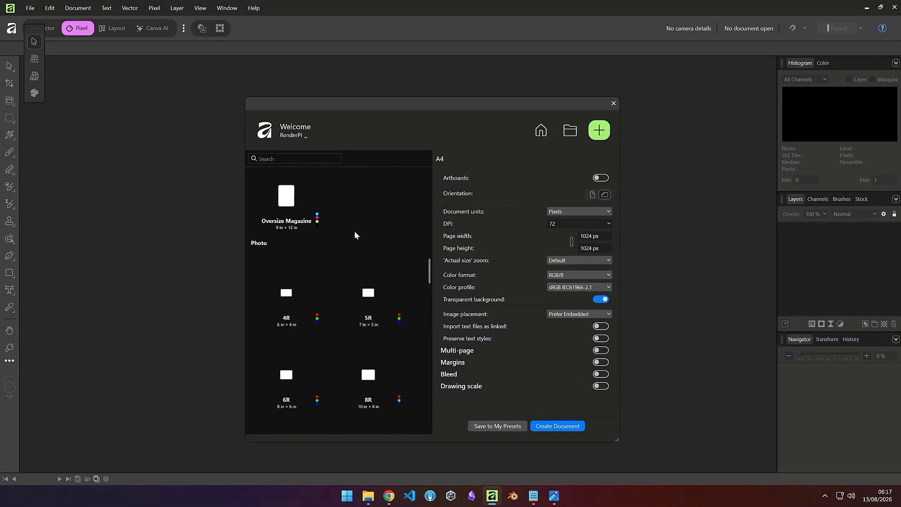
scroll(354, 234, up, 3)
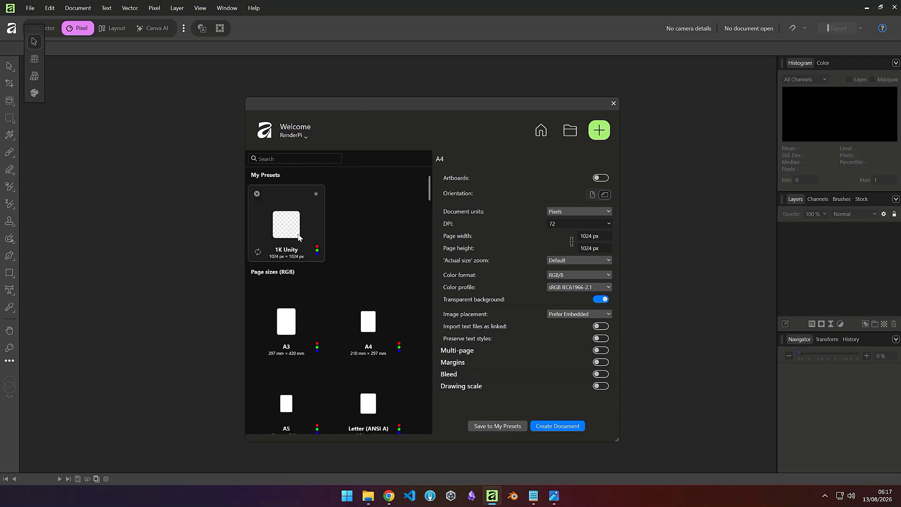
click(552, 429)
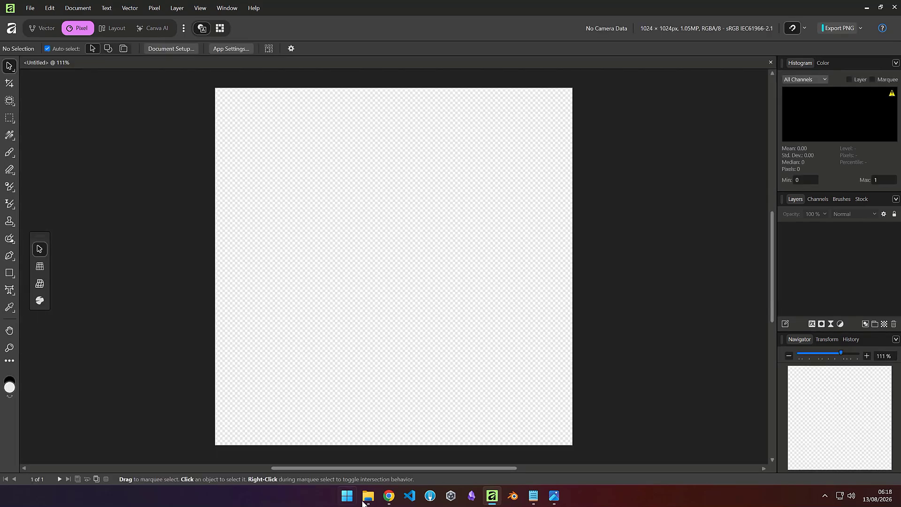
Step: Place prompt 01.png from the lobby folder into the new document
click(368, 495)
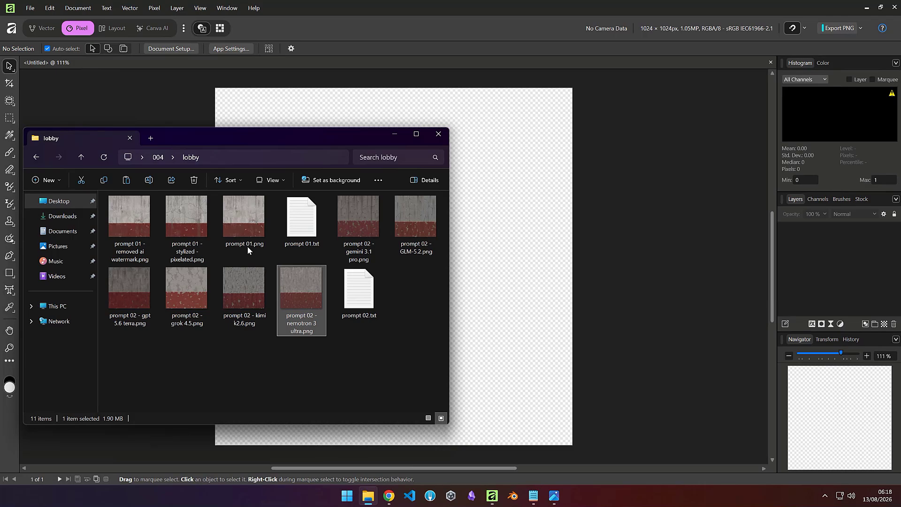
drag(220, 136, 670, 124)
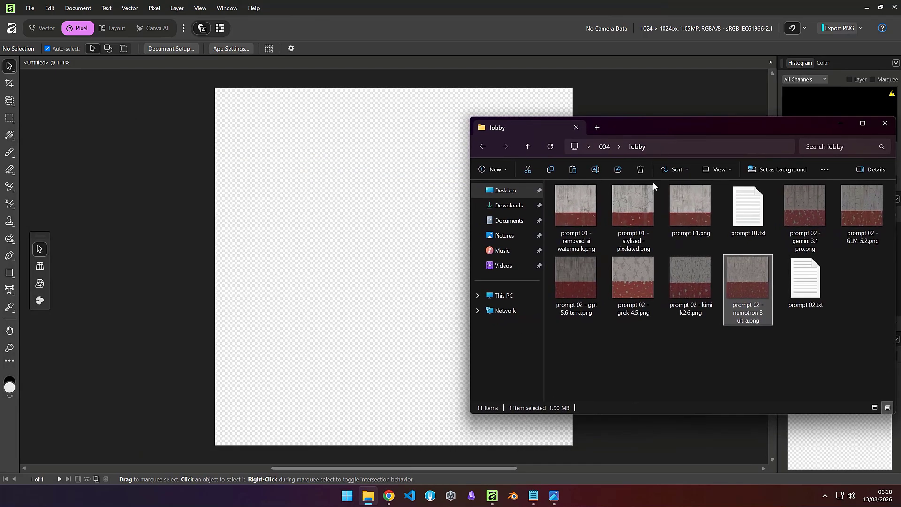
click(682, 212)
drag(314, 242, 305, 295)
scroll(345, 298, down, 1)
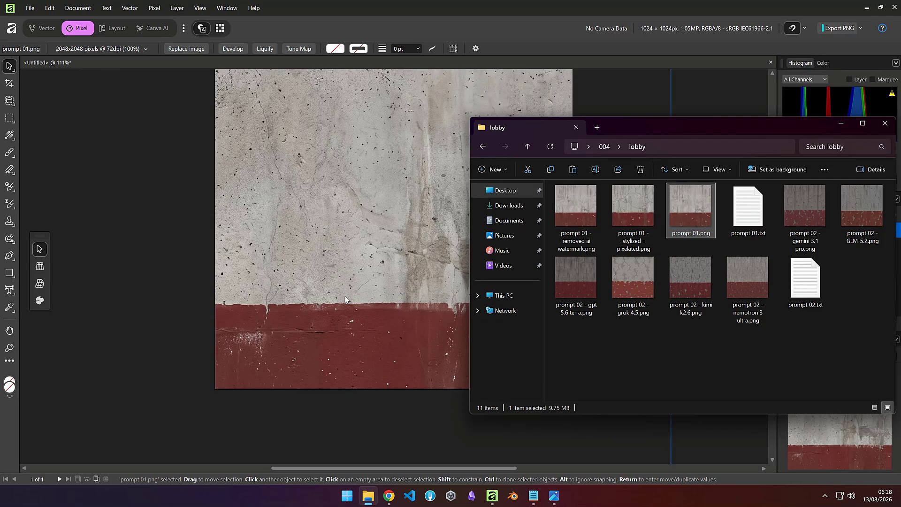
scroll(344, 299, down, 4)
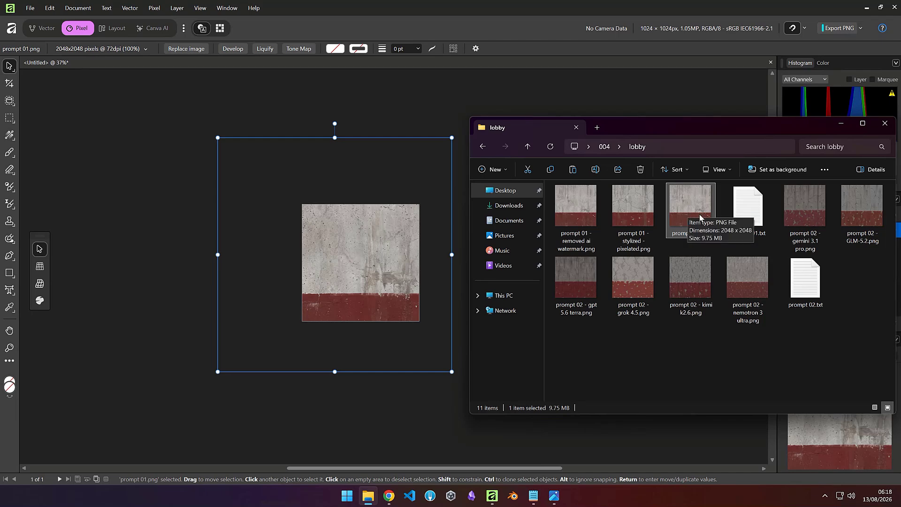
Step: Open prompt 01.txt to review the wall texture prompt
double_click(749, 216)
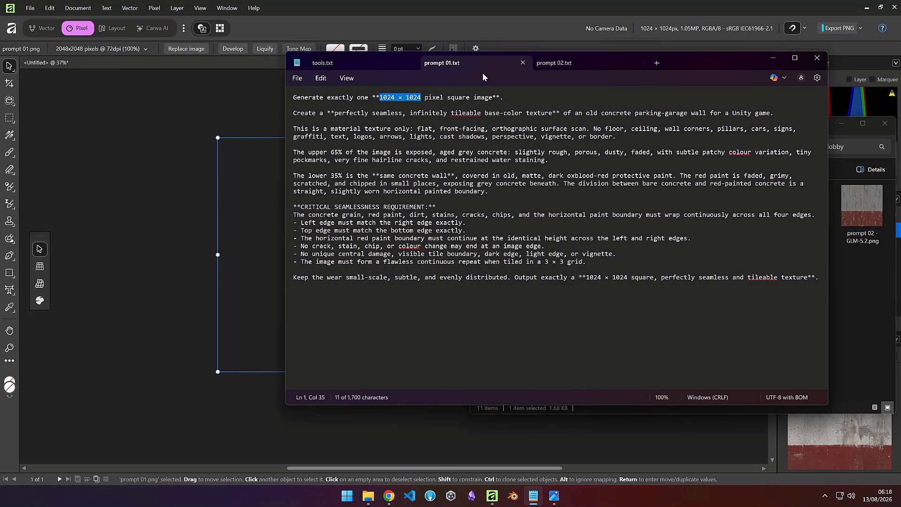
click(779, 58)
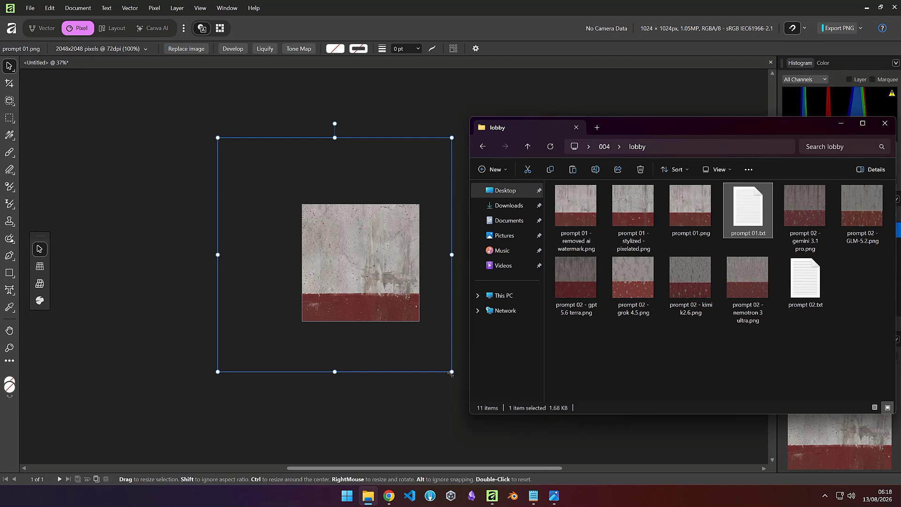
Step: Scale the placed texture to 50% and position it to fill the 1024 × 1024 canvas exactly
drag(452, 372, 396, 308)
drag(346, 249, 419, 305)
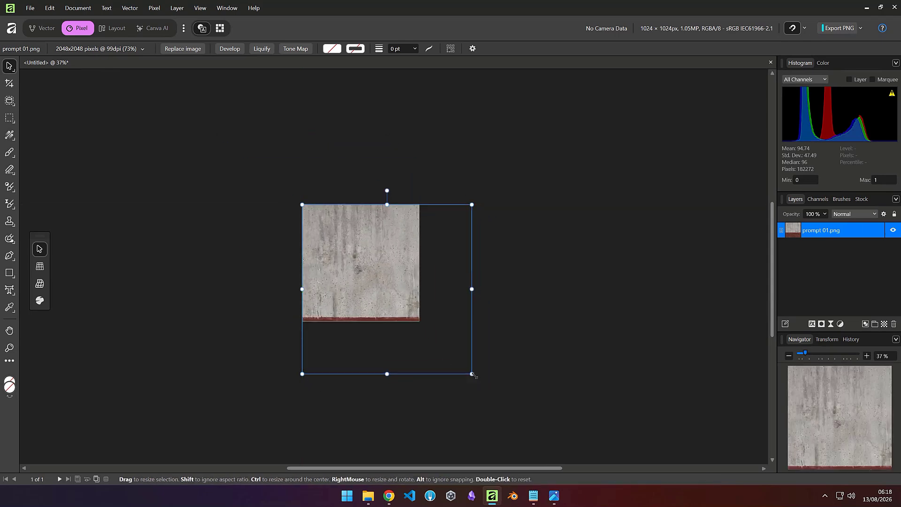
drag(472, 374, 419, 322)
scroll(385, 291, up, 4)
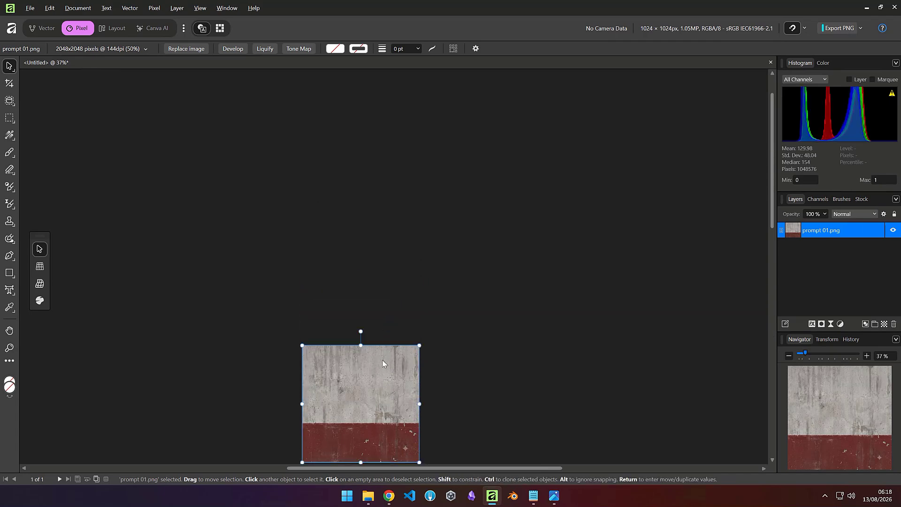
scroll(383, 361, down, 4)
scroll(366, 317, up, 5)
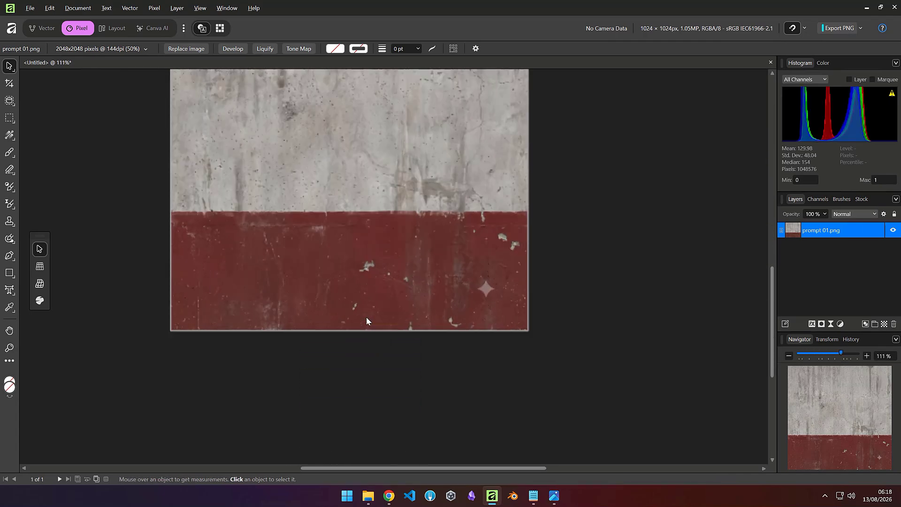
scroll(362, 257, down, 3)
click(362, 254)
drag(356, 211, 422, 282)
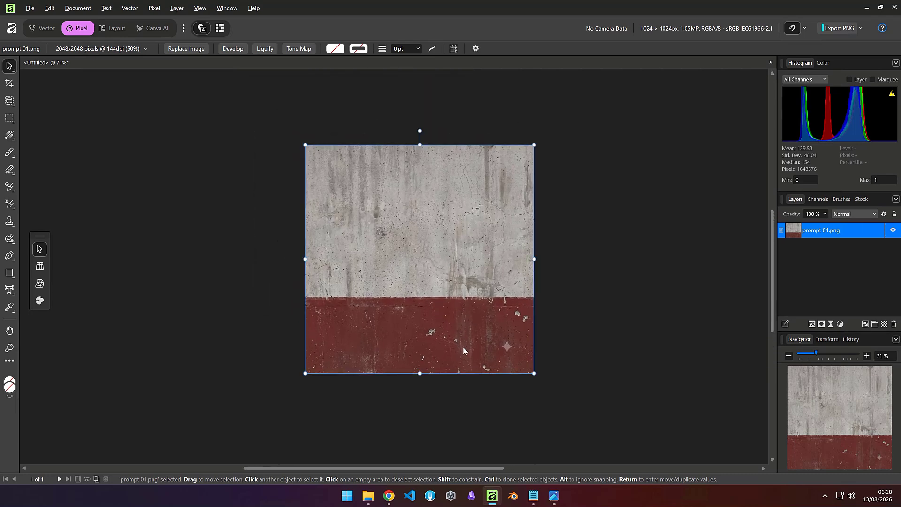
Step: Duplicate the texture layer and offset one copy by half its width to expose the horizontal seam
drag(478, 325, 576, 291)
click(490, 413)
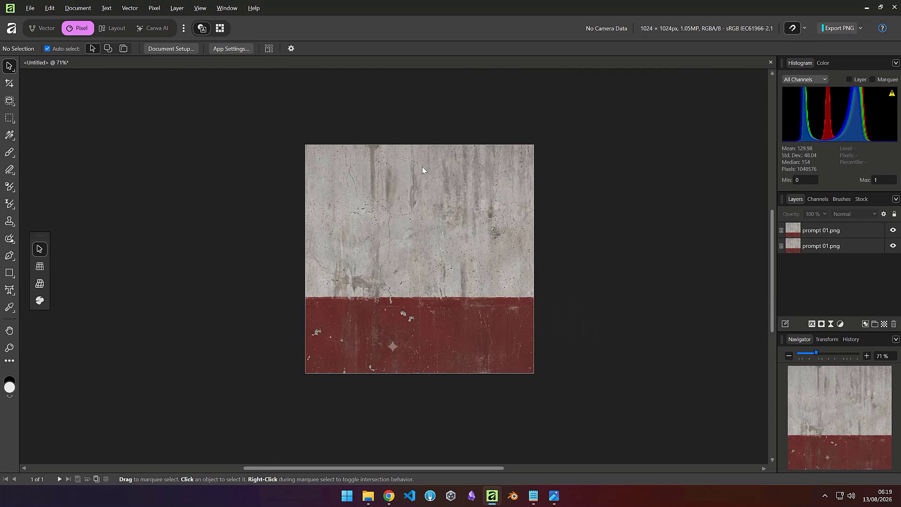
click(407, 336)
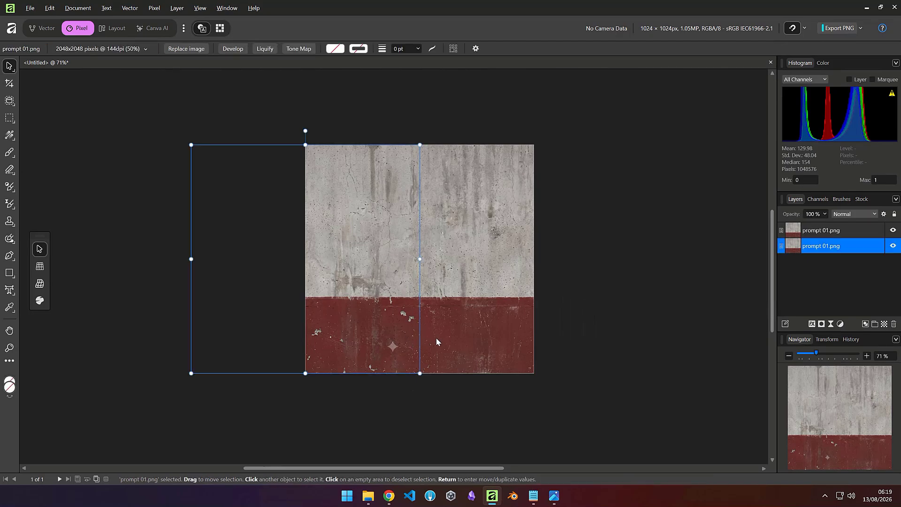
click(436, 337)
click(448, 395)
Step: Zoom in and inspect the seam where the two offset texture copies meet
scroll(412, 340, up, 3)
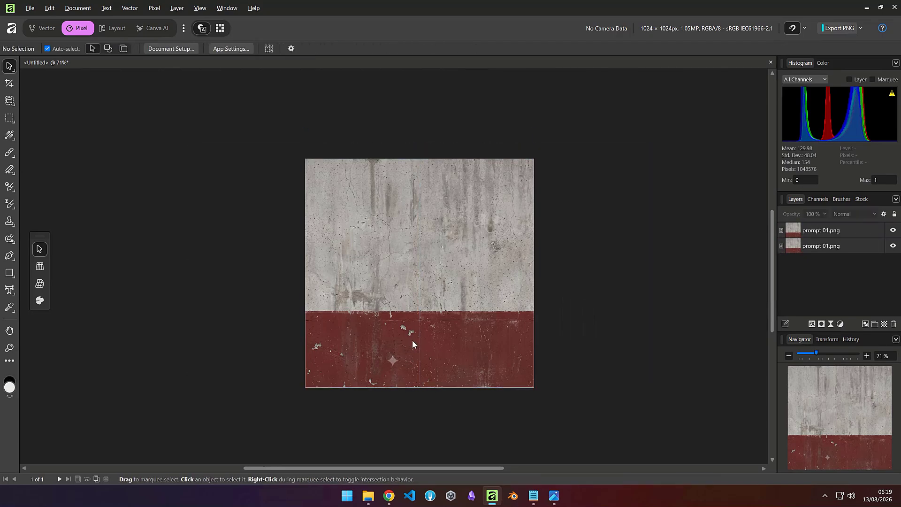
ctrl+scroll(427, 378, up, 8)
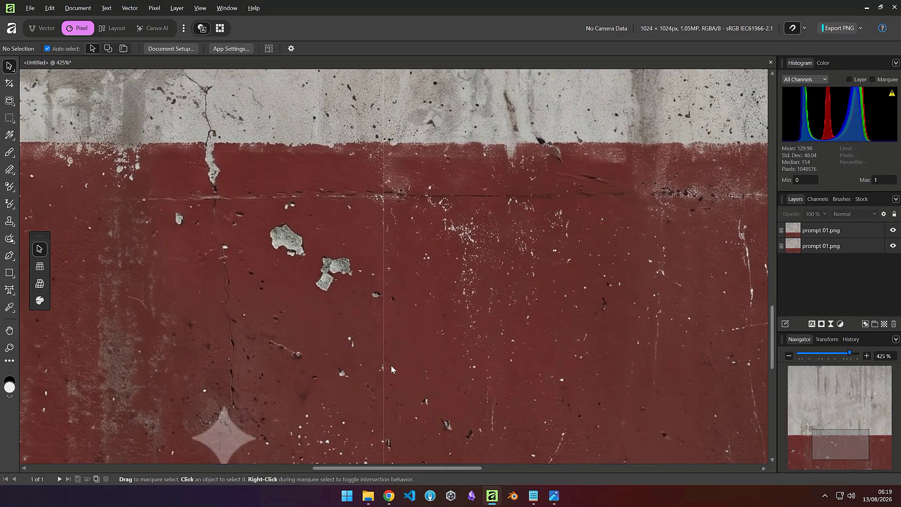
ctrl+scroll(382, 334, down, 5)
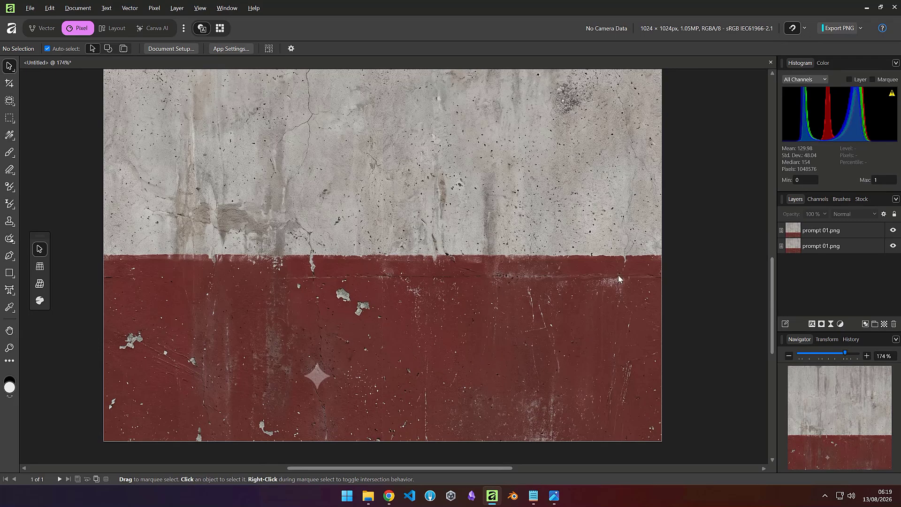
click(720, 282)
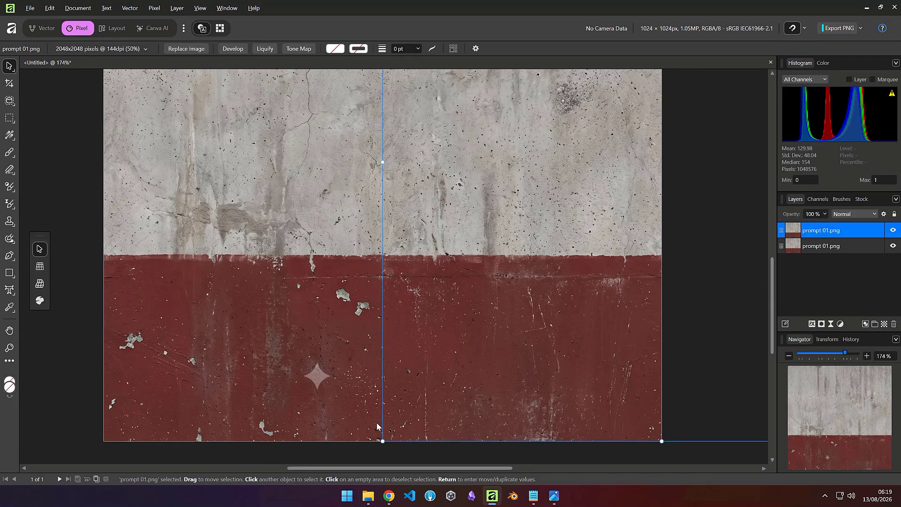
click(380, 452)
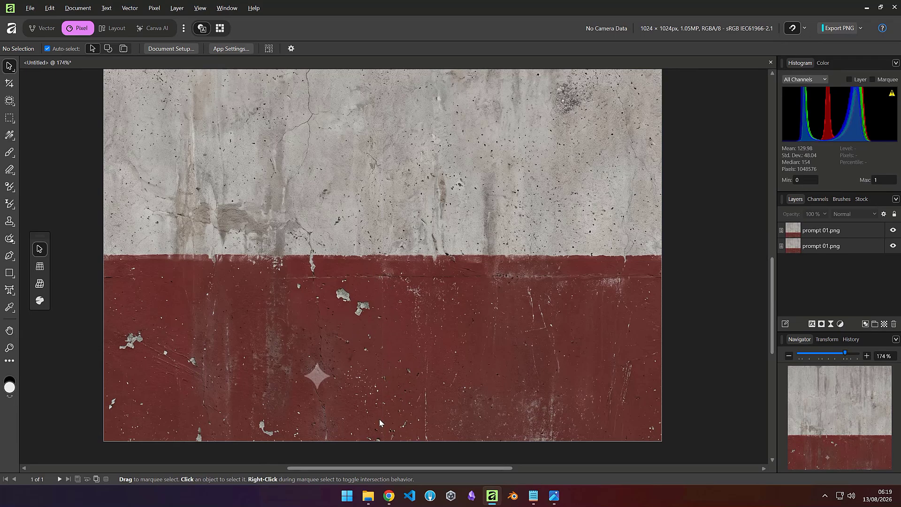
scroll(383, 253, down, 3)
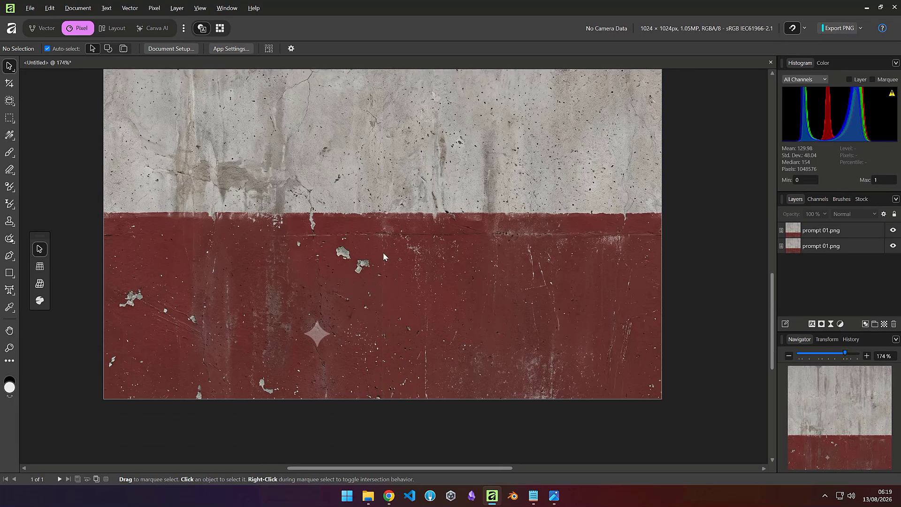
scroll(383, 252, up, 1)
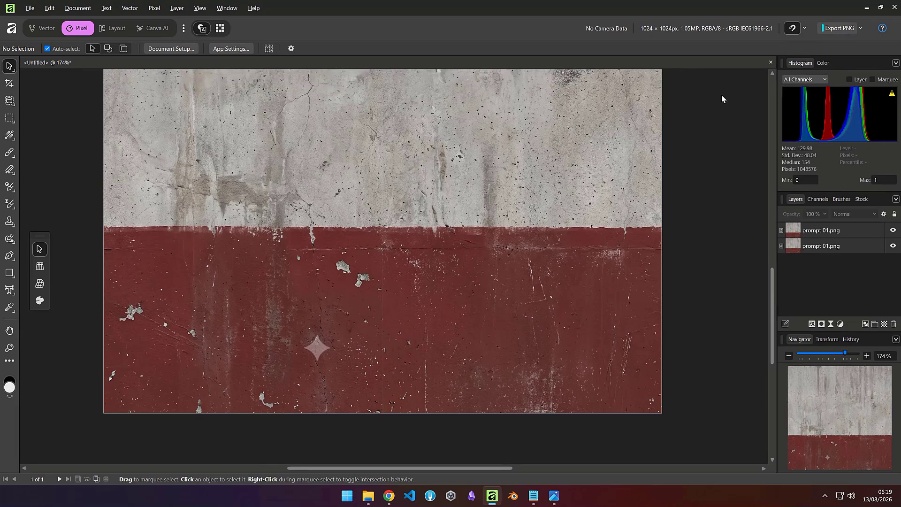
Step: Open the lobby floor folder inside the 004 folder
click(868, 8)
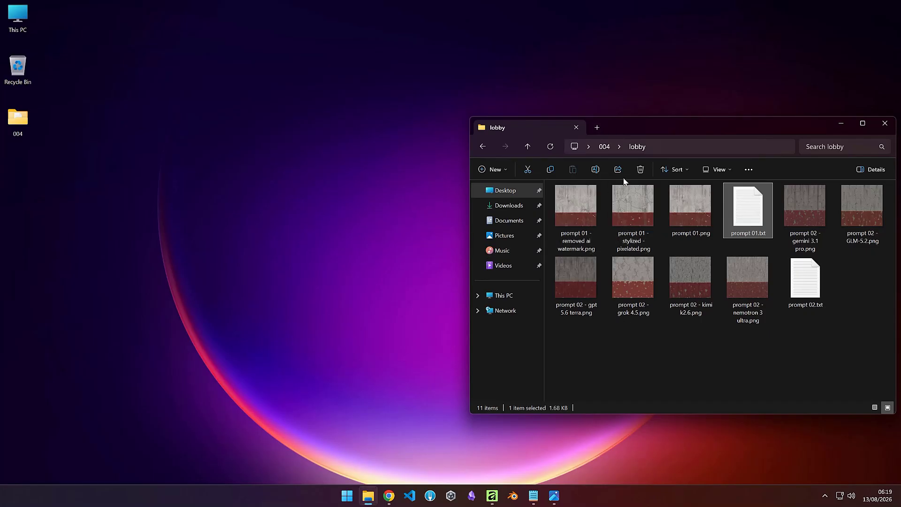
click(605, 147)
drag(649, 127, 360, 84)
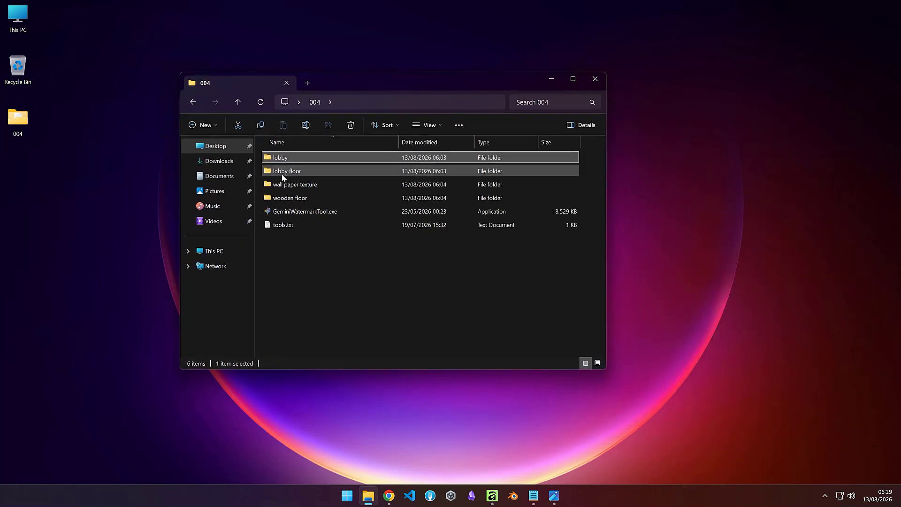
double_click(282, 171)
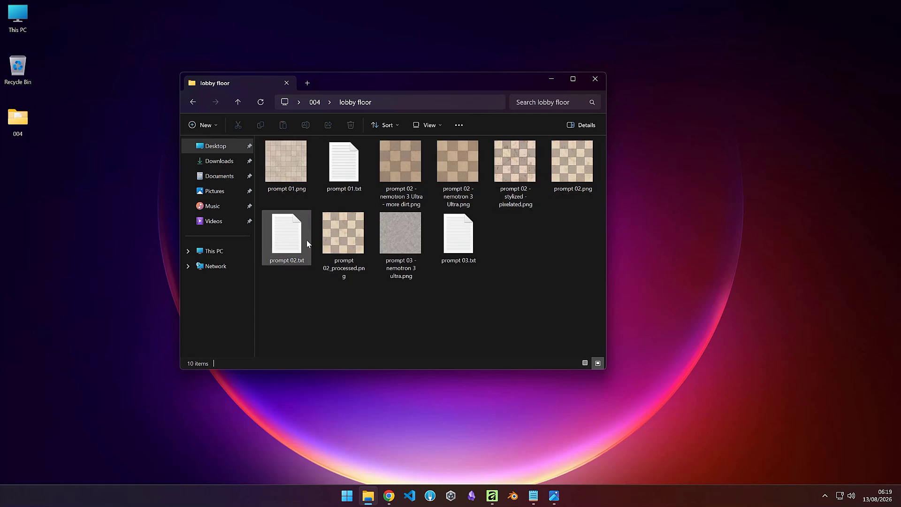
Step: Open prompt 01.png from the lobby floor folder in the image viewer
click(347, 172)
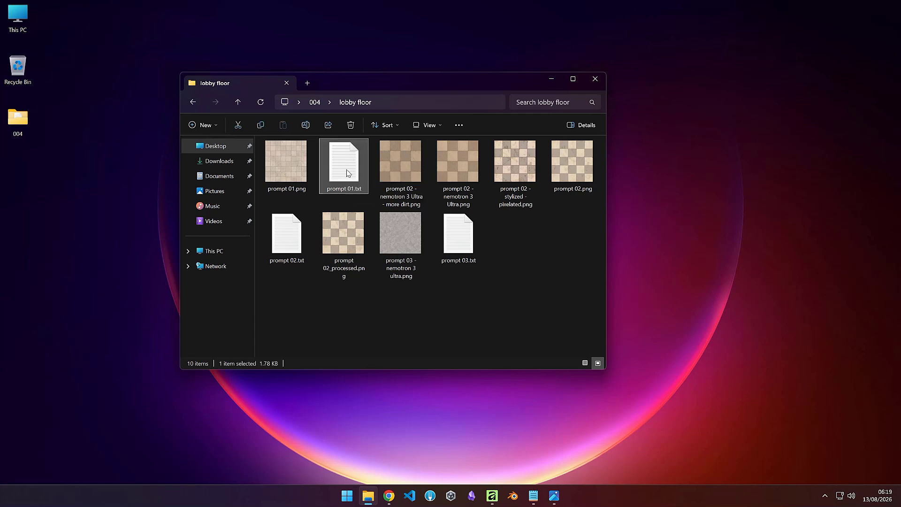
click(292, 237)
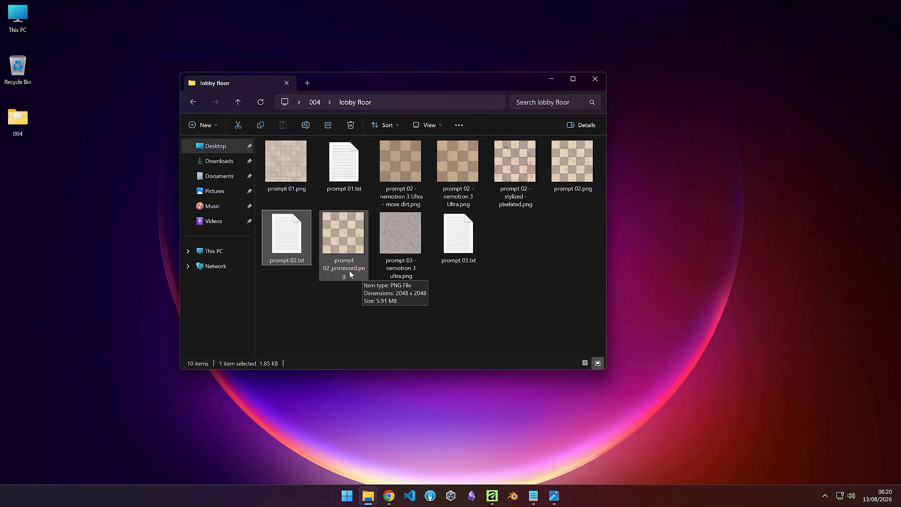
double_click(288, 170)
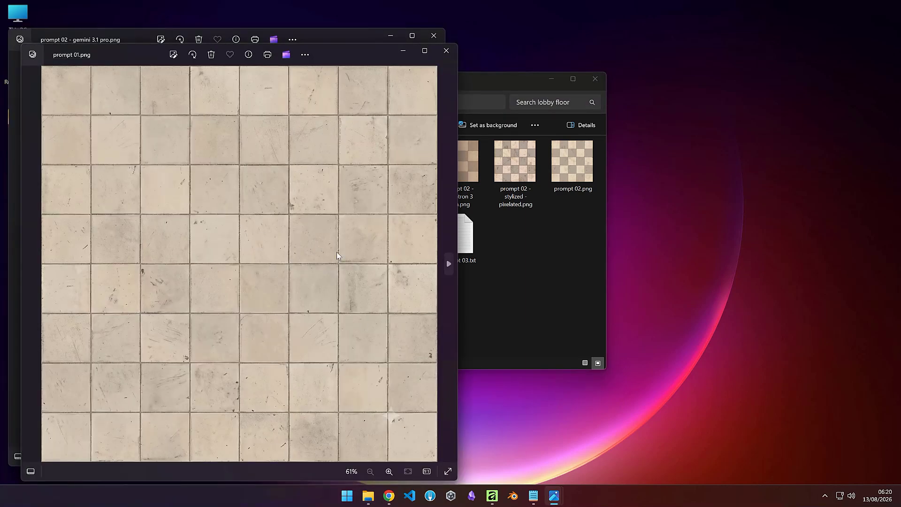
click(517, 289)
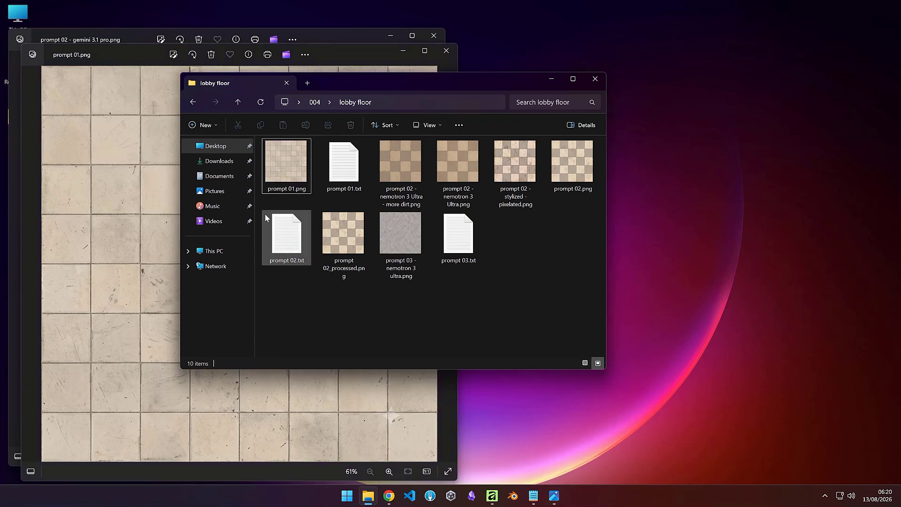
click(150, 324)
click(509, 310)
click(121, 302)
click(530, 273)
Step: Open the nemotron 3 Ultra, more-dirt and stylized pixelated floor textures for comparison
mouse_move(397, 168)
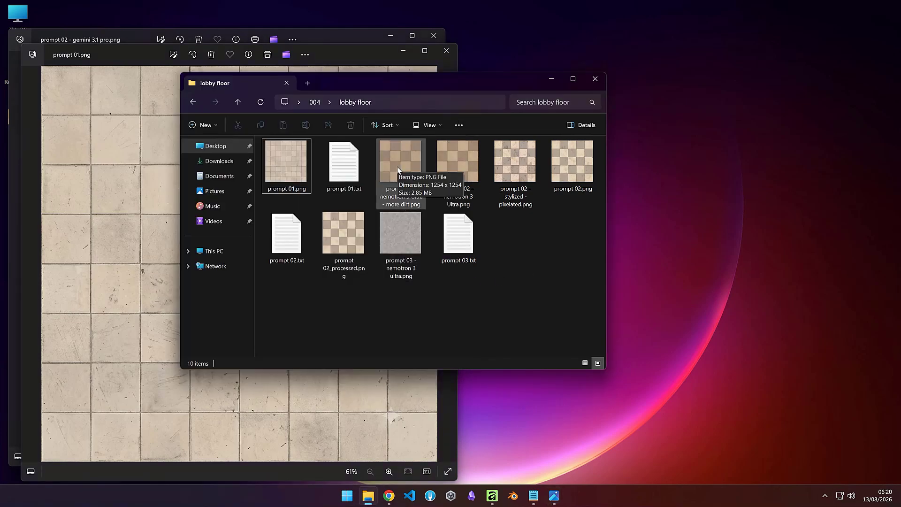
click(397, 174)
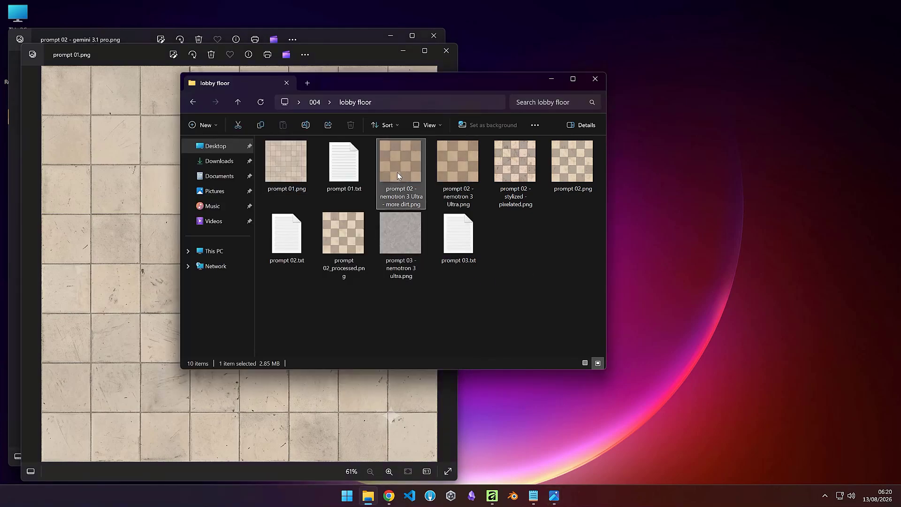
double_click(397, 174)
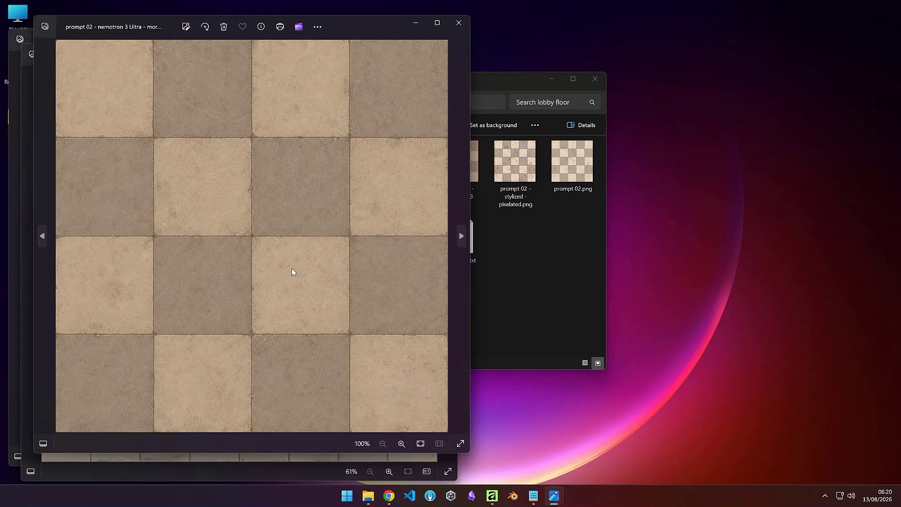
click(526, 297)
double_click(452, 170)
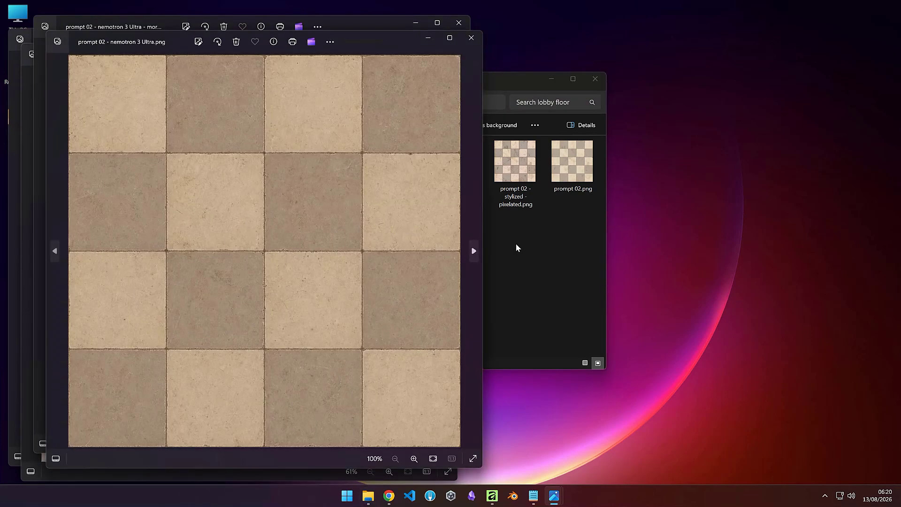
click(523, 250)
double_click(520, 192)
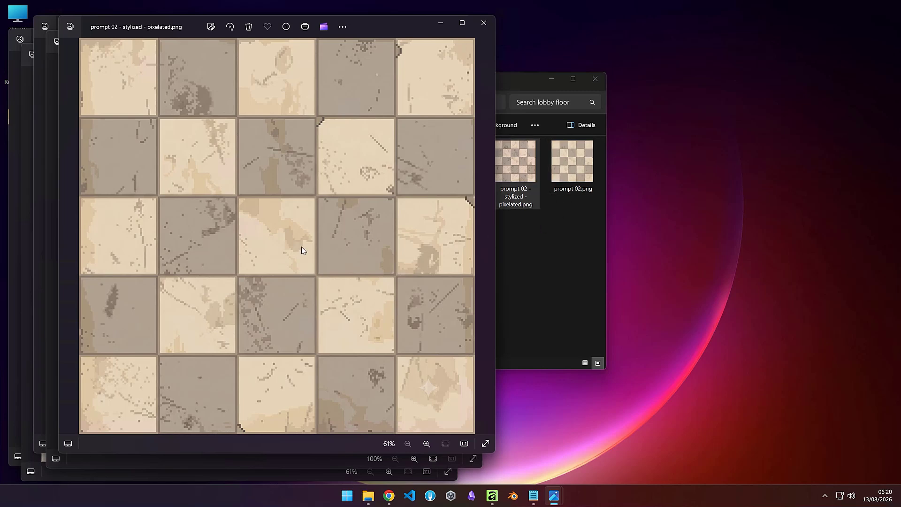
Step: Close all the open image viewer windows
click(485, 23)
click(472, 37)
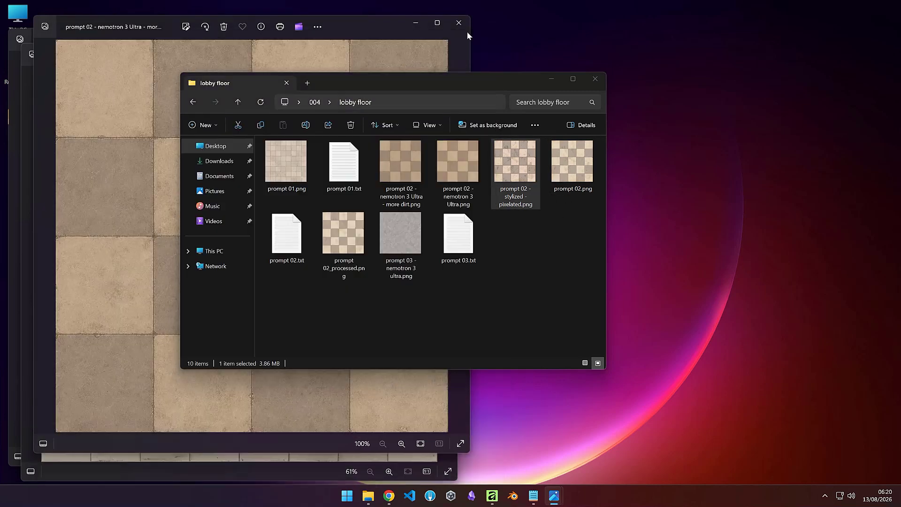
click(459, 23)
click(447, 50)
click(434, 35)
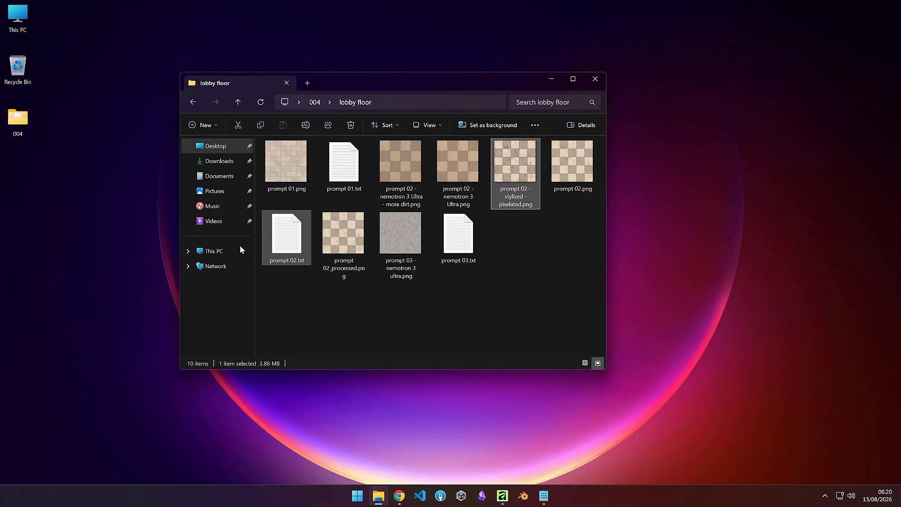
Step: Open prompt 02.txt from the lobby floor folder and move its window aside
double_click(285, 233)
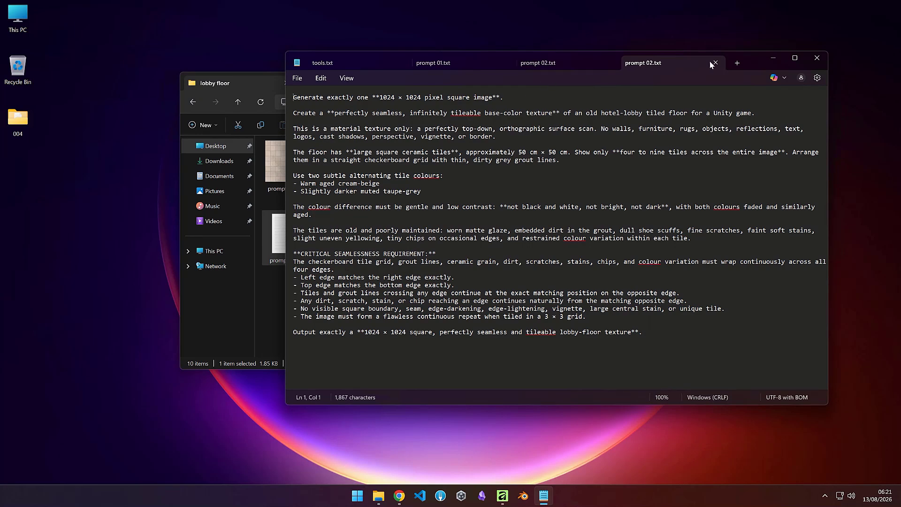
drag(749, 61, 325, 56)
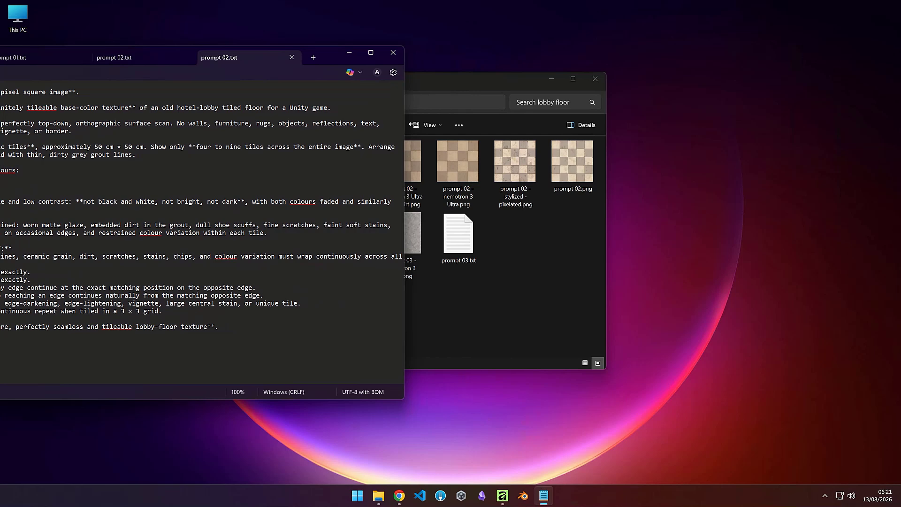
Step: Bring the lobby floor folder window forward and move it to the upper right of the screen
click(458, 162)
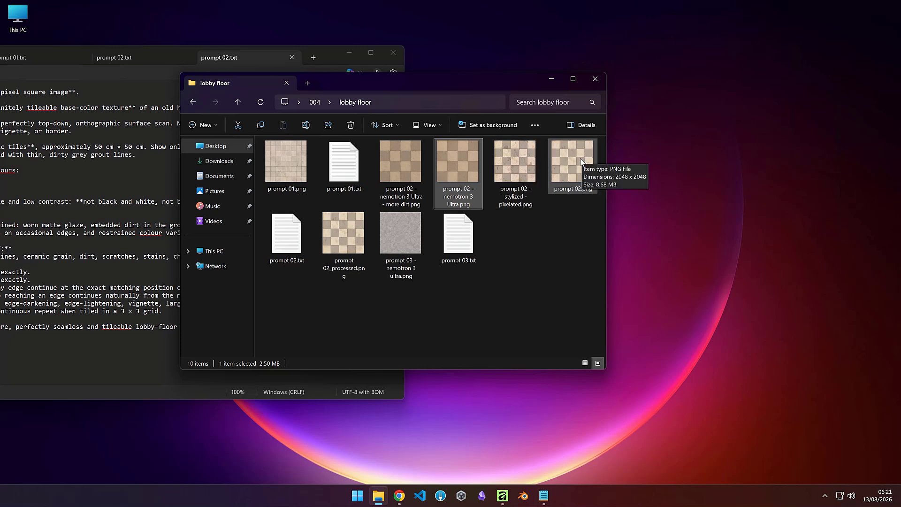
drag(489, 78, 758, 42)
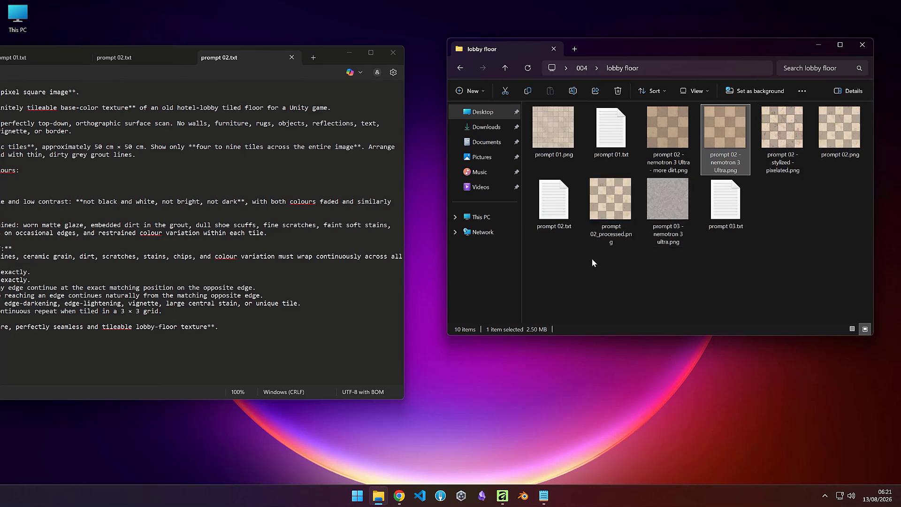
click(563, 266)
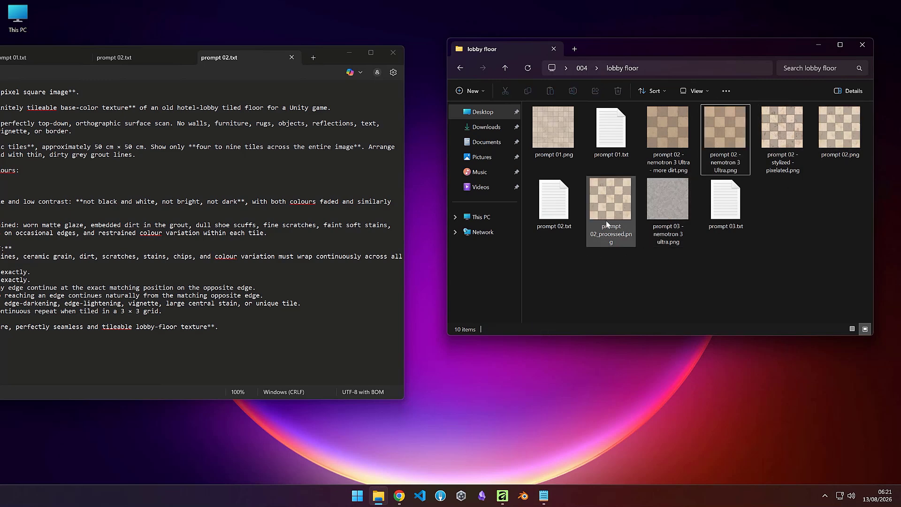
mouse_move(616, 216)
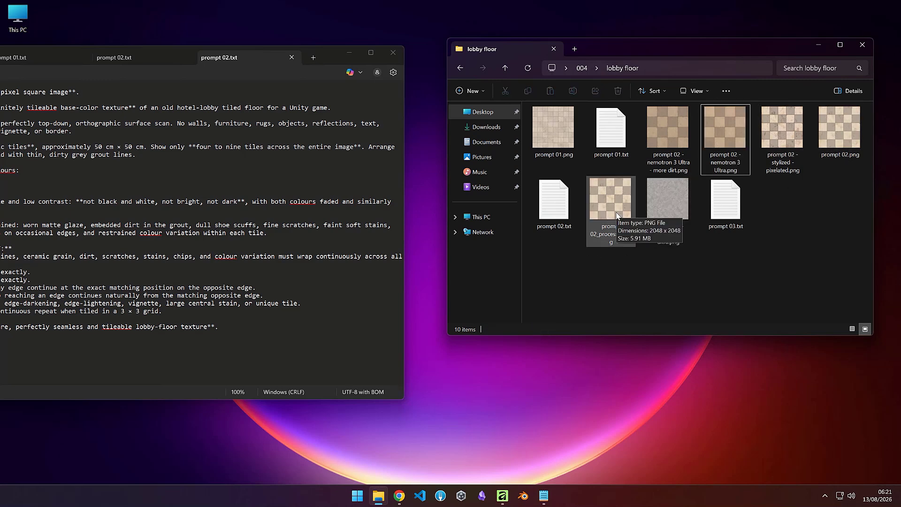
Step: Open prompt 03.txt from the lobby floor folder, move its window aside and highlight the word concrete
double_click(716, 207)
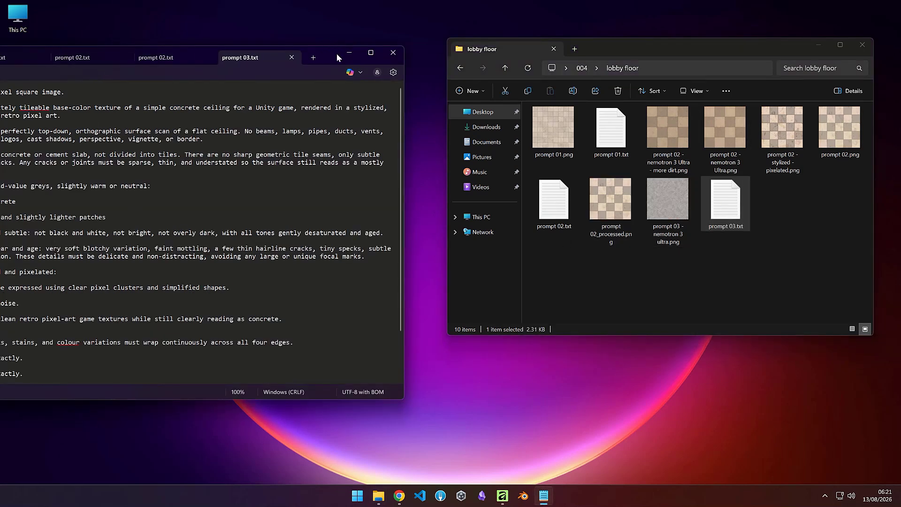
drag(330, 57, 513, 46)
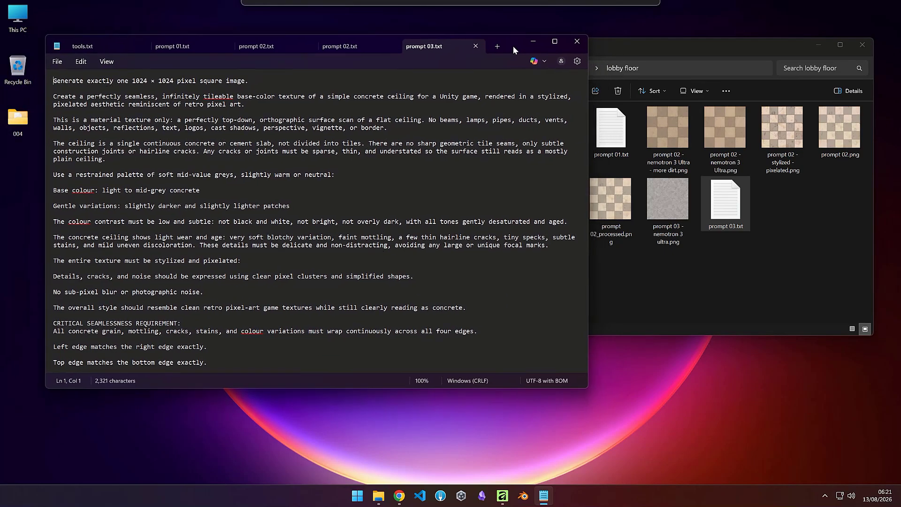
double_click(179, 192)
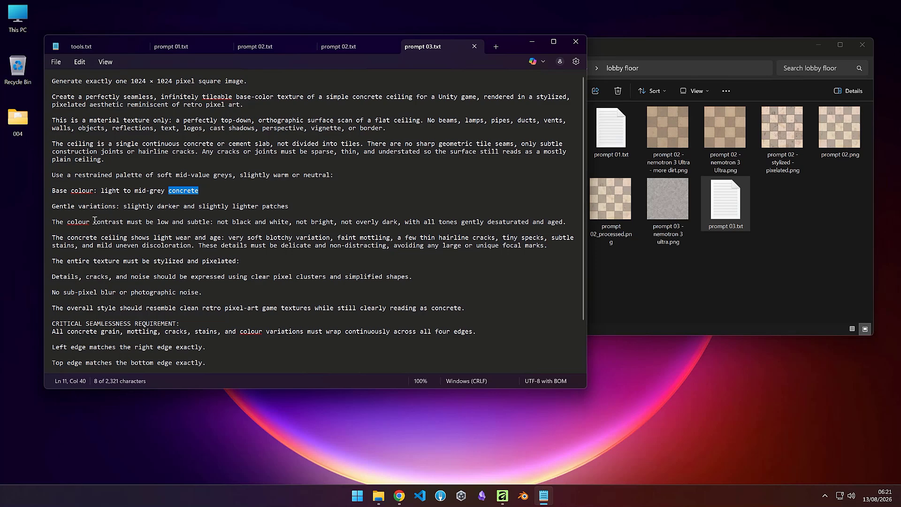
Step: View the prompt 02_processed and prompt 03 - nemotron 3 ultra textures in the image viewer and close it
click(634, 271)
double_click(610, 200)
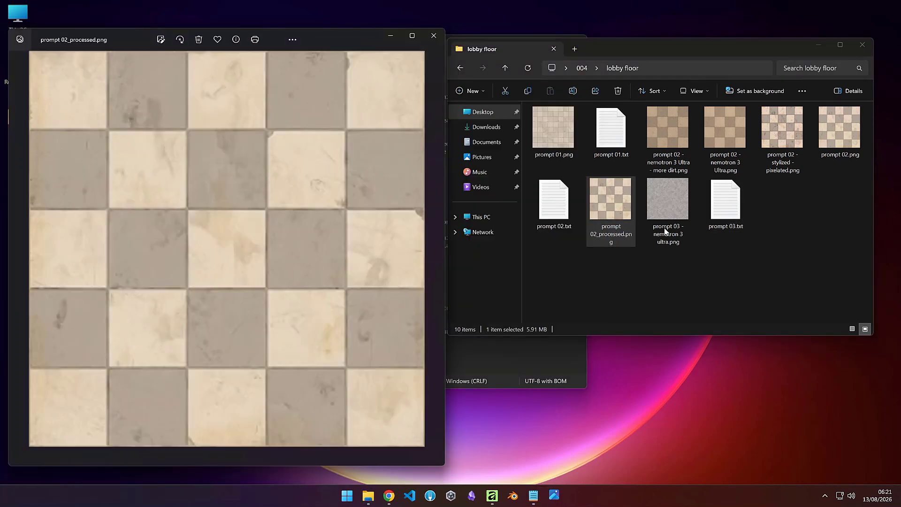
click(434, 36)
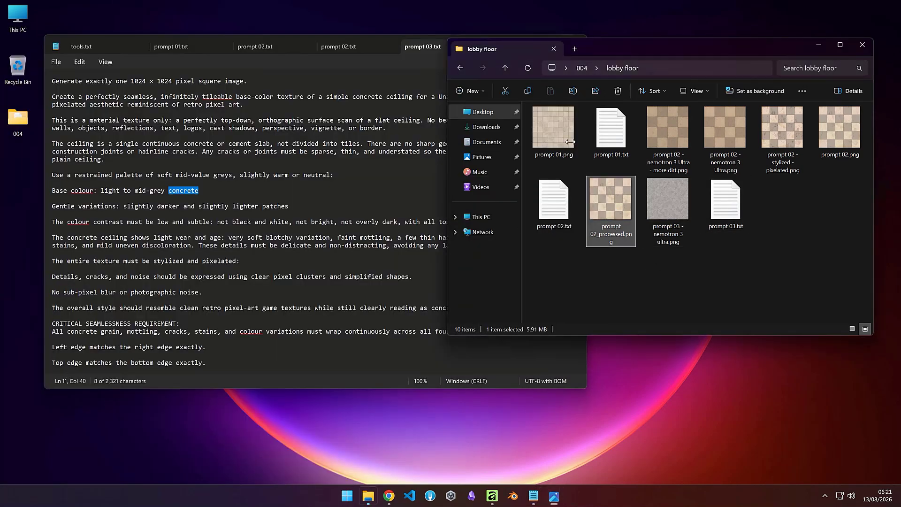
double_click(670, 193)
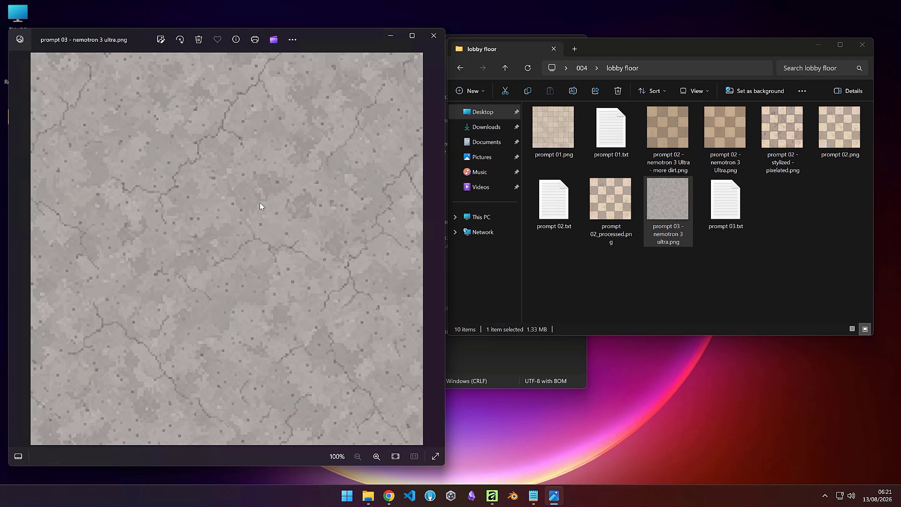
click(435, 41)
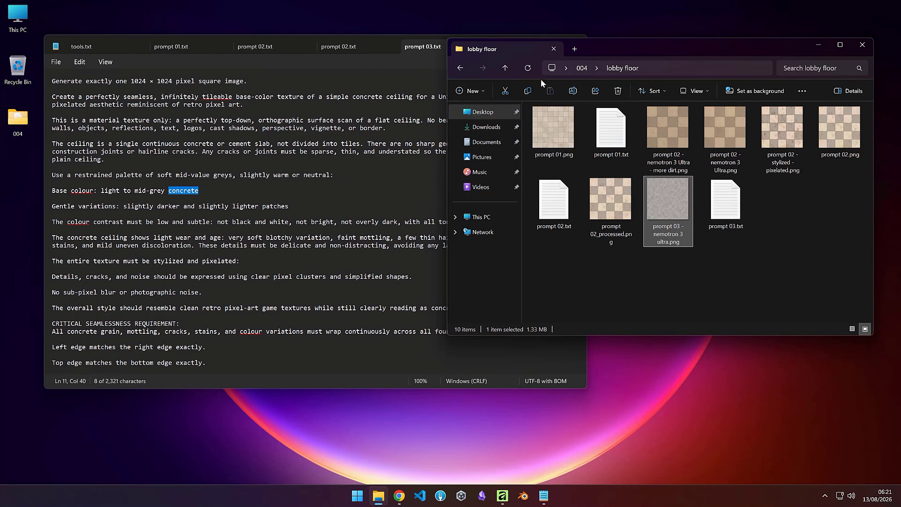
Step: Go up to the 004 folder and open the wall paper texture folder
click(582, 69)
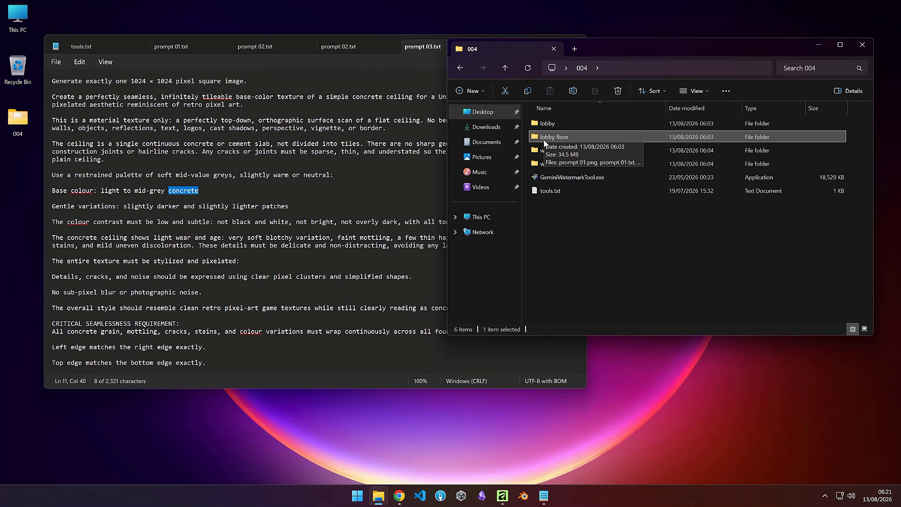
mouse_move(548, 152)
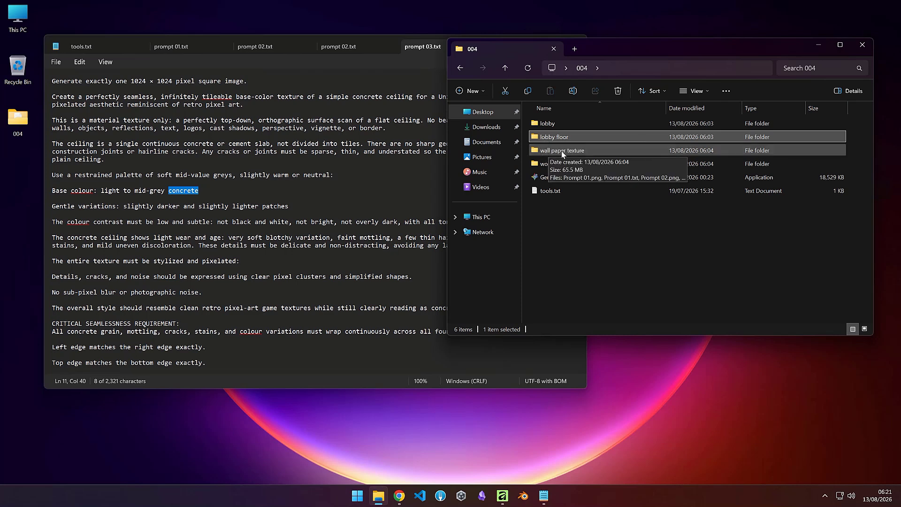
click(562, 151)
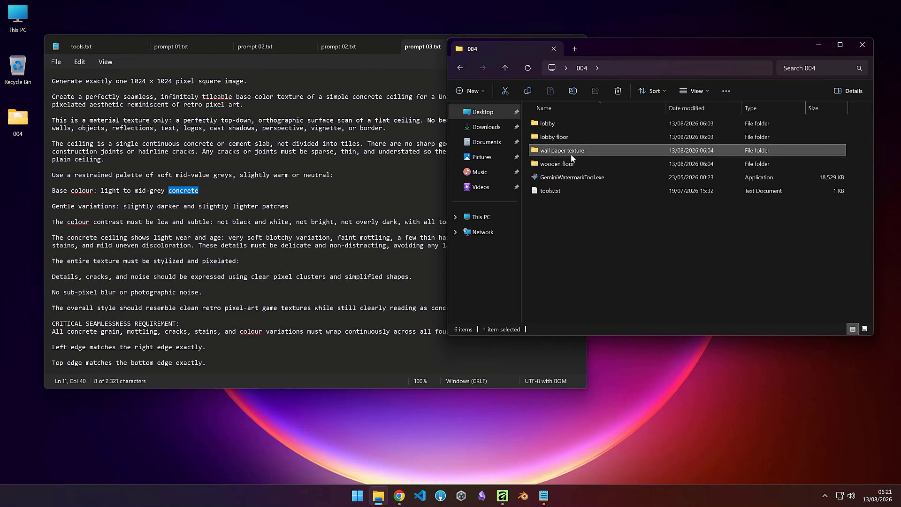
double_click(568, 153)
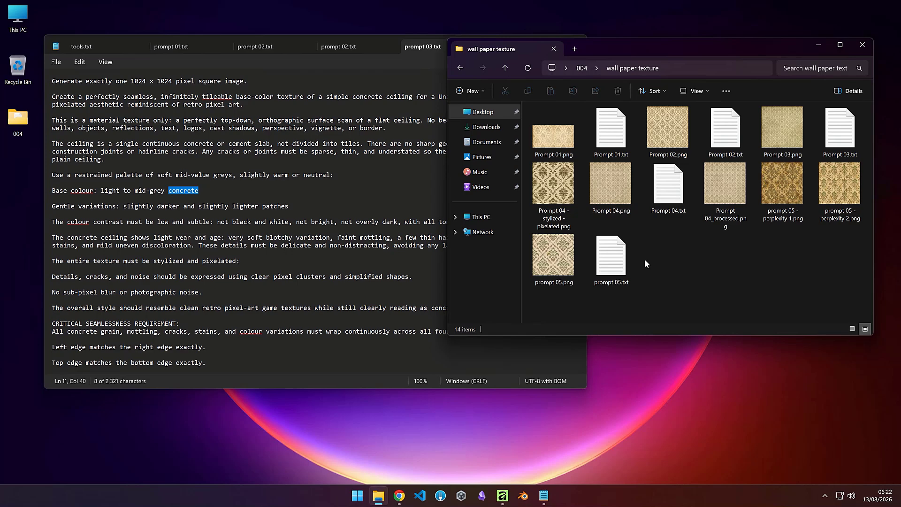
Step: Open Prompt 01.txt from the wall paper texture folder and close the other open text tabs
double_click(615, 142)
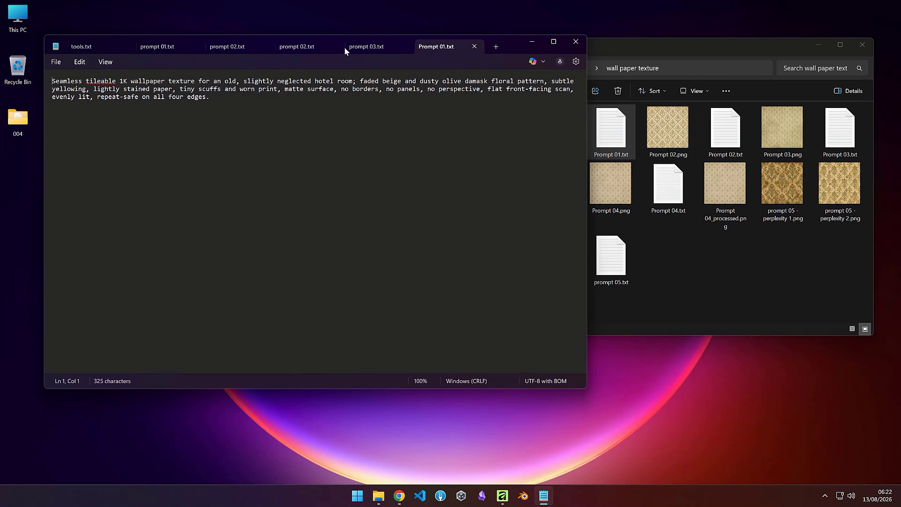
middle_click(108, 46)
middle_click(108, 46)
middle_click(108, 46)
middle_click(108, 46)
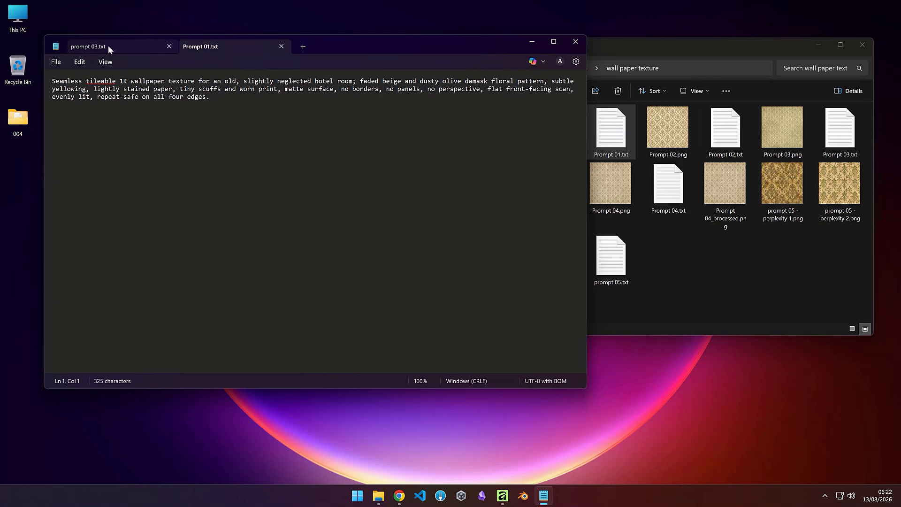
middle_click(108, 46)
middle_click(108, 46)
Step: Open Prompt 02.txt and view Prompt 02.png in the image viewer, closing the viewer afterwards
double_click(732, 141)
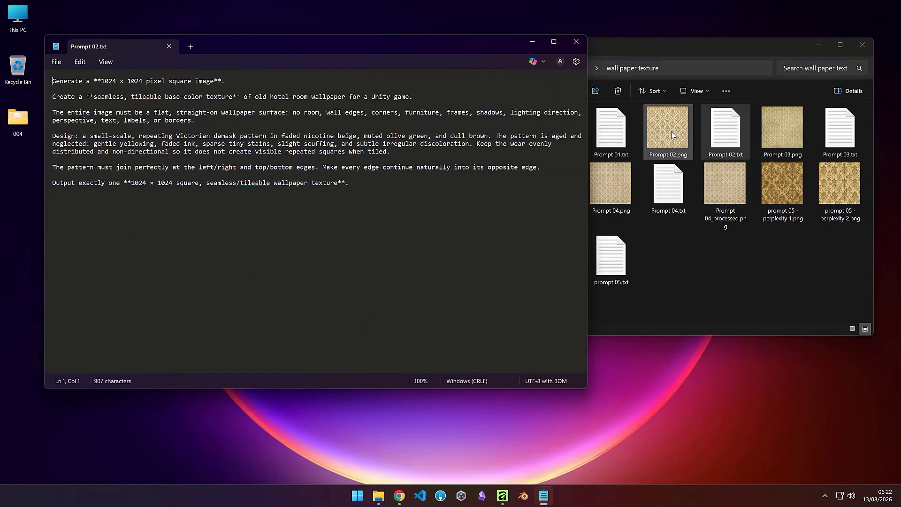
double_click(671, 131)
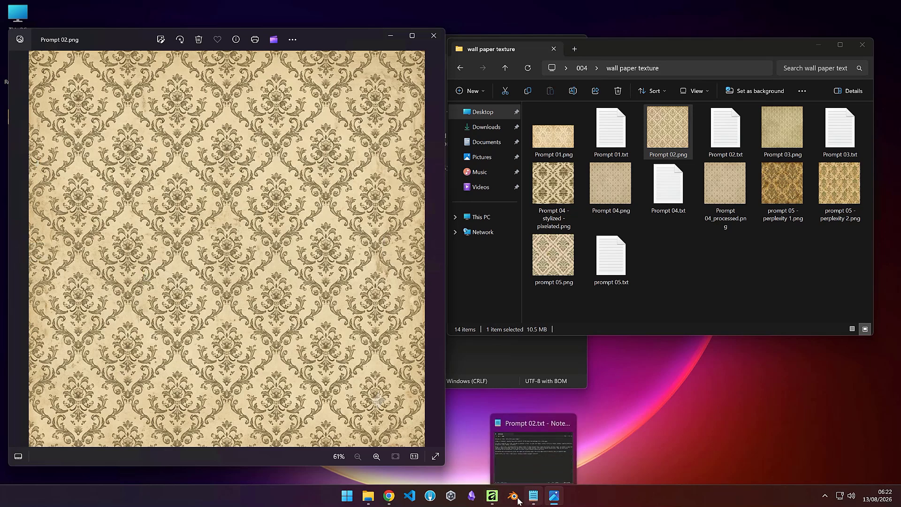
click(434, 37)
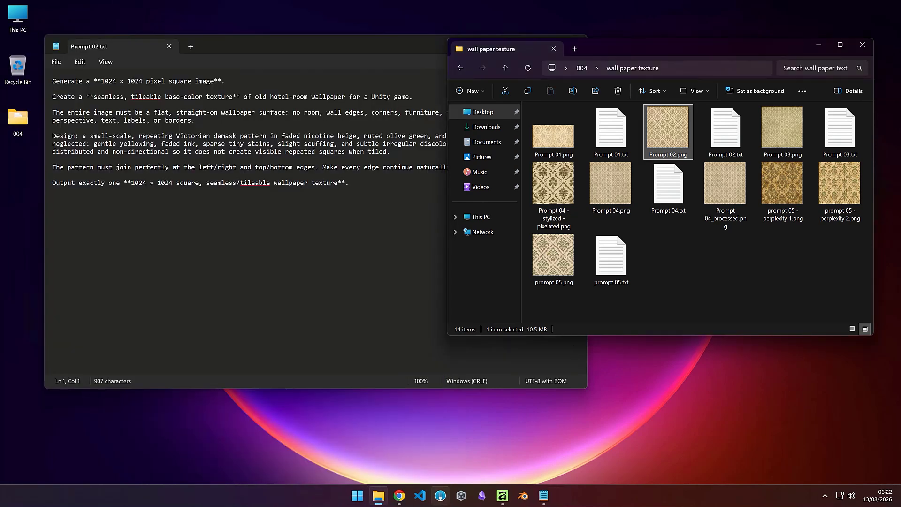
Step: Switch to Affinity and place Prompt 02.png from the wall paper texture folder into the document
click(501, 500)
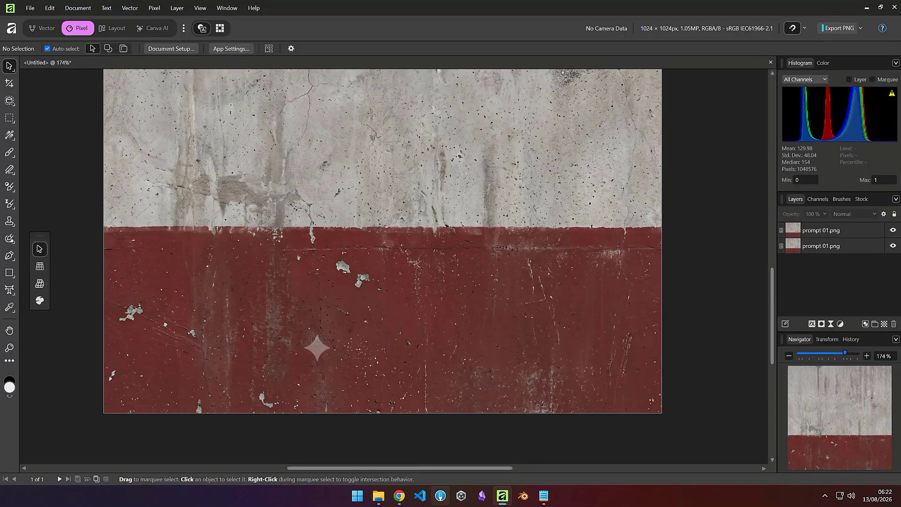
click(378, 497)
drag(667, 133, 196, 206)
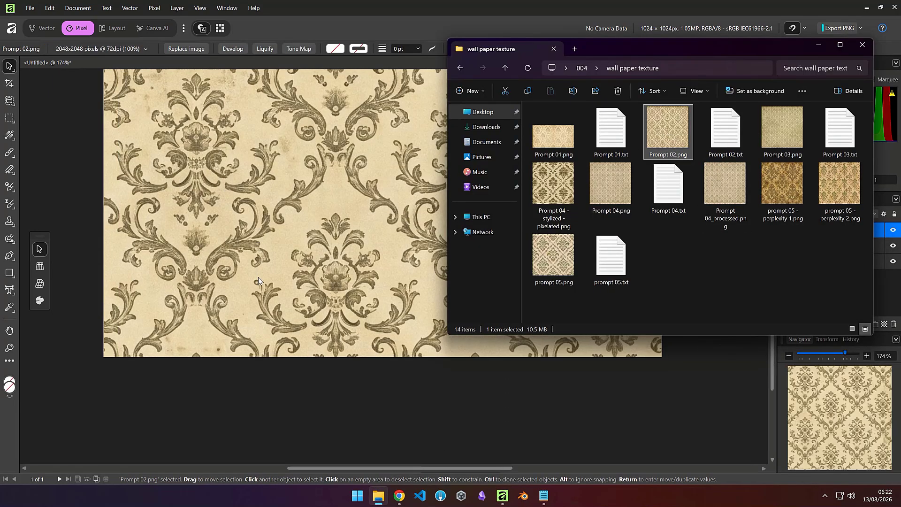
scroll(310, 258, down, 7)
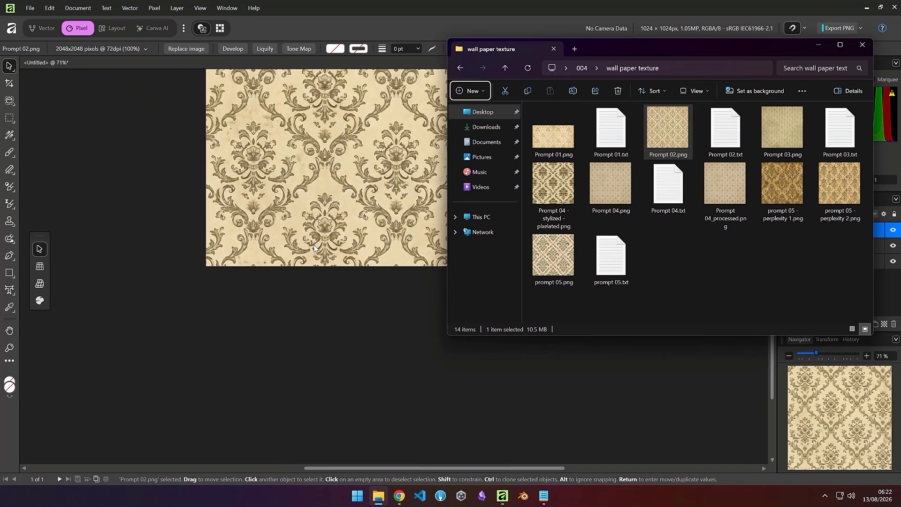
click(818, 44)
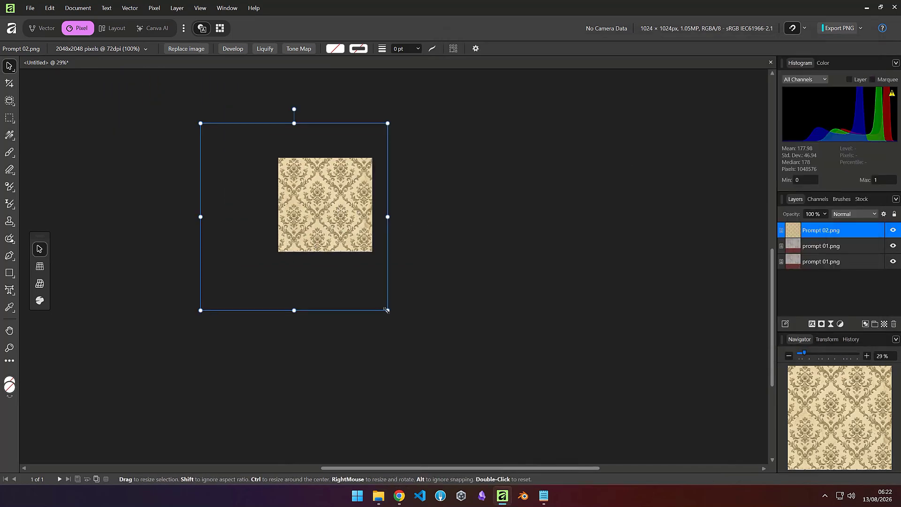
Step: Scale and position the Prompt 02.png image so it exactly fills the 1024 × 1024 canvas
drag(388, 310, 331, 232)
drag(245, 187, 332, 230)
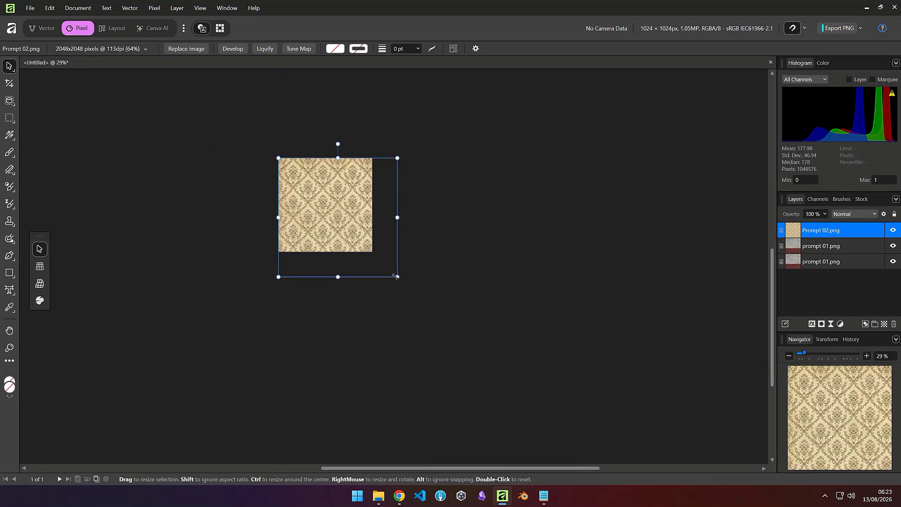
drag(397, 277, 373, 252)
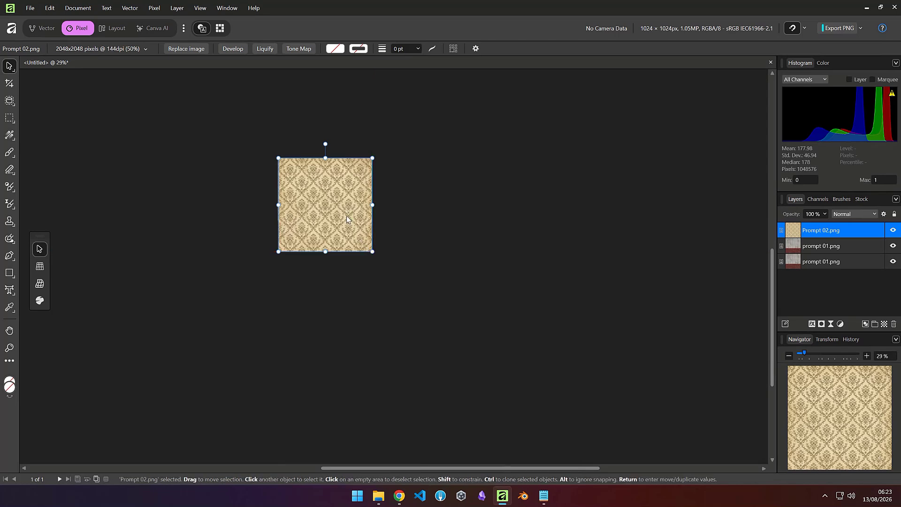
Step: Delete the two prompt 01.png layers
click(807, 264)
shift+click(818, 248)
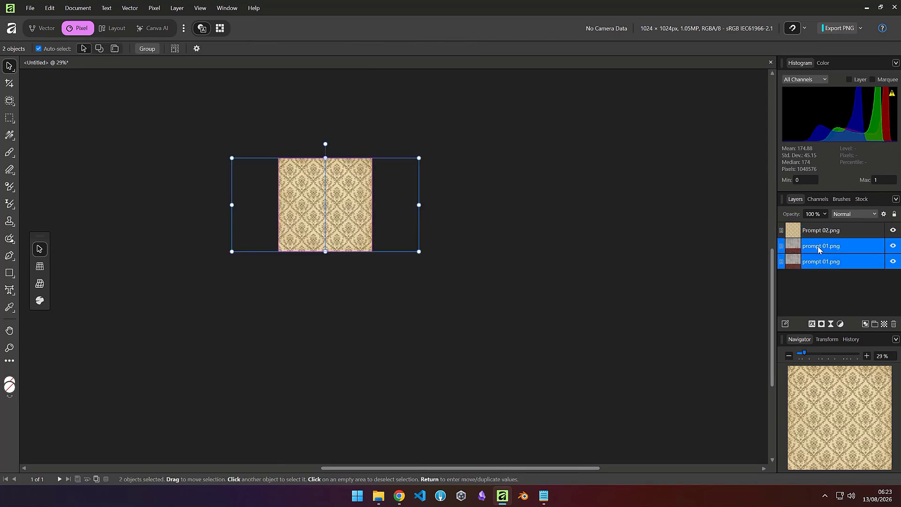
click(894, 324)
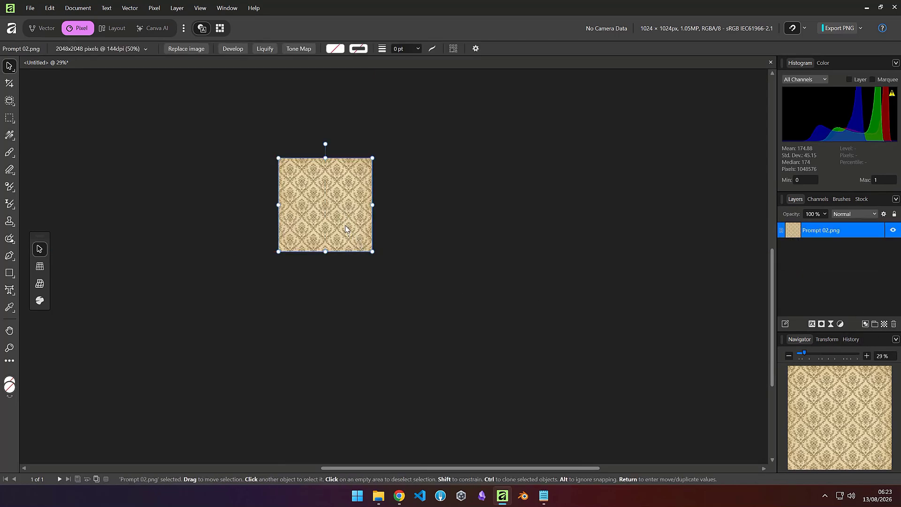
Step: Duplicate the Prompt 02.png layer three times to build offset copies for a tiling test
drag(341, 216, 302, 280)
key(ctrl+j)
key(ctrl+j)
key(ctrl+j)
click(314, 254)
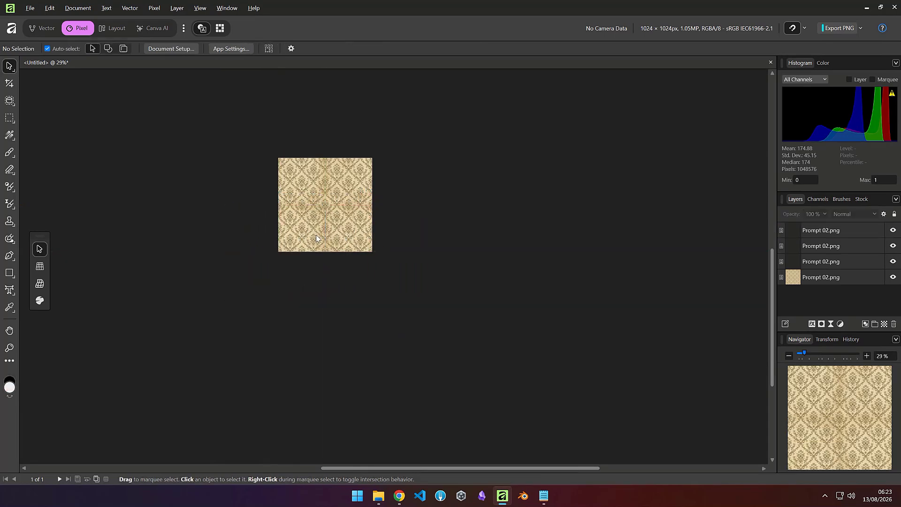
Step: Examine the seams between the tiled wallpaper copies up close
scroll(338, 280, up, 3)
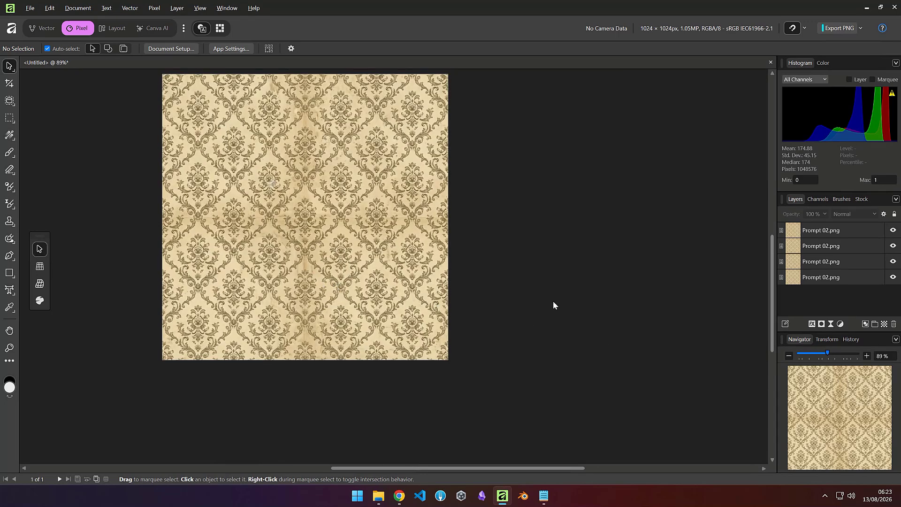
click(553, 337)
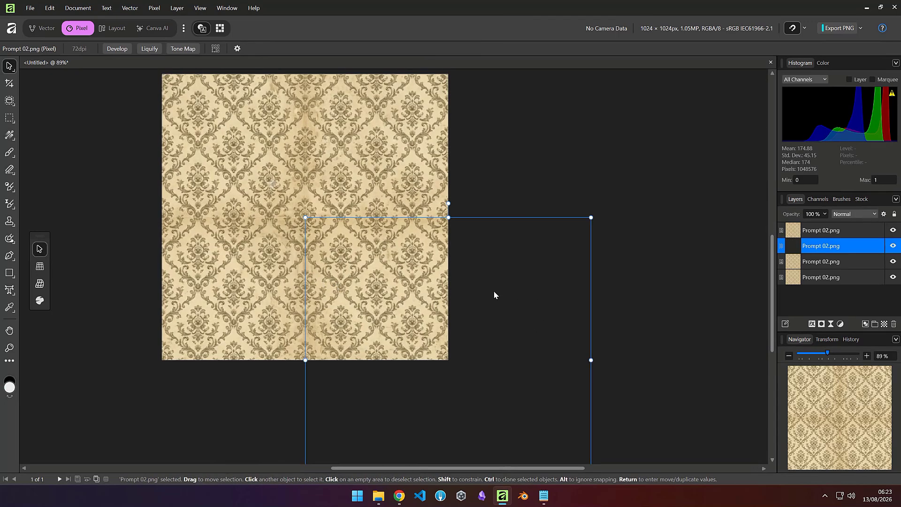
click(668, 287)
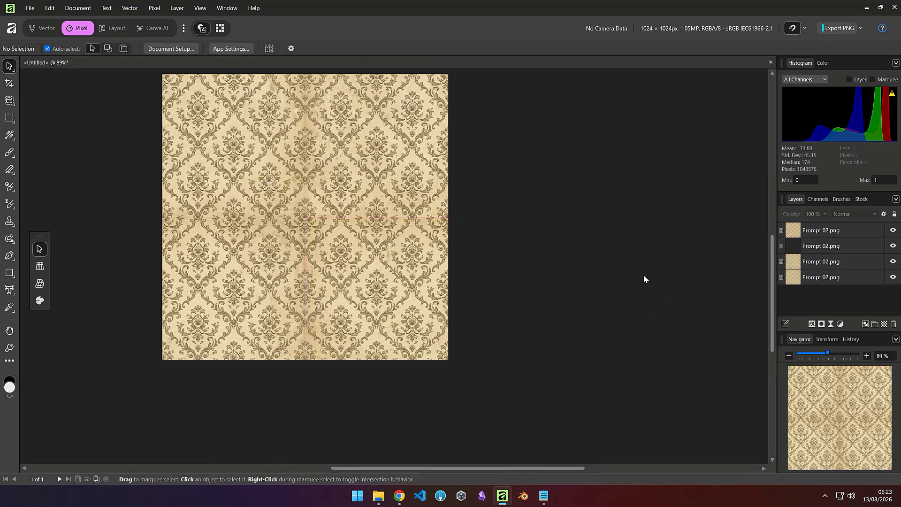
drag(644, 302, 786, 307)
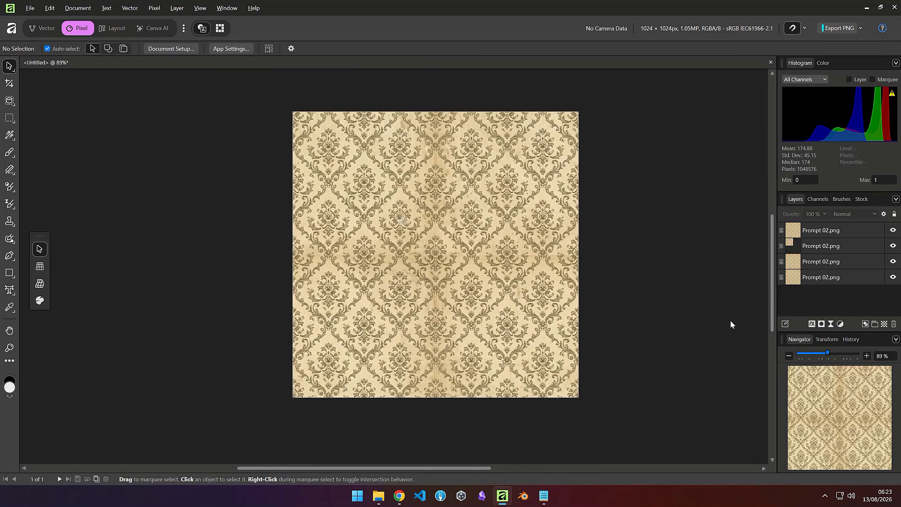
scroll(486, 320, up, 2)
scroll(484, 320, down, 2)
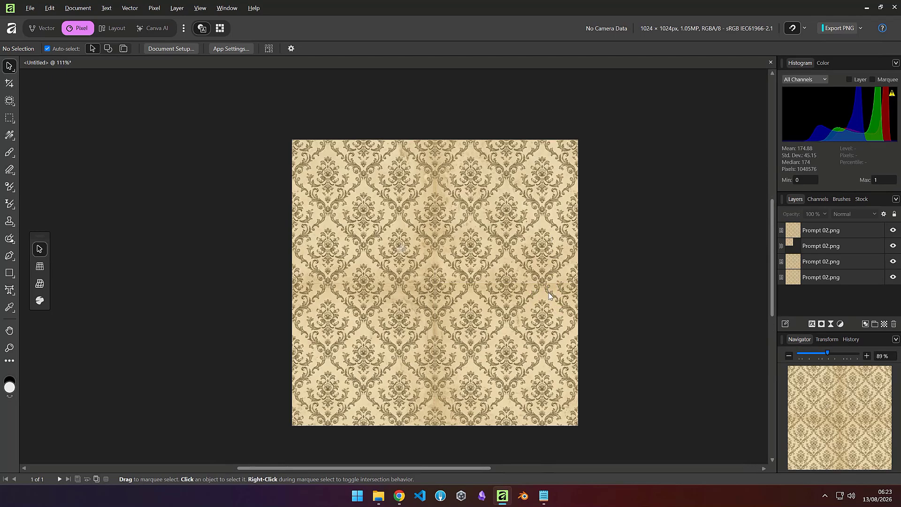
scroll(548, 289, up, 4)
scroll(547, 293, up, 3)
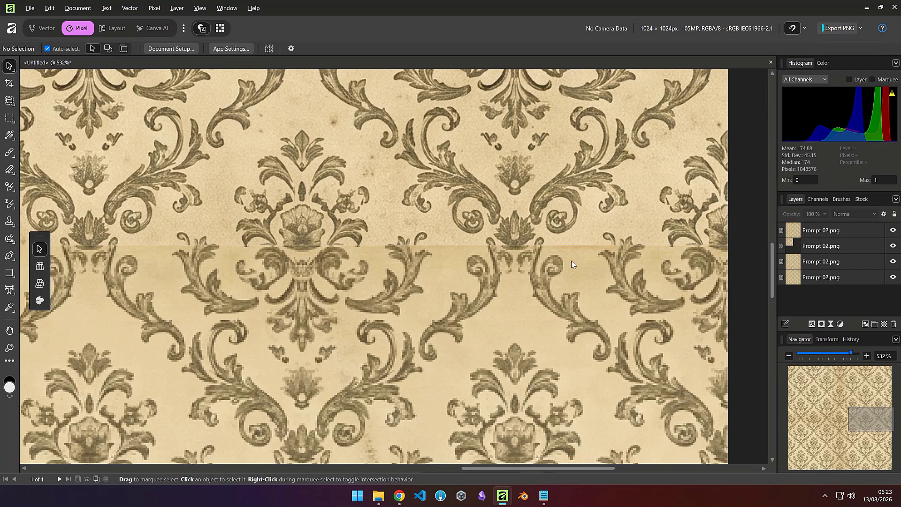
Step: Examine the horizontal seam between the tiled wallpaper copies at high zoom
scroll(571, 261, up, 2)
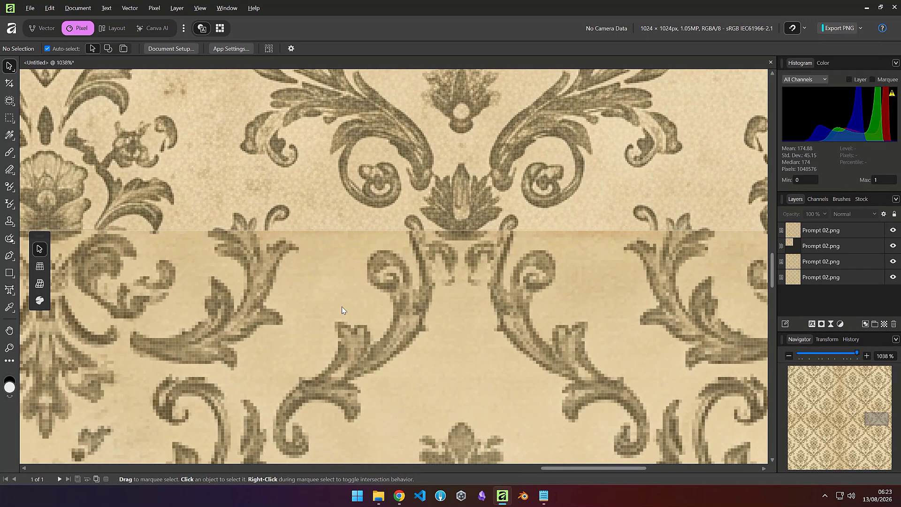
scroll(342, 306, down, 5)
scroll(341, 306, up, 4)
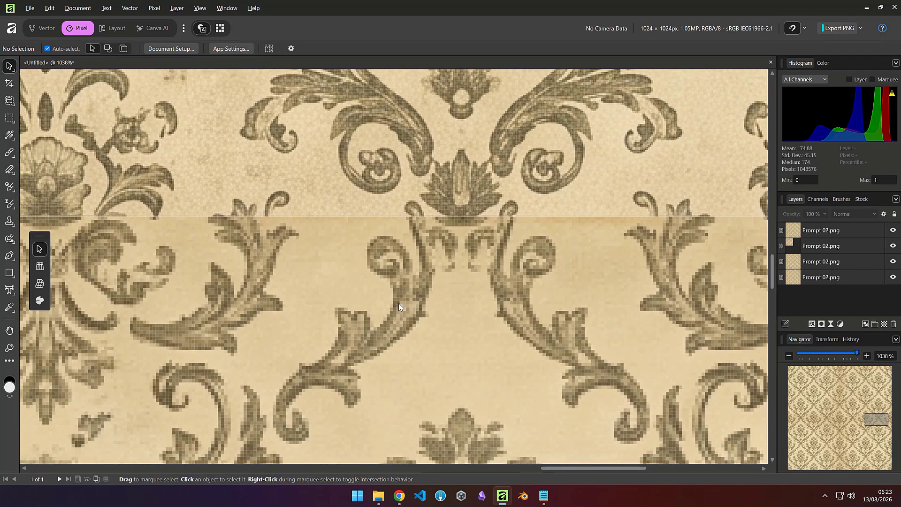
scroll(399, 303, down, 20)
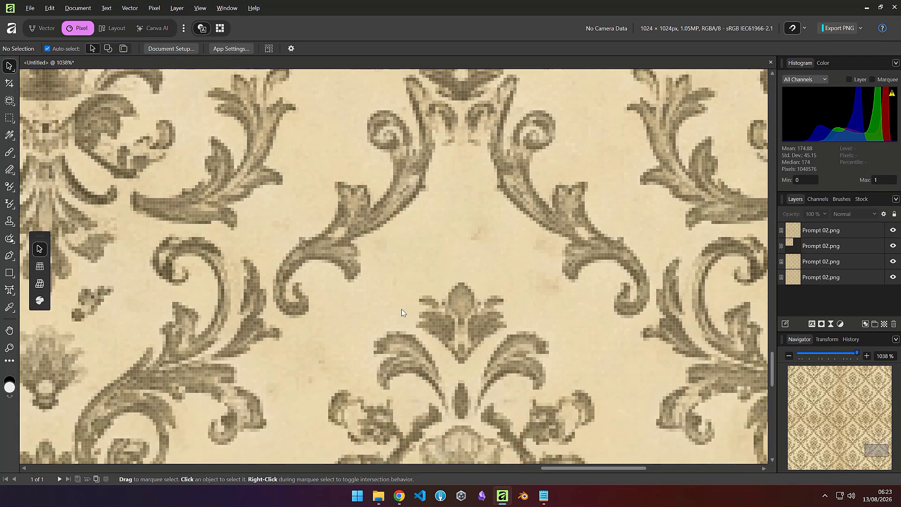
scroll(401, 310, down, 15)
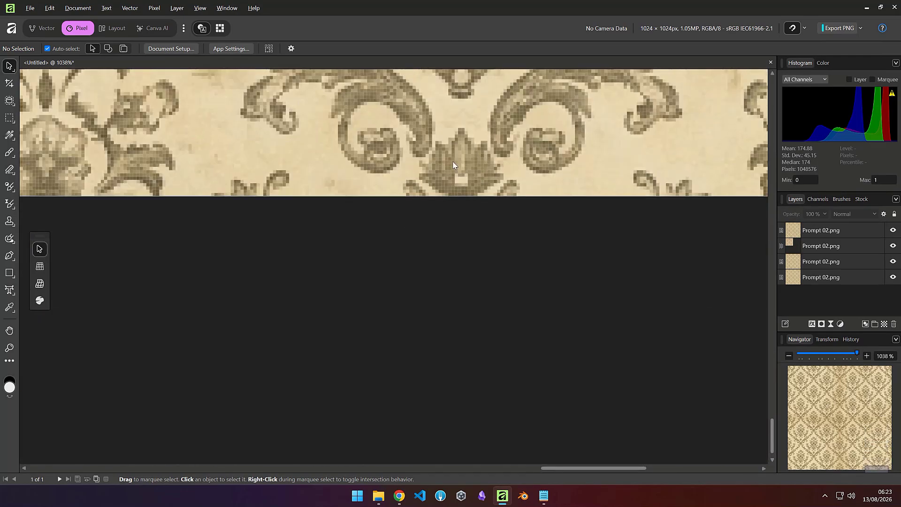
scroll(452, 164, up, 15)
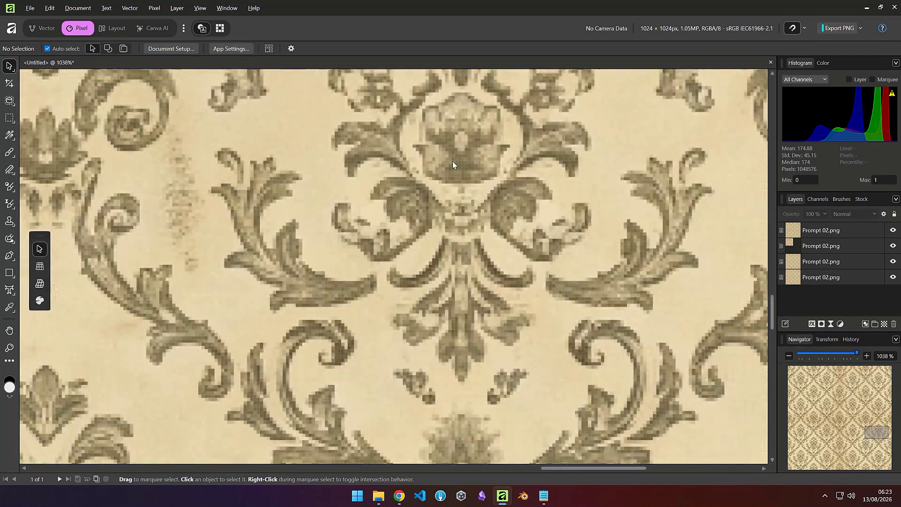
scroll(452, 161, up, 15)
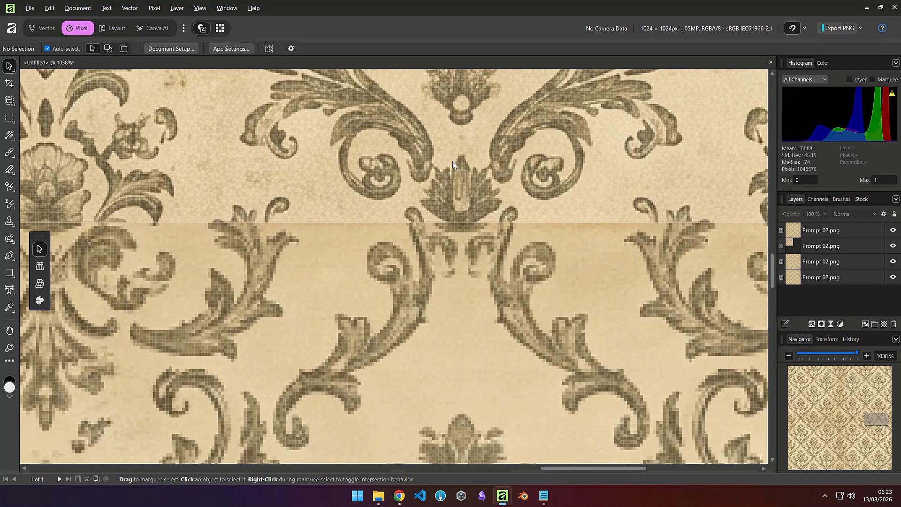
scroll(373, 201, down, 3)
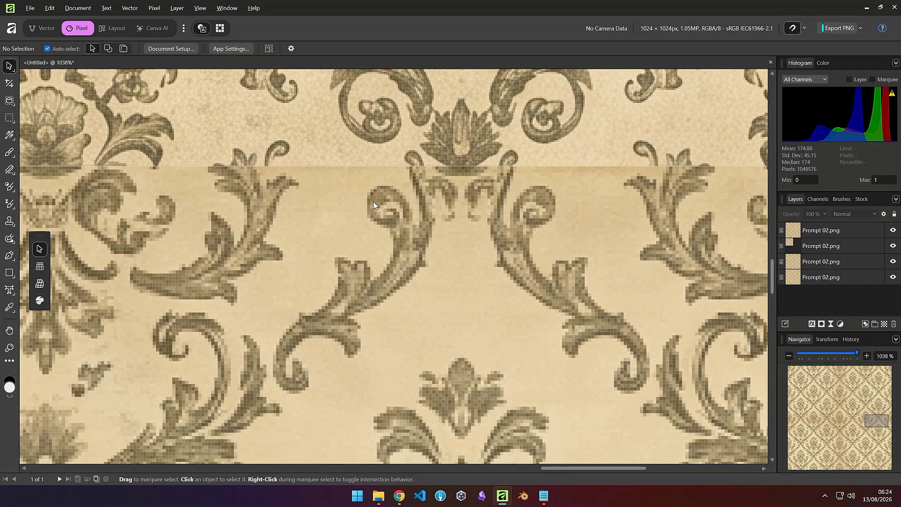
scroll(373, 202, down, 10)
scroll(233, 236, down, 1)
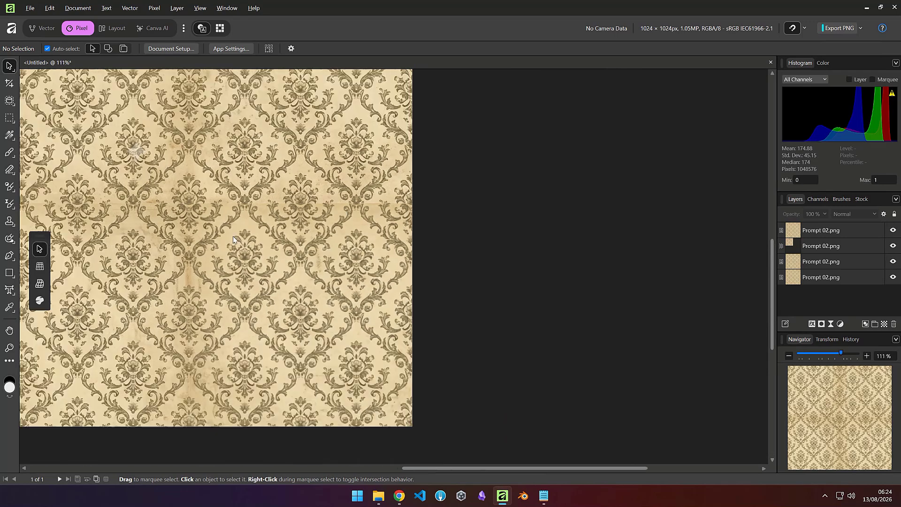
scroll(233, 235, down, 2)
Step: Try moving the lower-right wallpaper copy upward, then return it to its half-offset position
click(259, 236)
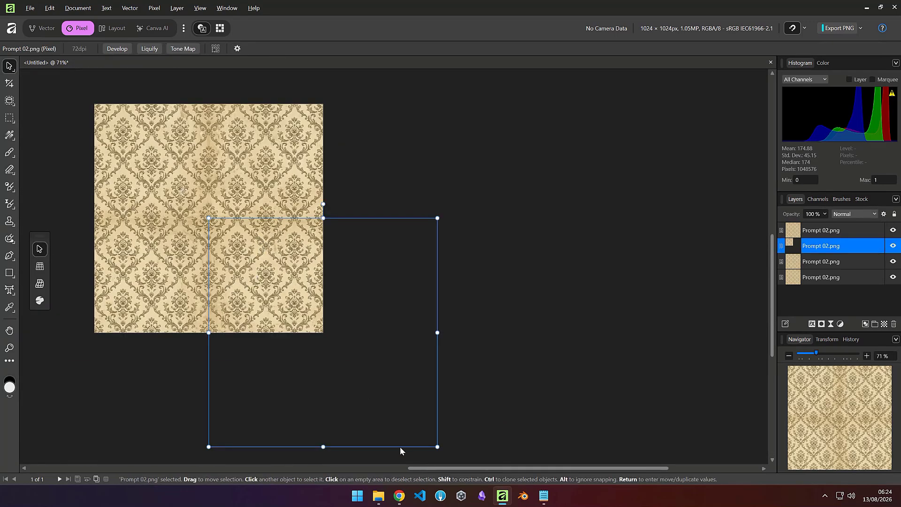
drag(393, 363, 386, 227)
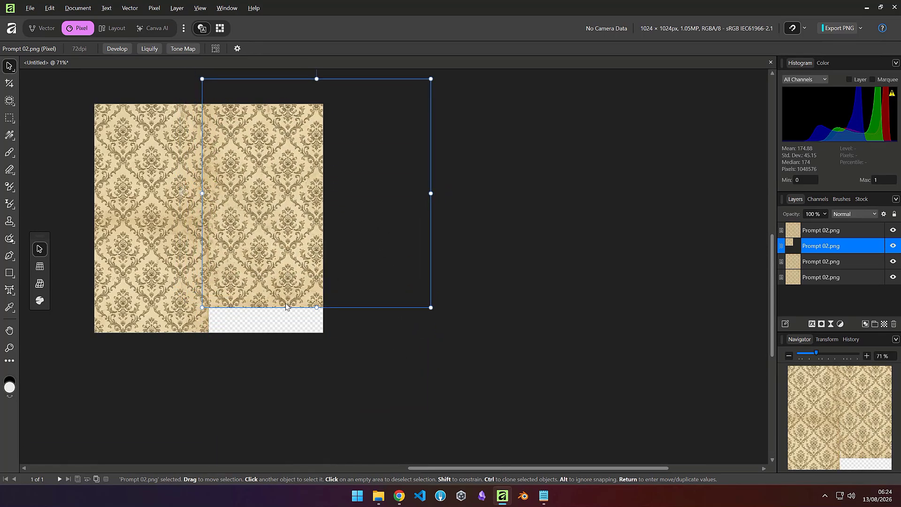
scroll(285, 303, up, 10)
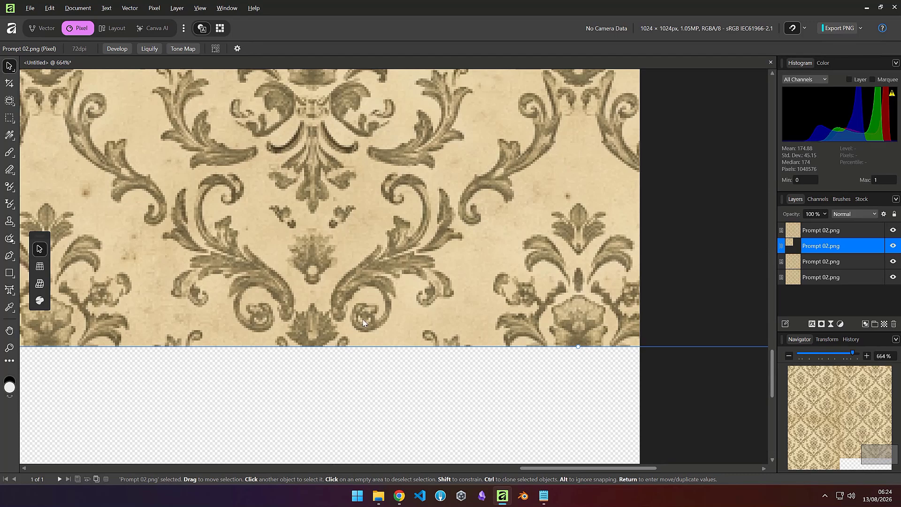
scroll(408, 293, down, 10)
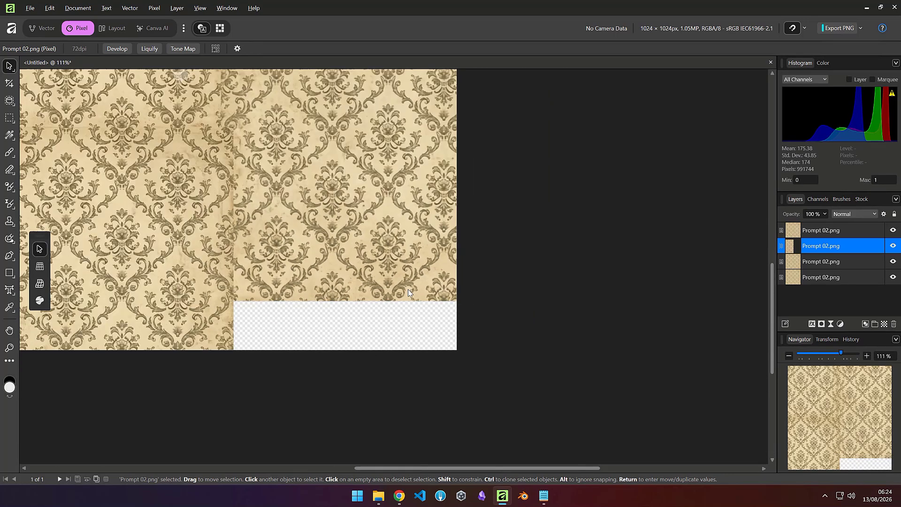
drag(370, 221, 359, 355)
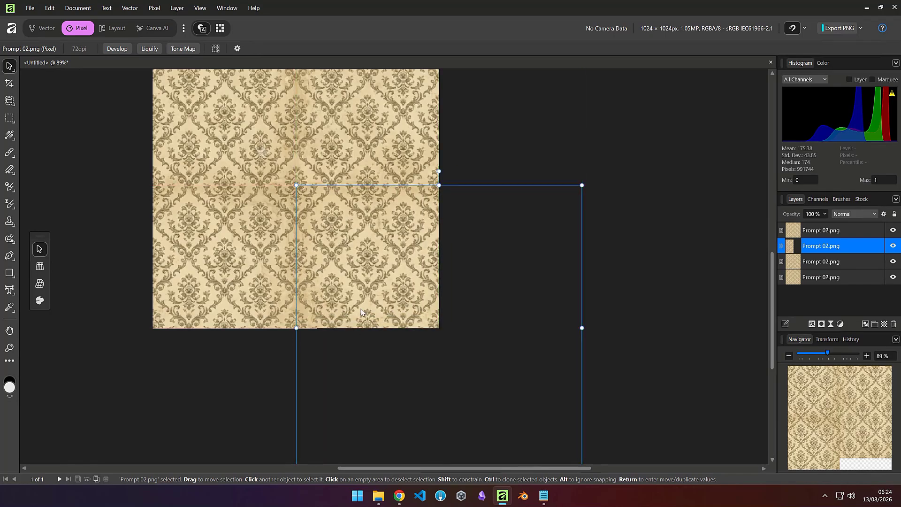
Step: Inspect the seam where the offset copy meets the layer above, switching between the two layers
scroll(371, 210, up, 2)
scroll(371, 211, up, 10)
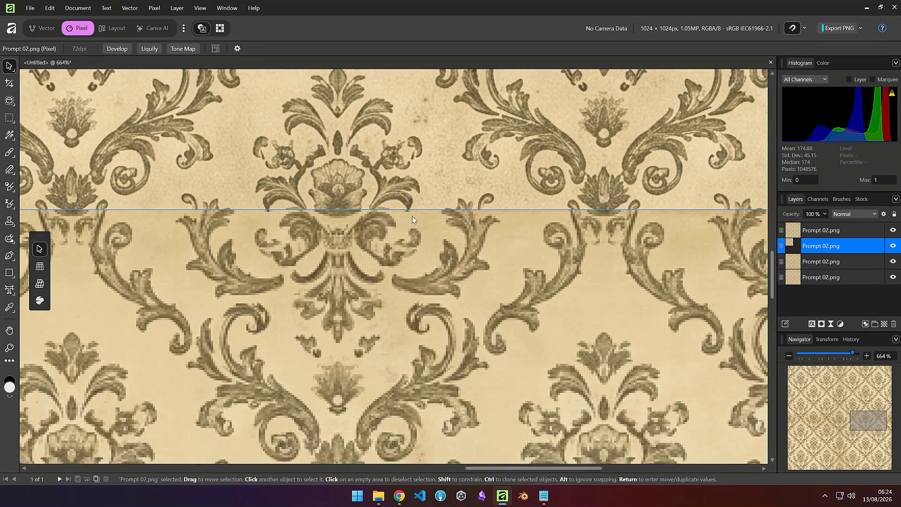
click(390, 171)
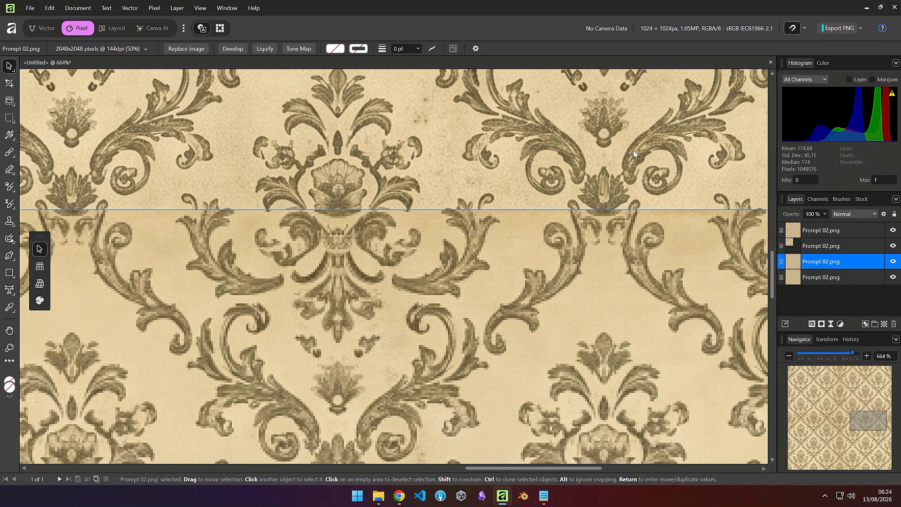
click(340, 280)
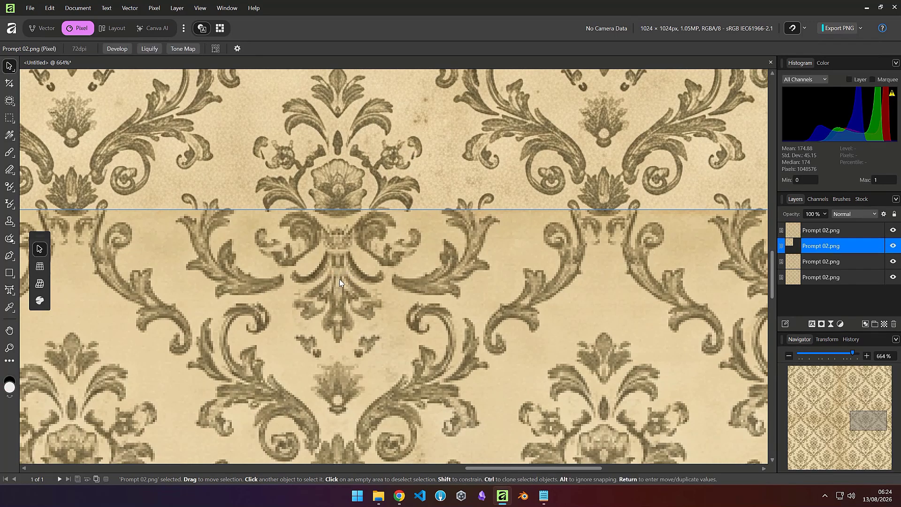
scroll(368, 285, down, 5)
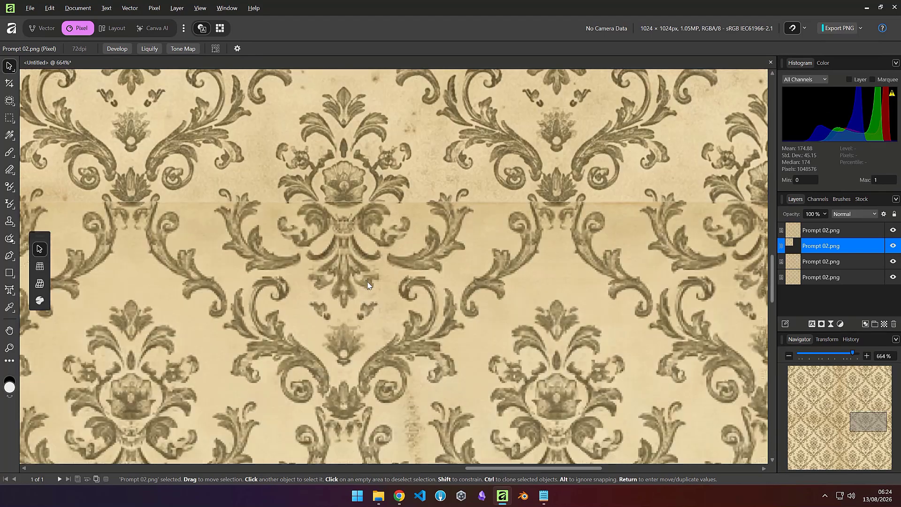
scroll(368, 285, down, 5)
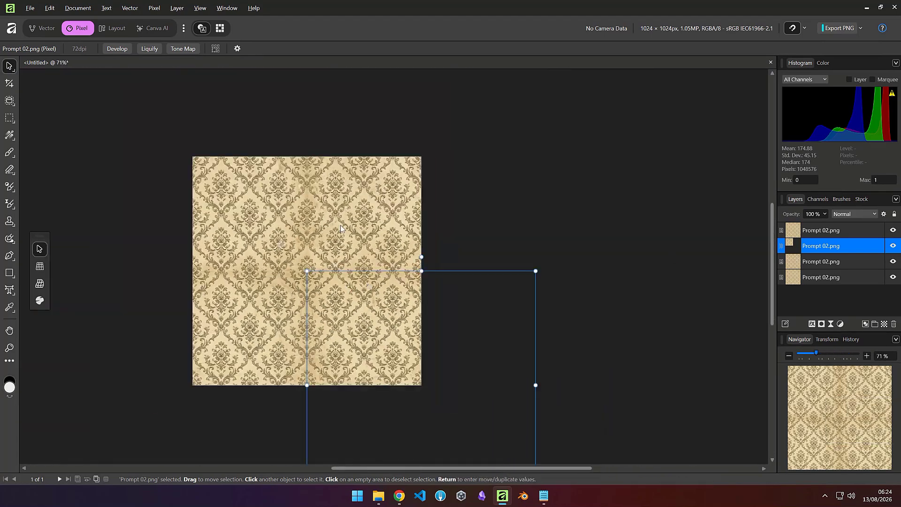
Step: Switch to the wall paper texture folder in File Explorer and browse its prompt images and text files
click(866, 10)
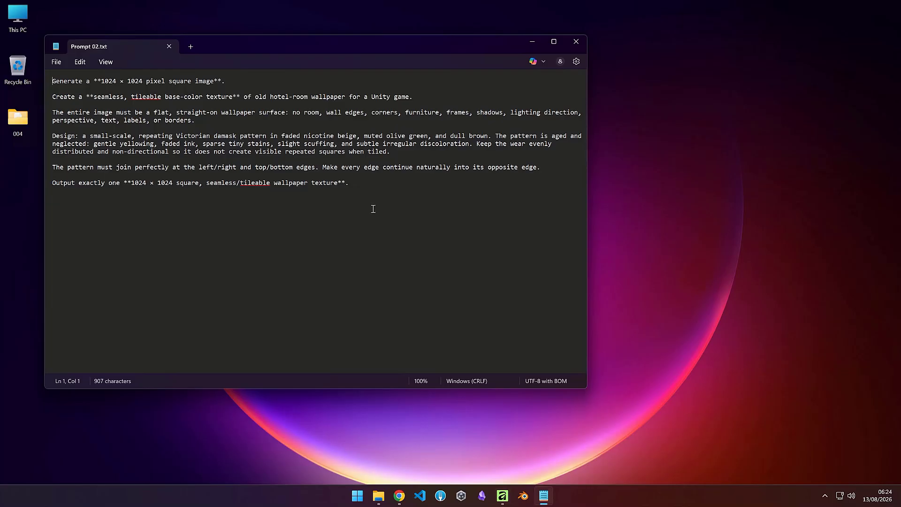
click(543, 497)
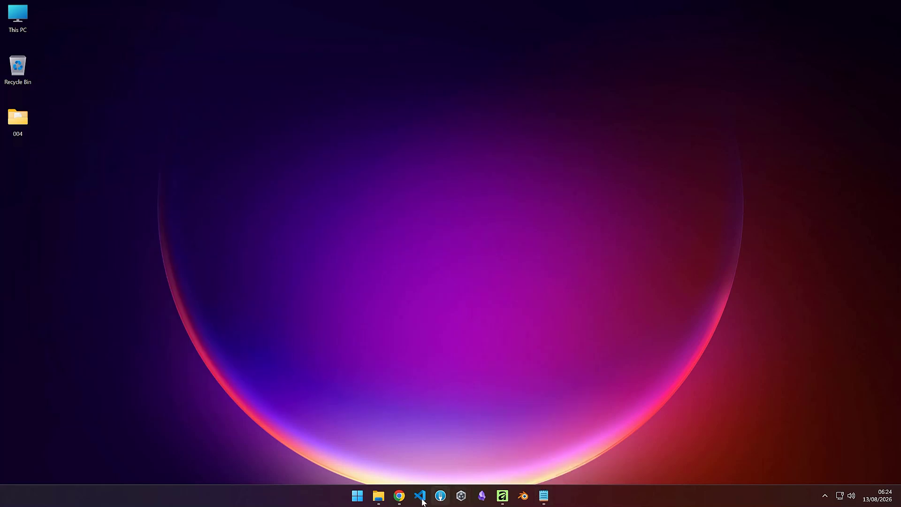
click(379, 496)
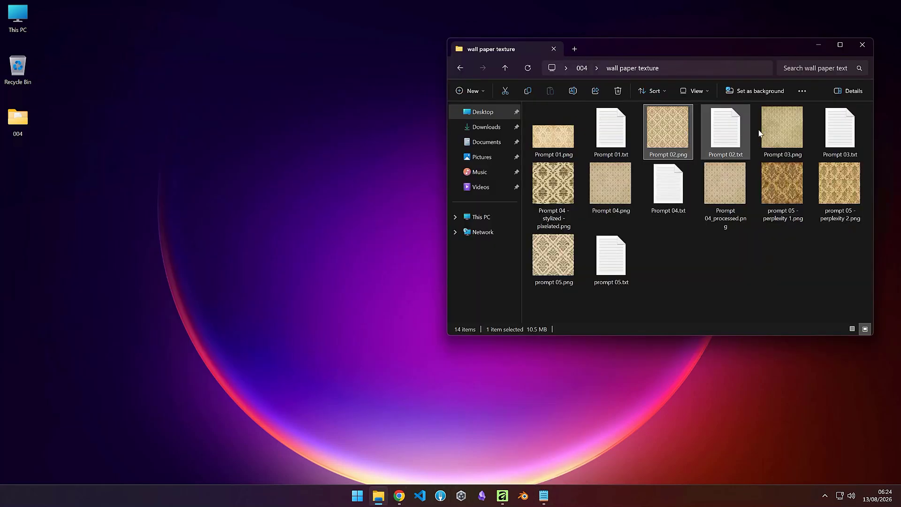
click(725, 141)
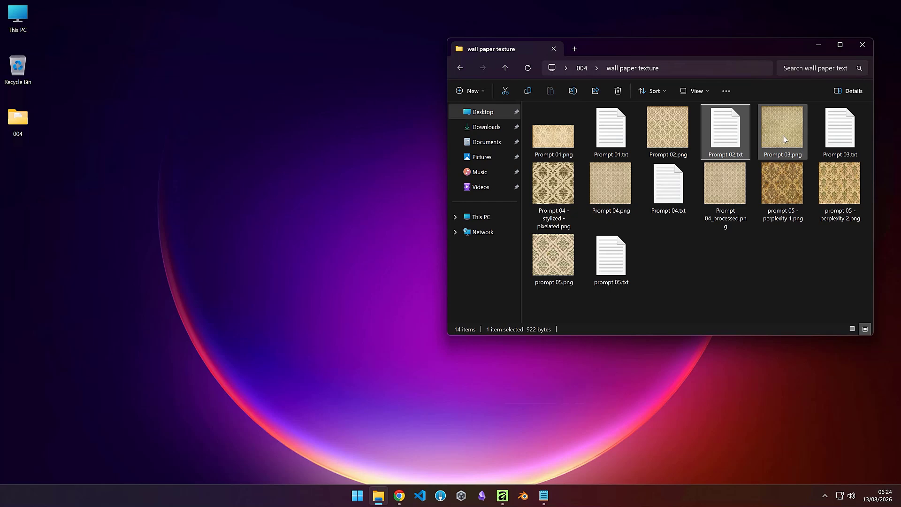
click(836, 143)
click(655, 198)
click(605, 268)
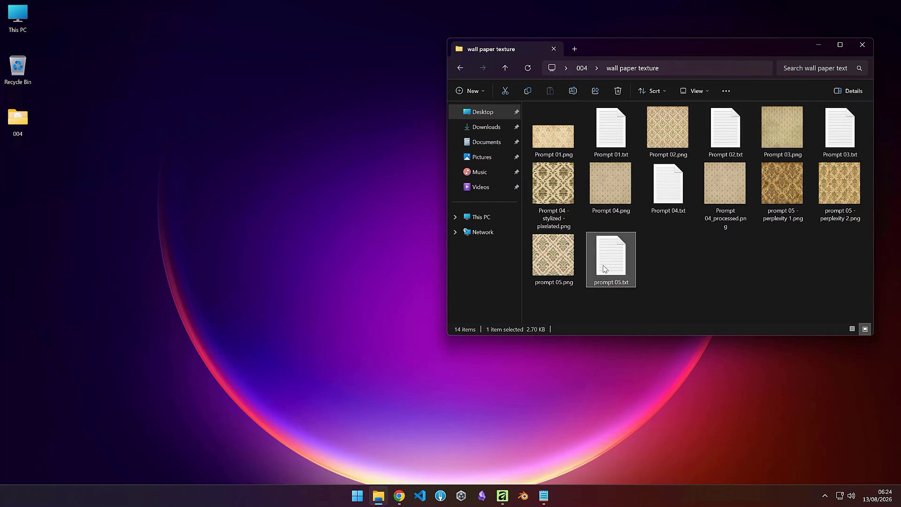
Step: View prompt 05 - perplexity 1, prompt 05 - perplexity 2 and prompt 05.png, closing the last two viewers
double_click(786, 189)
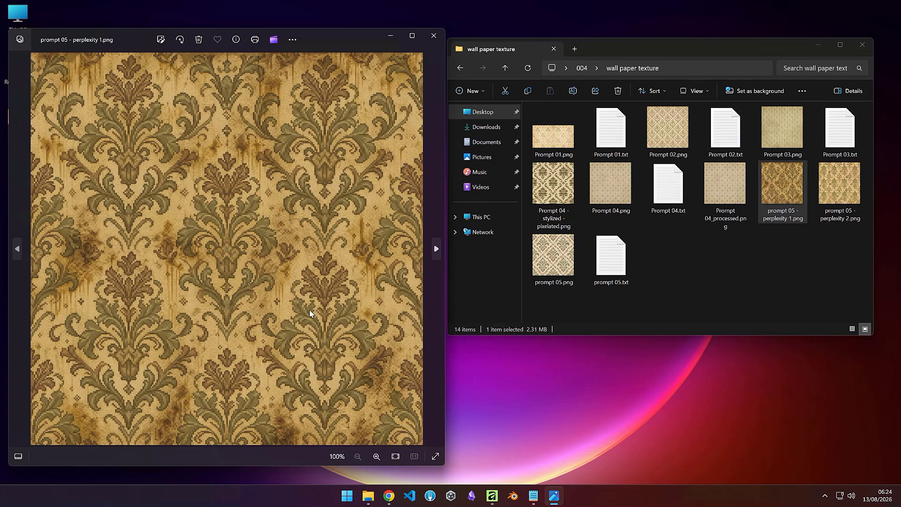
double_click(837, 188)
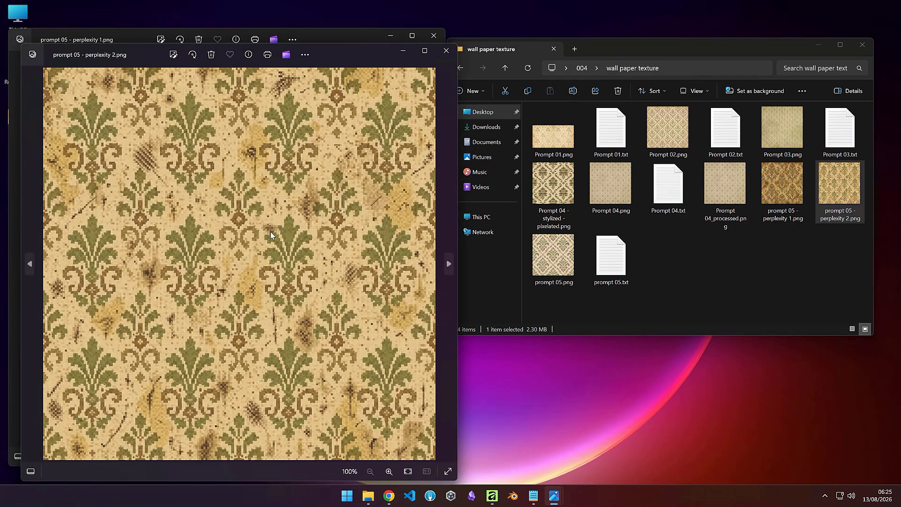
double_click(545, 264)
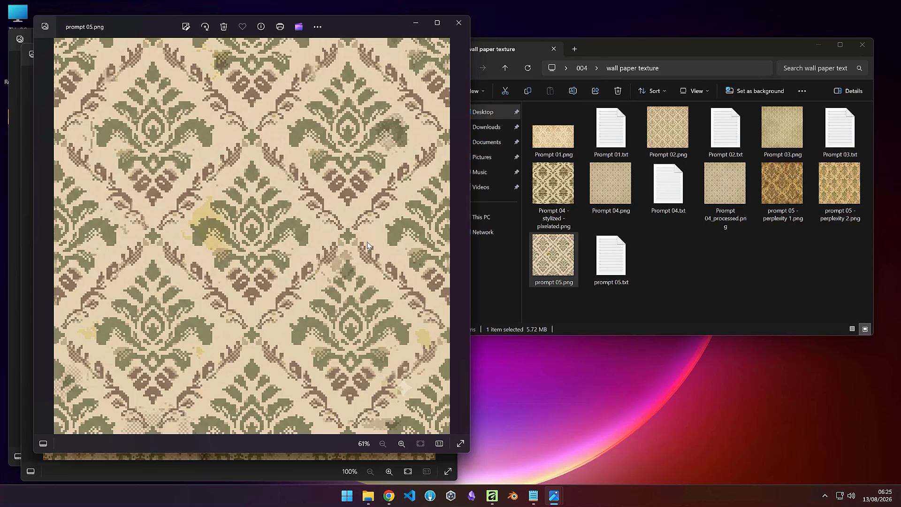
click(458, 26)
click(444, 53)
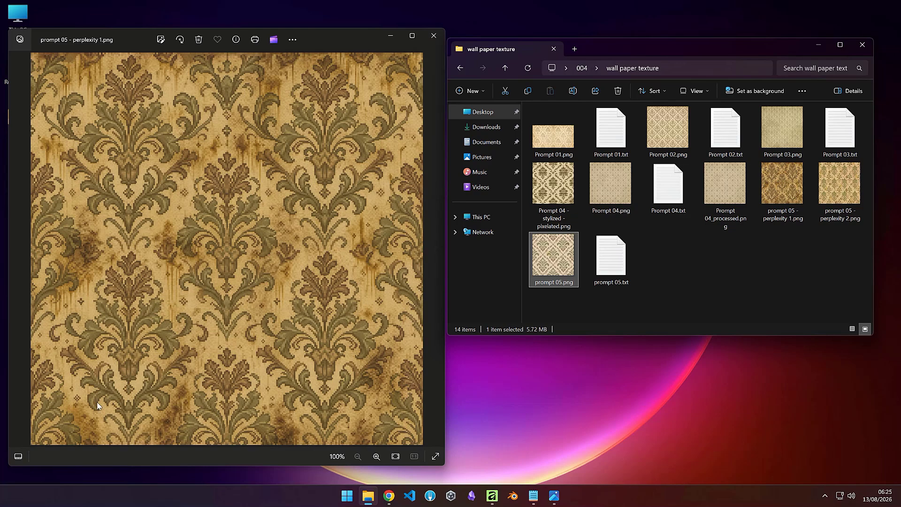
Step: Compare the wallpaper thumbnails for Prompt 02, Prompt 03 and both perplexity images, then close the image viewer
click(663, 134)
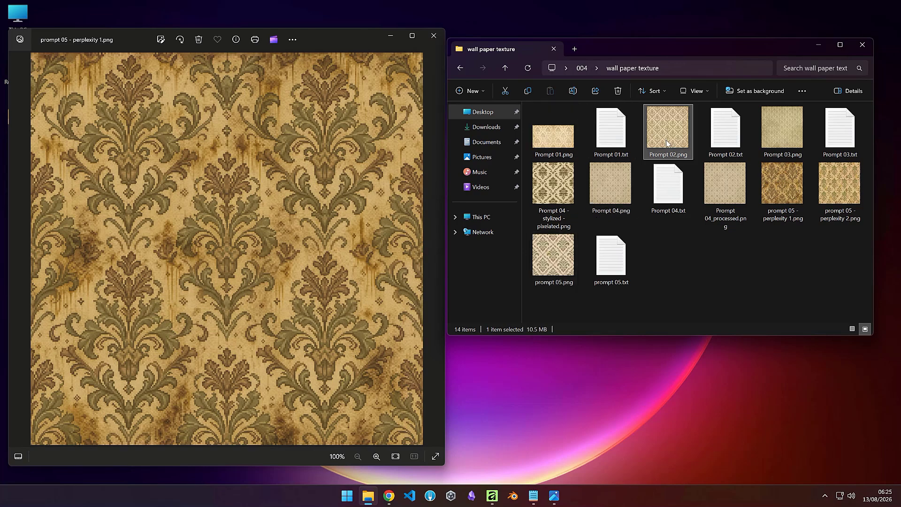
click(784, 131)
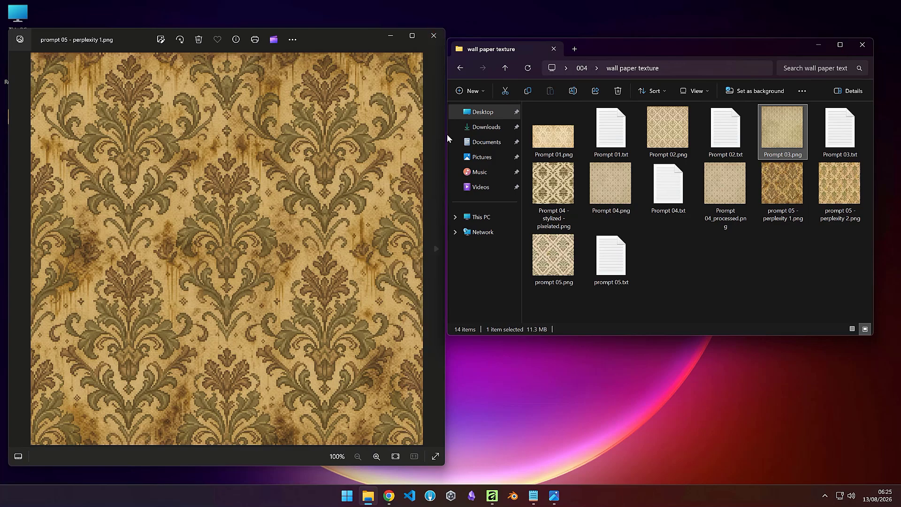
click(782, 187)
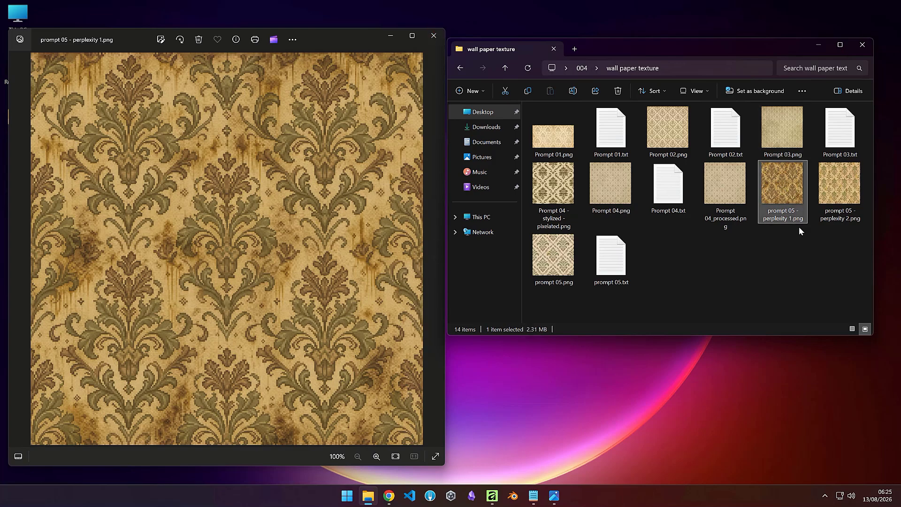
click(839, 189)
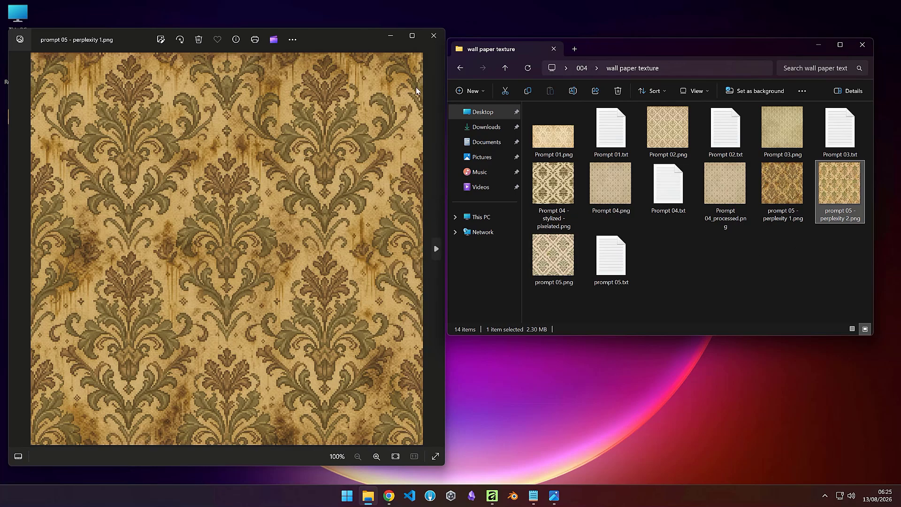
click(433, 37)
Step: Open the wooden floor folder and view prompt 01.png and prompt 01 - stylized - pixelated.png
click(581, 68)
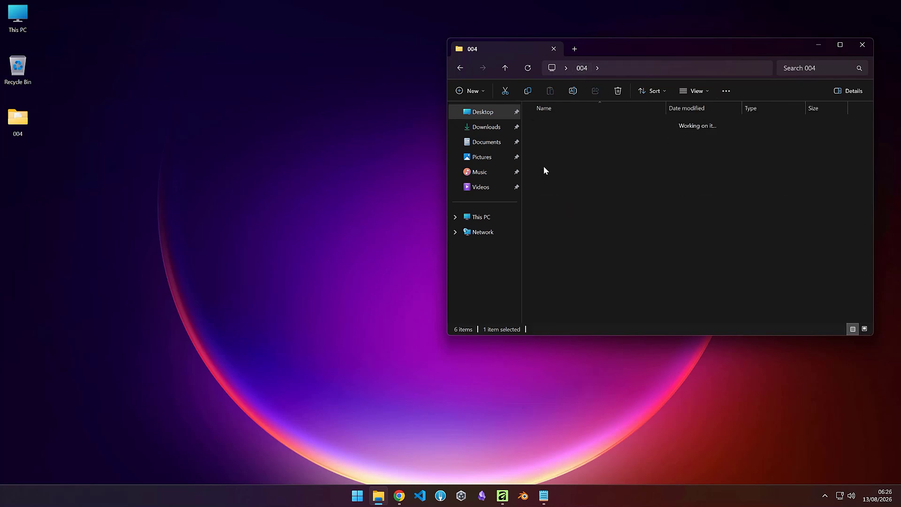
double_click(544, 170)
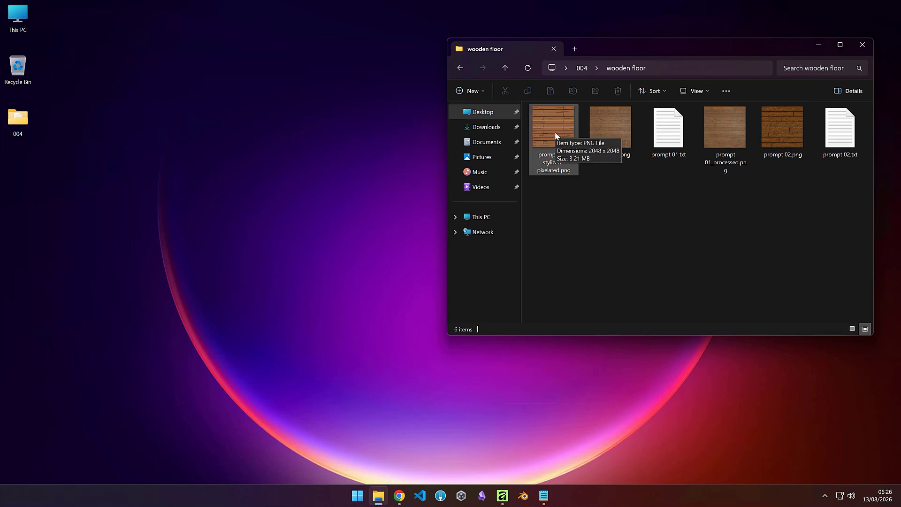
double_click(618, 133)
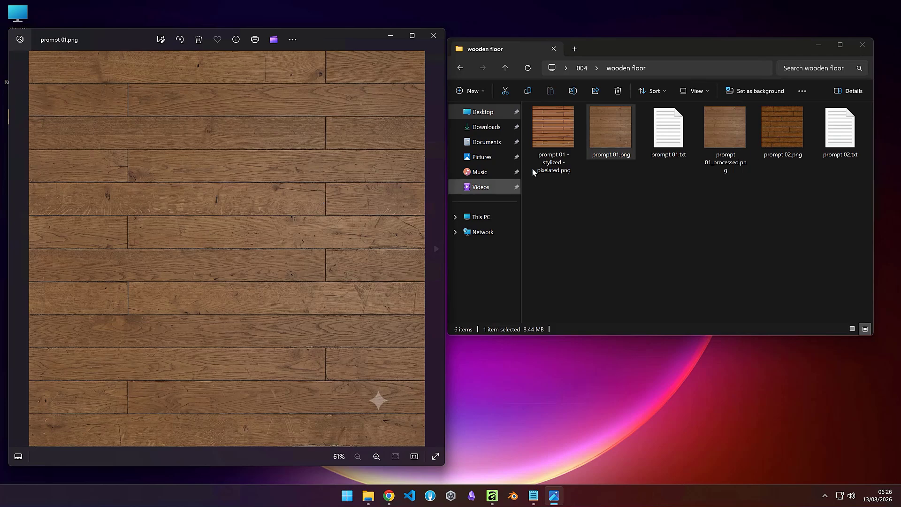
double_click(551, 139)
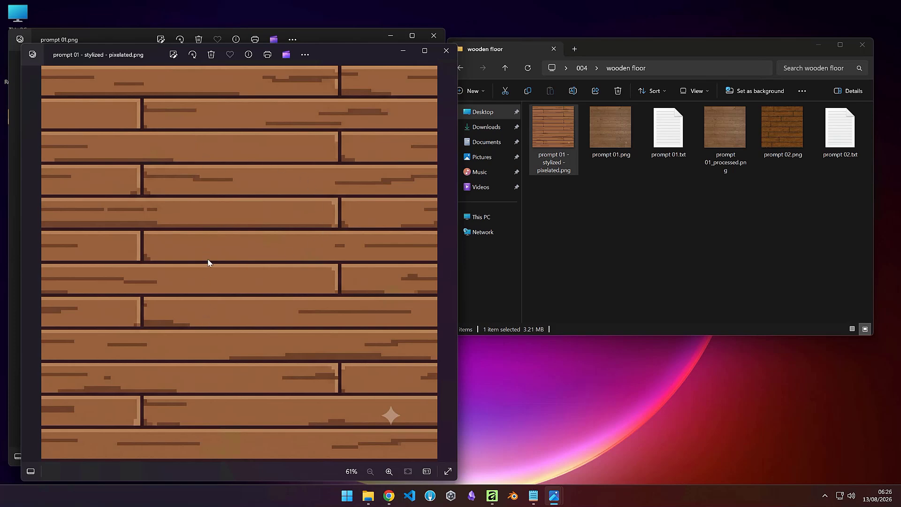
Step: Close the stylized viewer, open prompt 02.png from the wooden floor folder, then close both image viewers
click(446, 50)
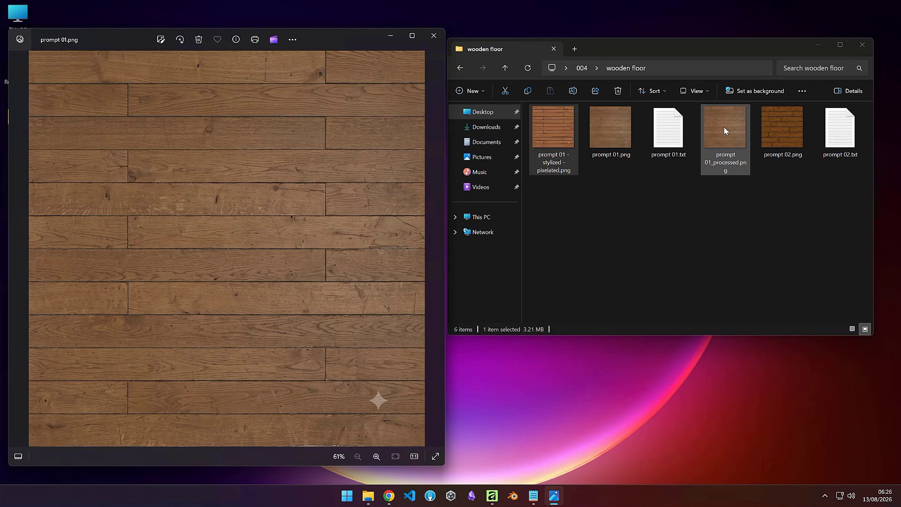
click(776, 126)
key(Return)
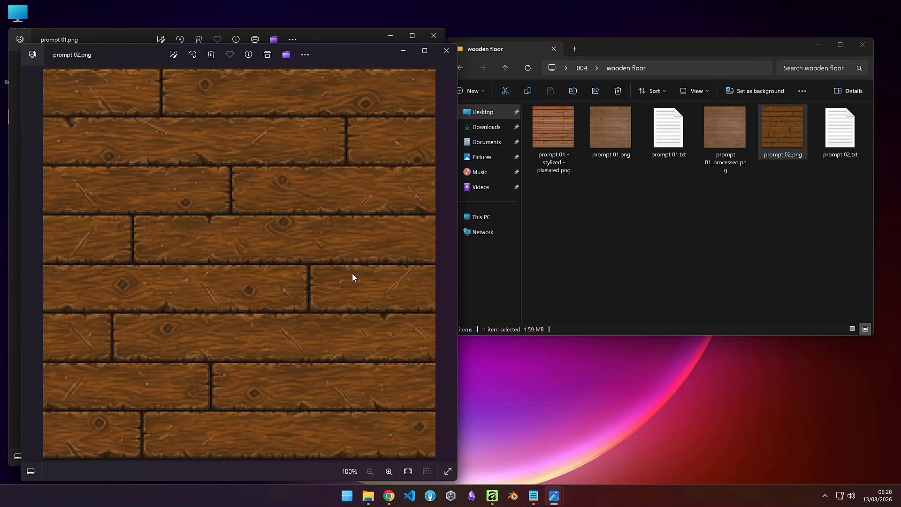
click(450, 55)
click(434, 37)
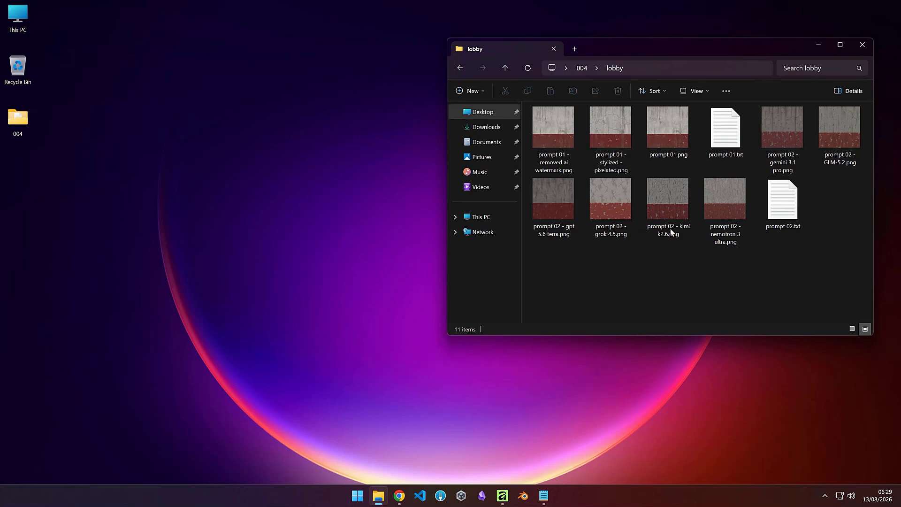
Step: Switch to Gemini in the browser, look through the model options, and dismiss the activity settings notice
click(401, 496)
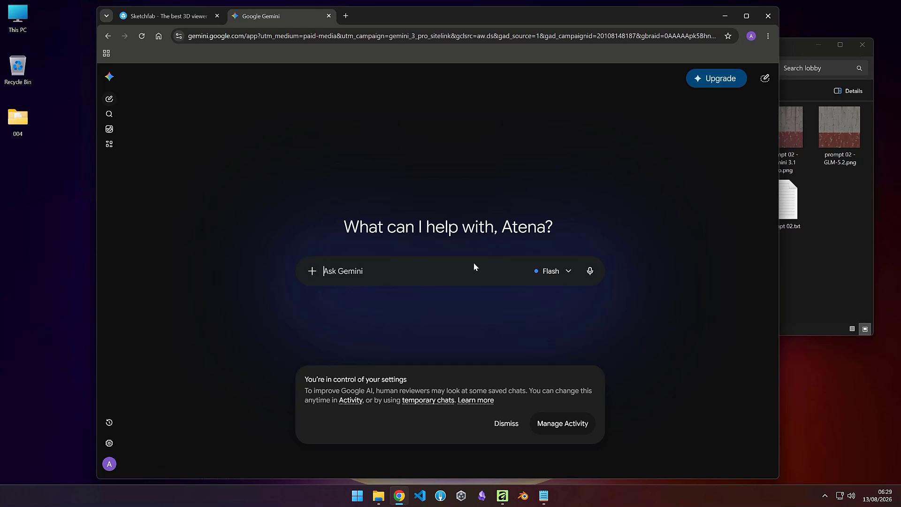
click(558, 270)
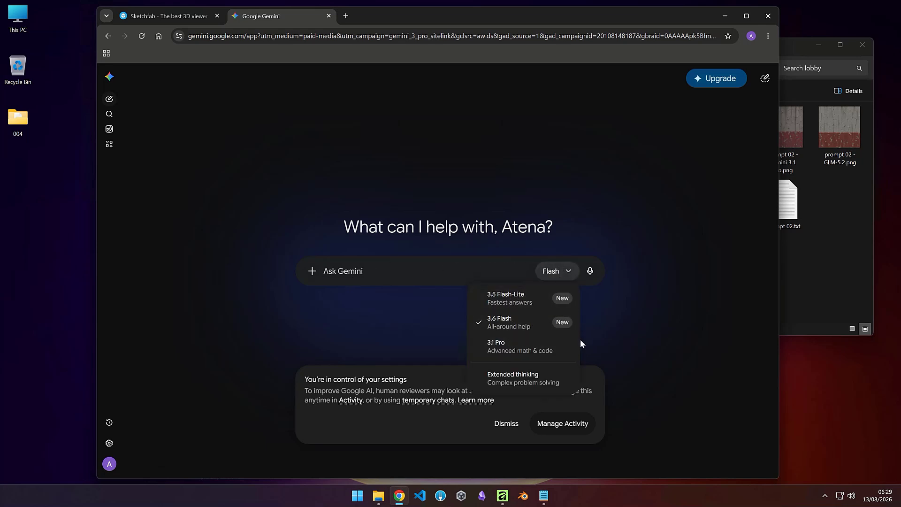
click(420, 324)
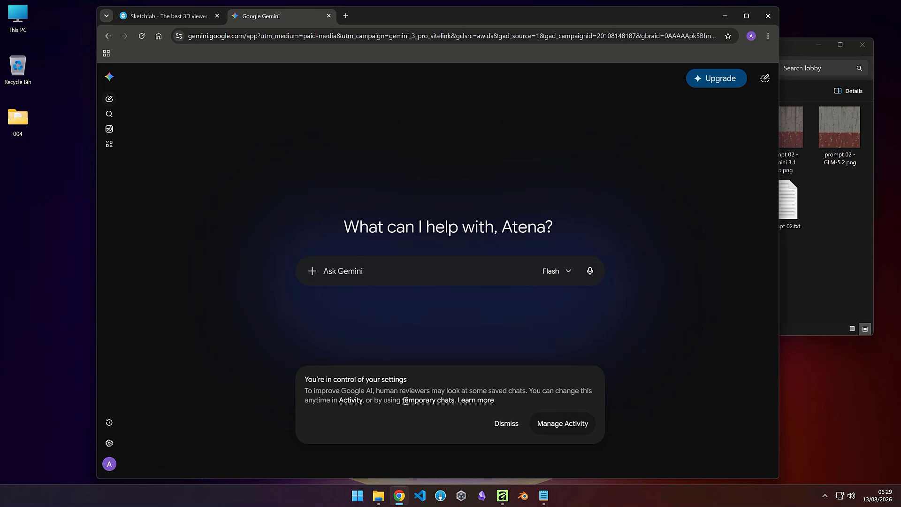
click(513, 425)
Step: Open prompt 02.txt in the lobby folder, copy its entire prompt text, and close the editor
click(818, 263)
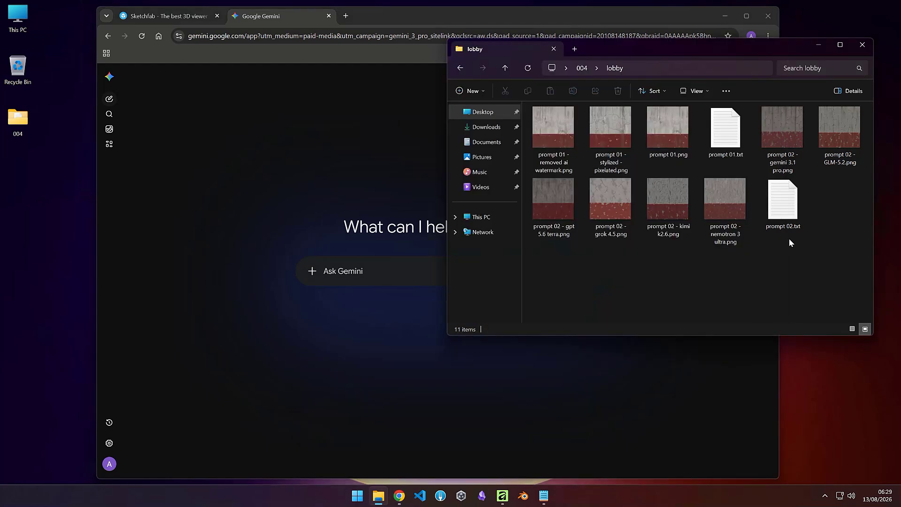
double_click(791, 214)
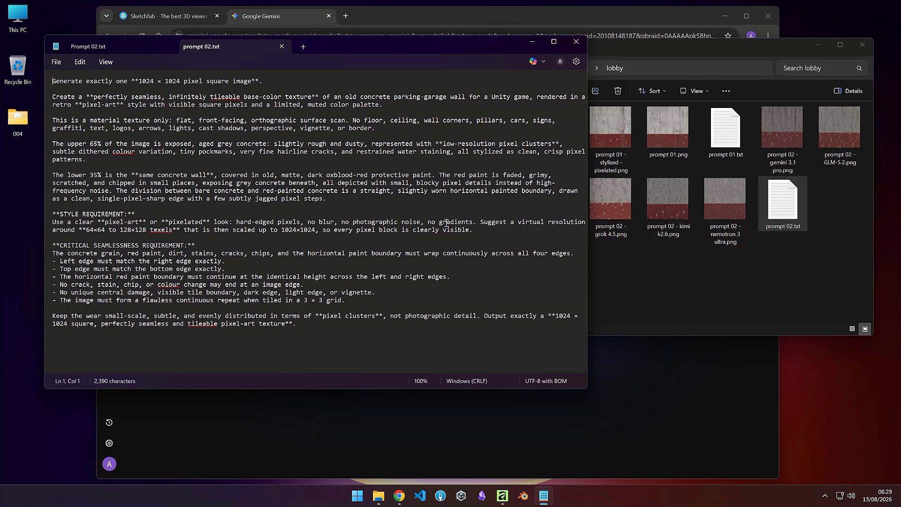
drag(297, 324, 14, 63)
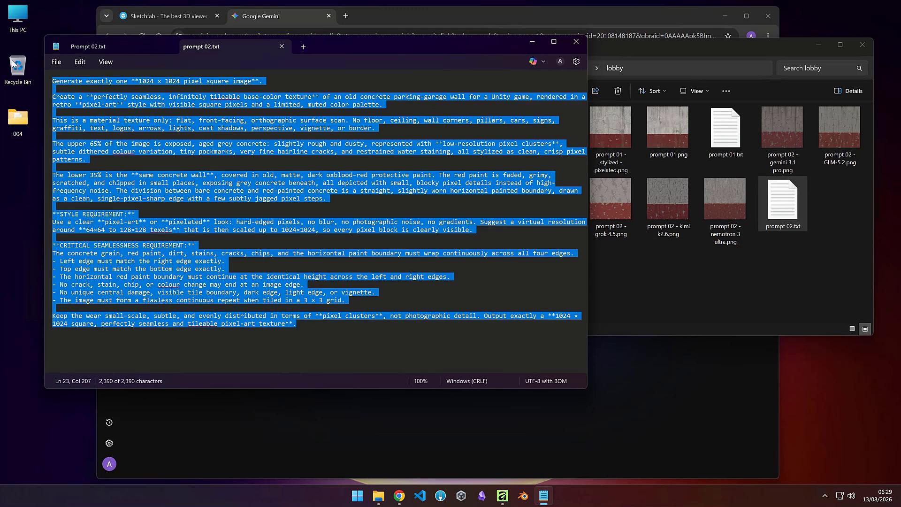
right_click(101, 148)
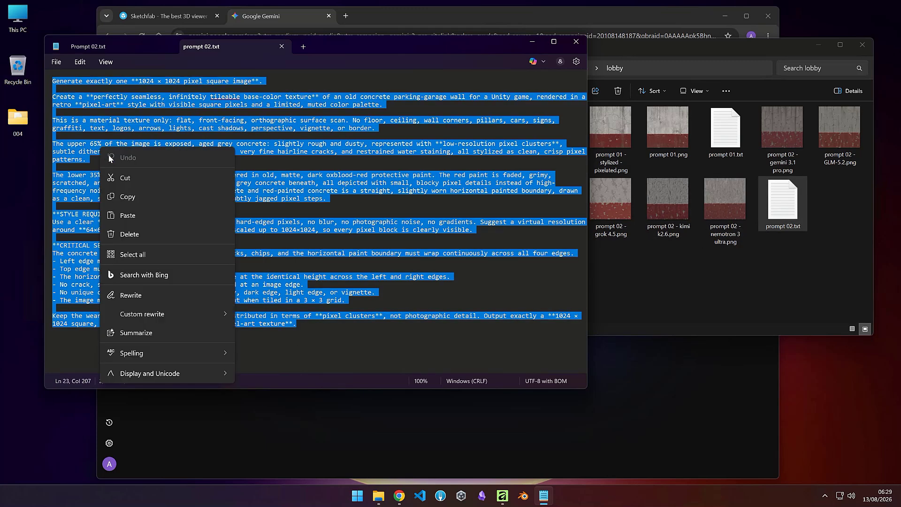
click(128, 197)
click(533, 43)
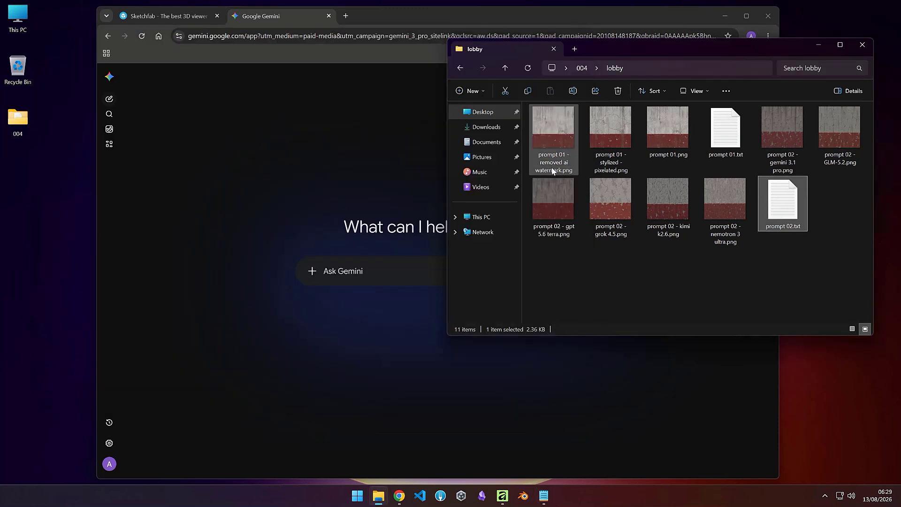
Step: Start Gemini's Create images mode and paste the copied prompt into the image description field
click(300, 185)
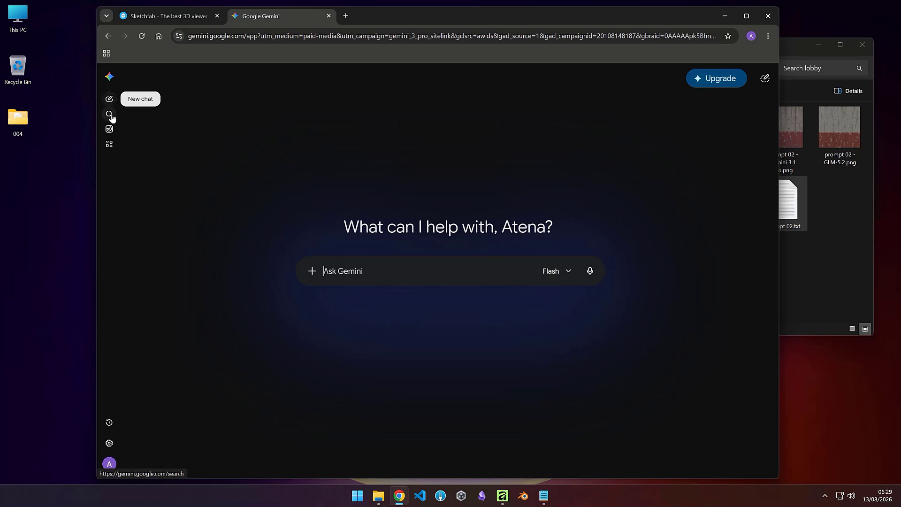
click(109, 130)
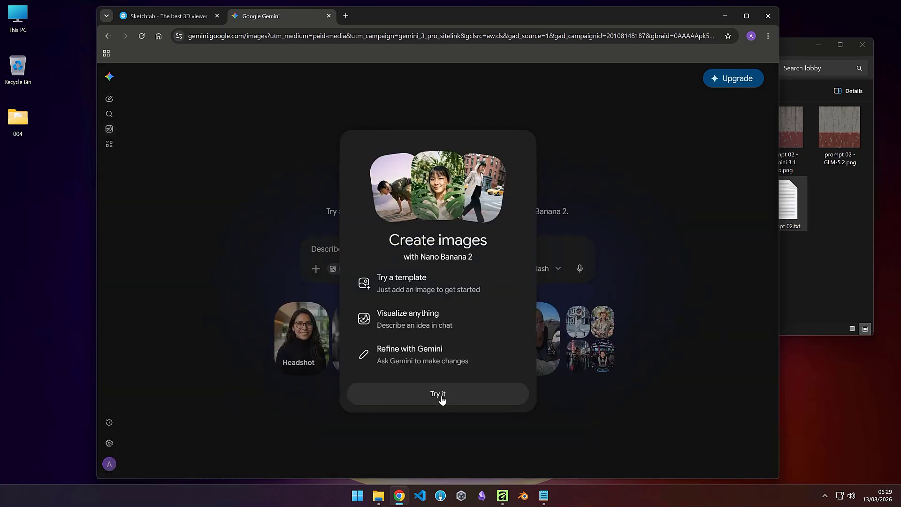
click(442, 395)
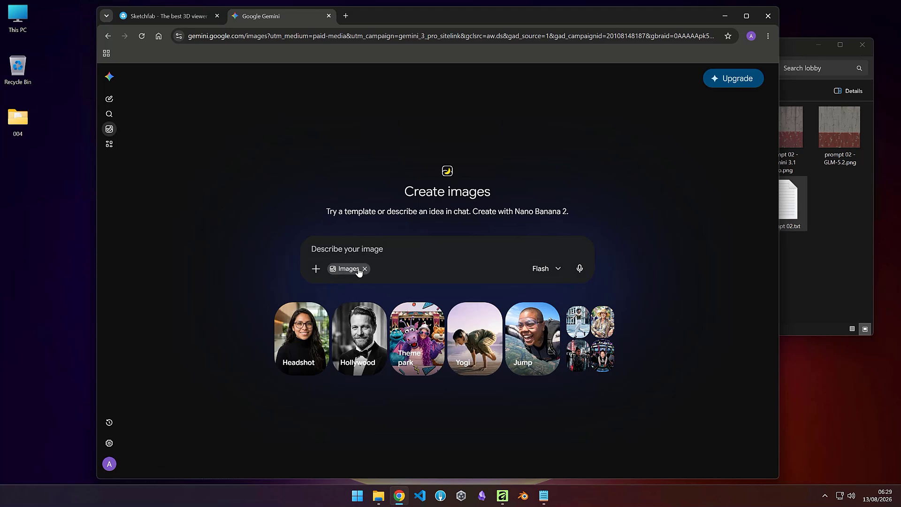
click(323, 247)
key(ctrl+v)
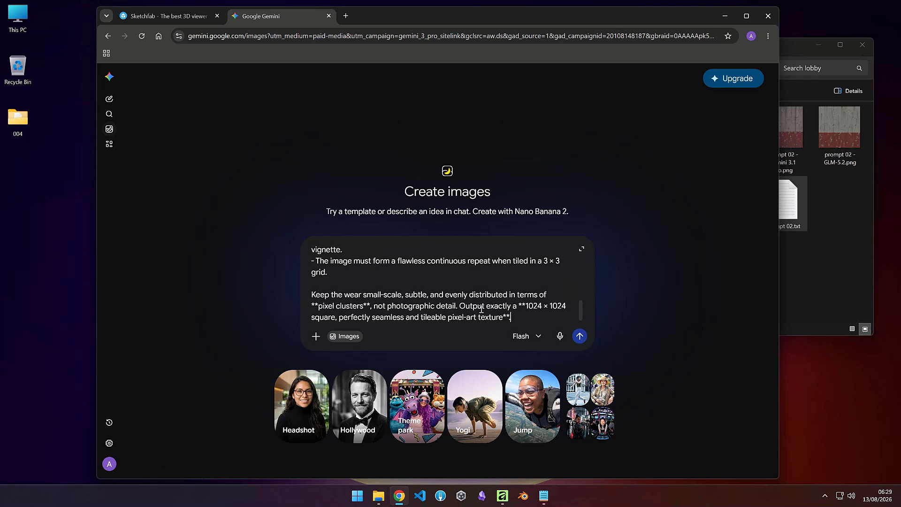
Step: Submit the concrete parking-garage wall prompt for image generation, keeping the Flash model
click(519, 344)
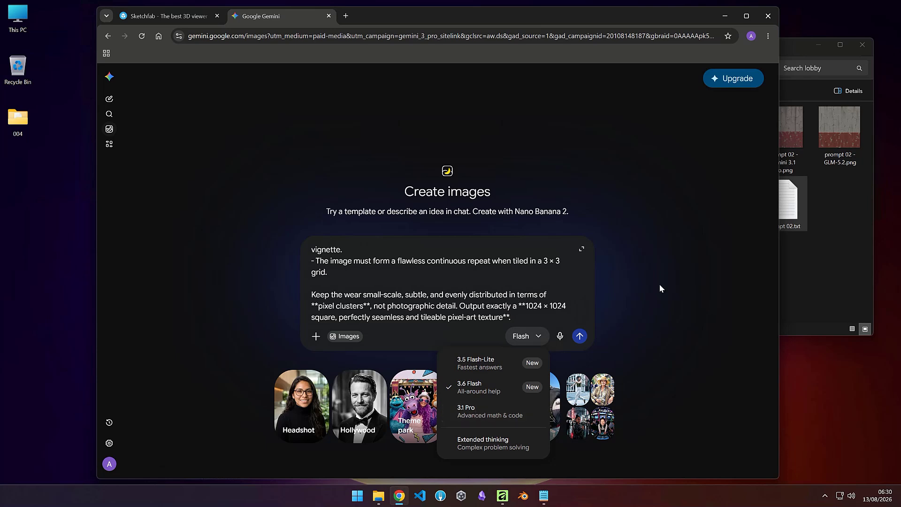
click(555, 285)
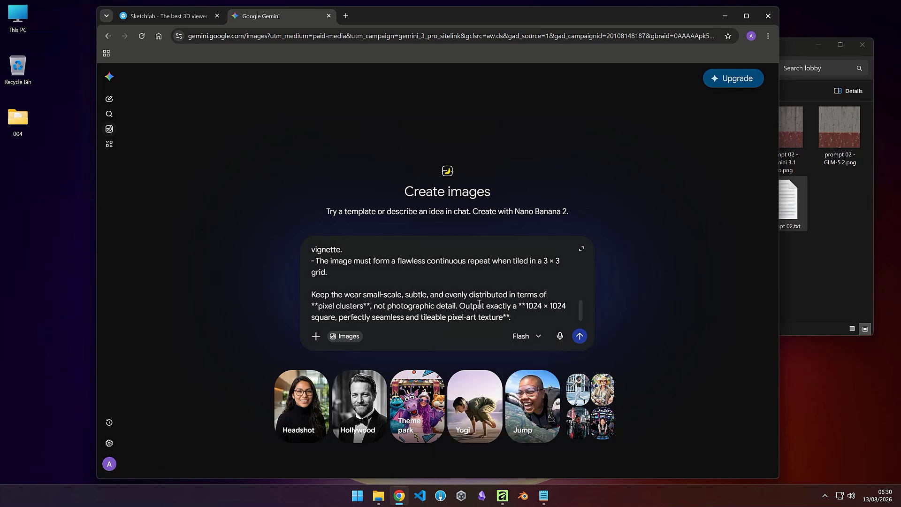
click(577, 339)
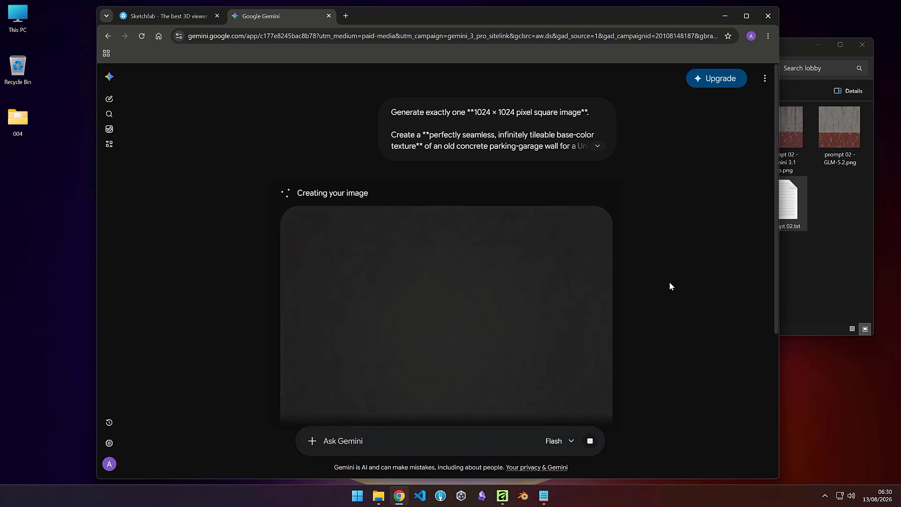
Step: Scroll through the generated pixel-art concrete wall texture to inspect its pattern and edges
scroll(670, 286, down, 1)
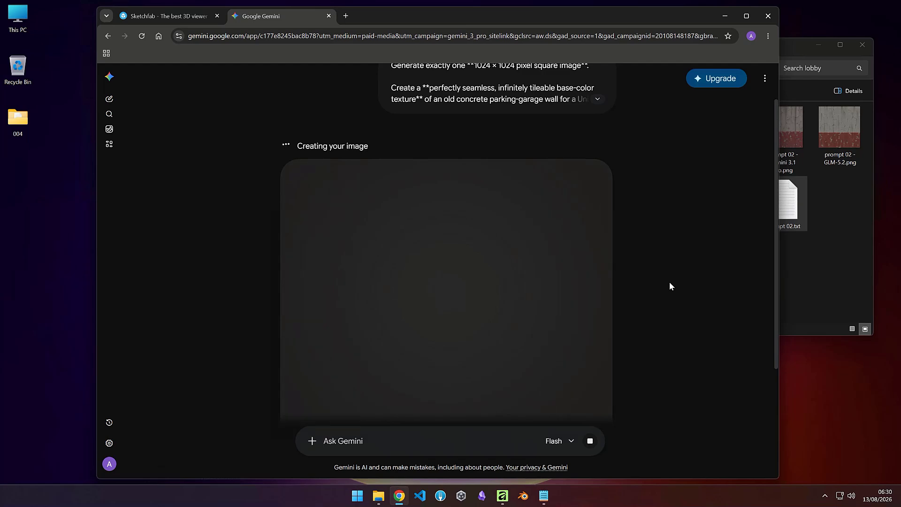
scroll(670, 282, down, 1)
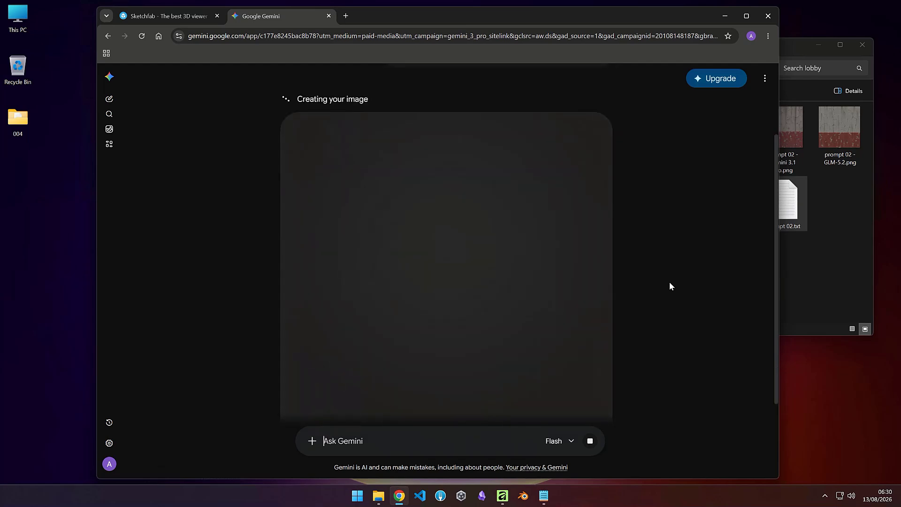
scroll(669, 283, down, 1)
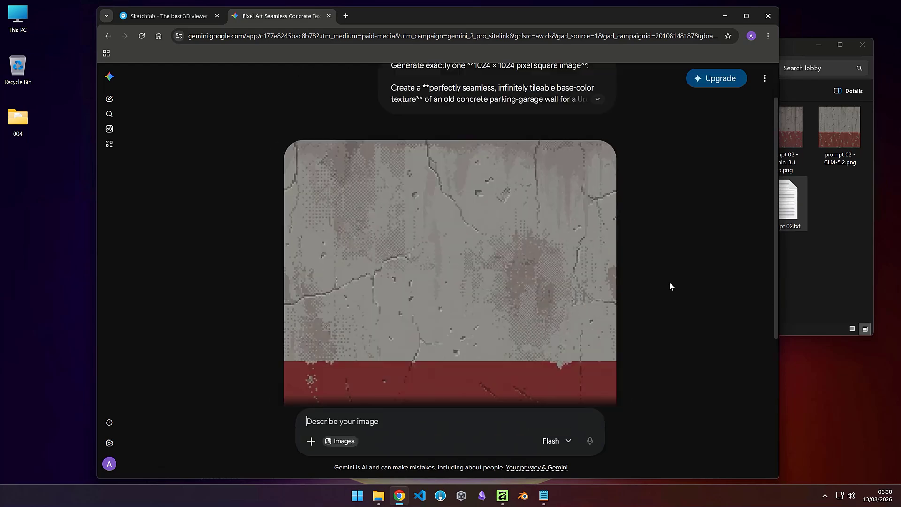
scroll(669, 282, down, 2)
scroll(669, 281, up, 1)
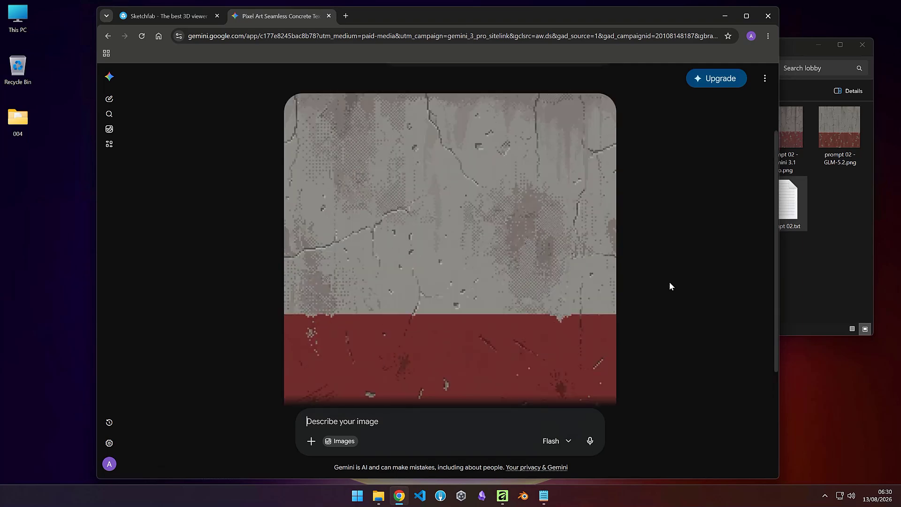
mouse_move(364, 202)
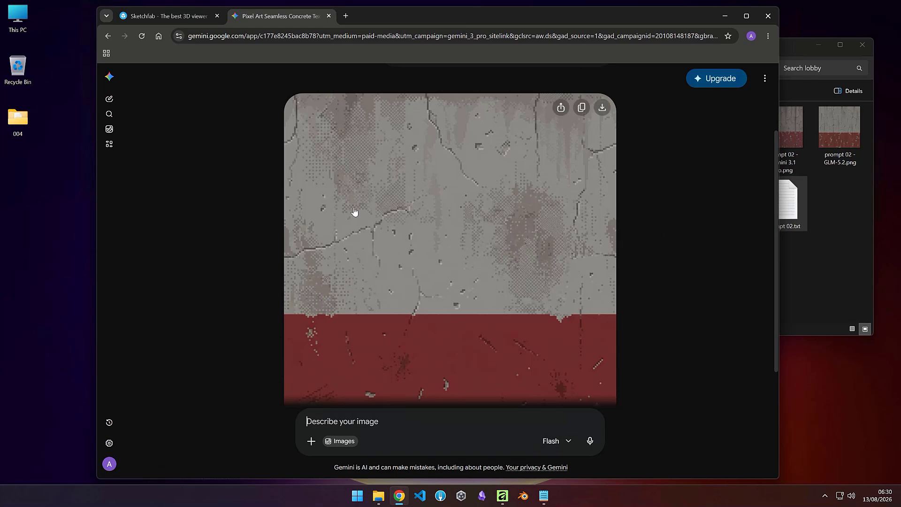
scroll(366, 338, down, 1)
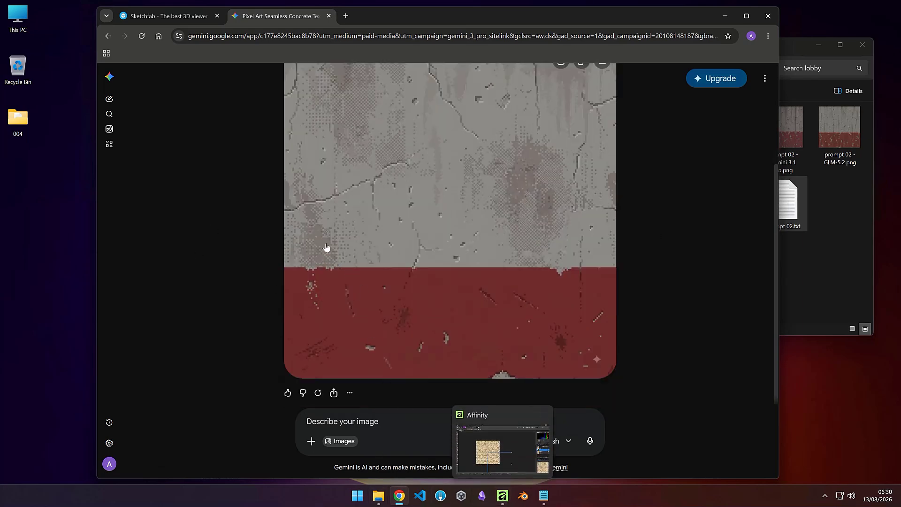
scroll(354, 244, up, 1)
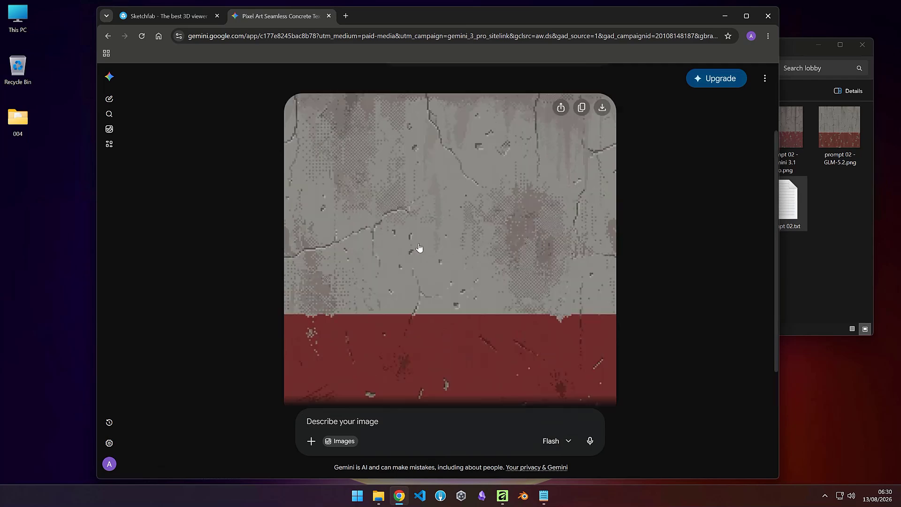
scroll(421, 248, down, 1)
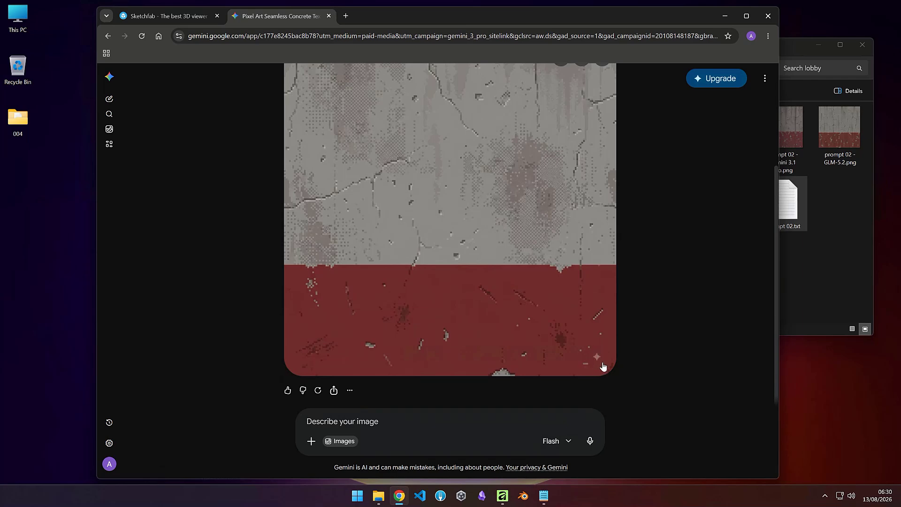
scroll(510, 281, up, 1)
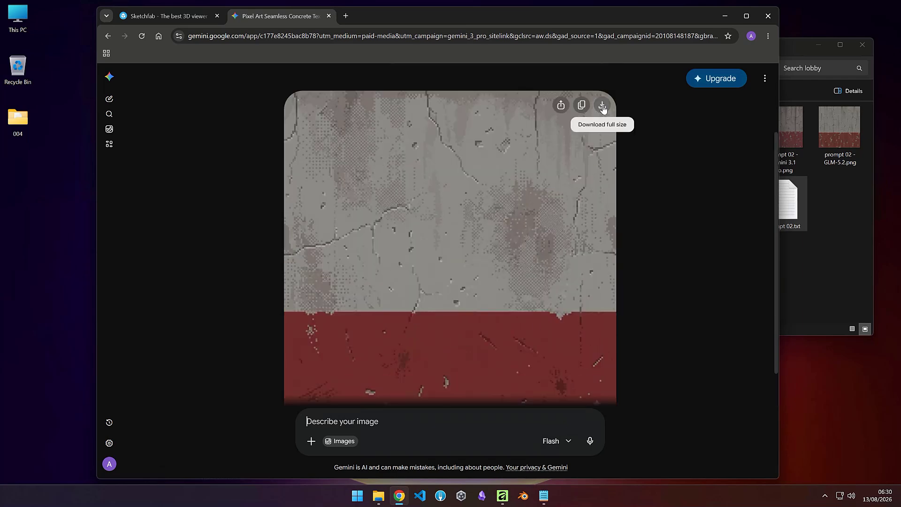
scroll(481, 259, up, 2)
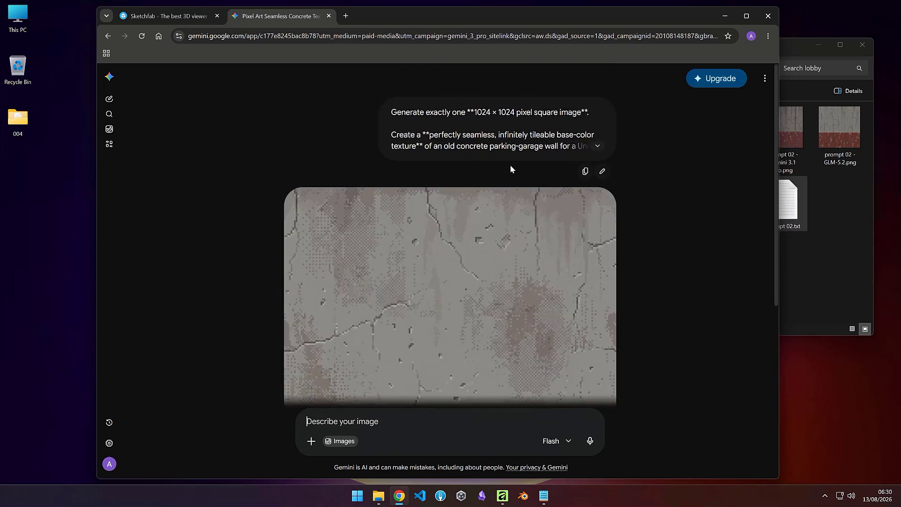
Step: Download the generated image at full size and save it to the Downloads folder
mouse_move(569, 213)
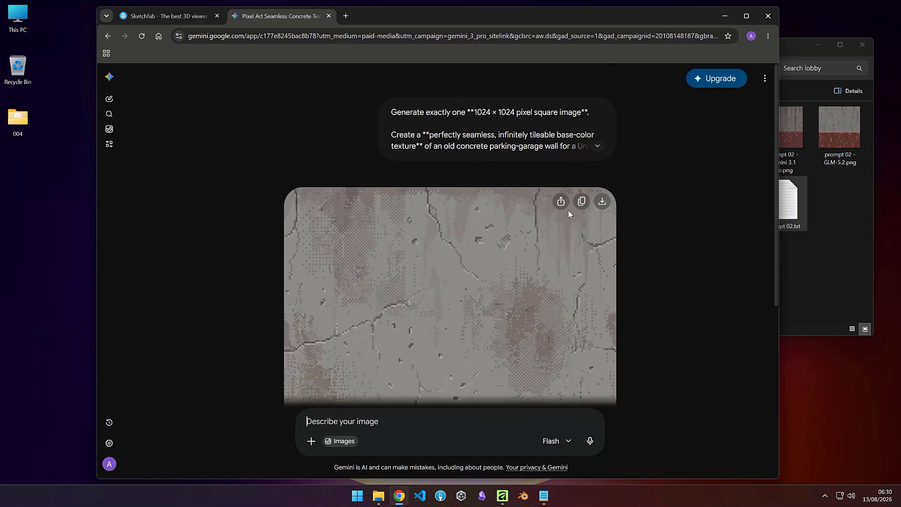
click(602, 202)
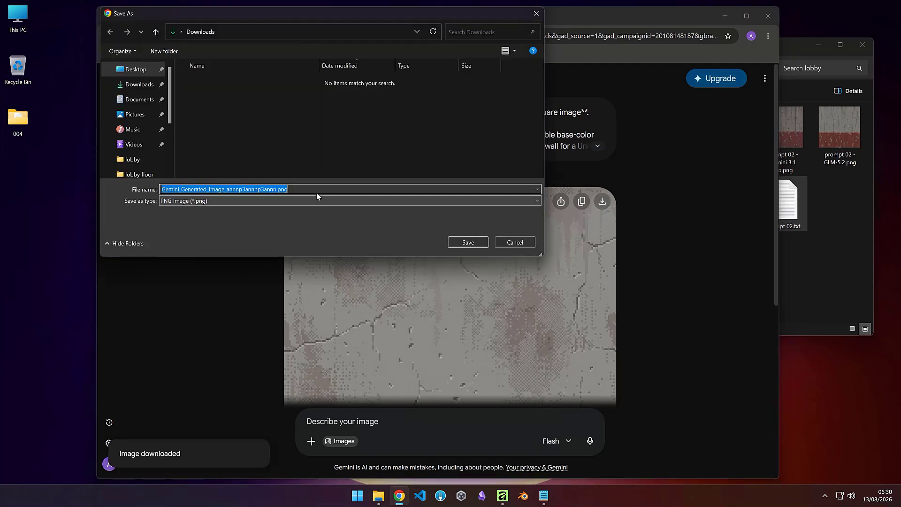
click(468, 242)
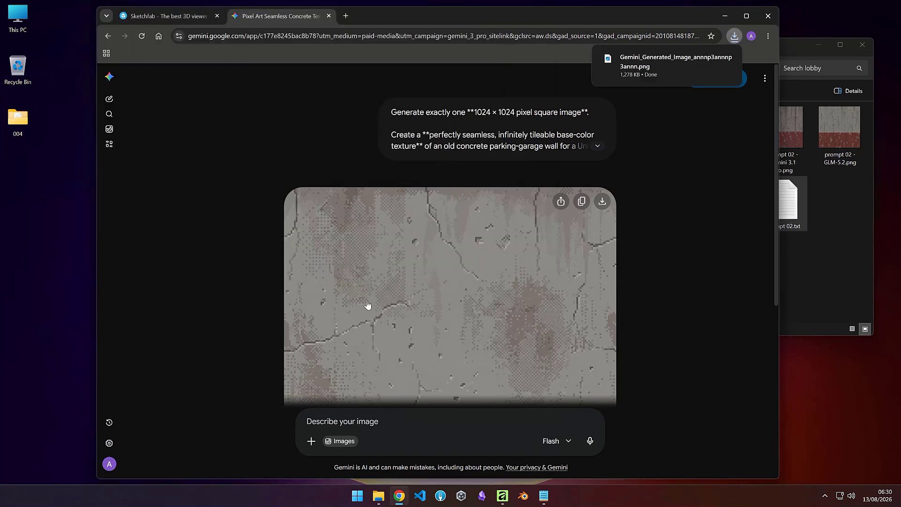